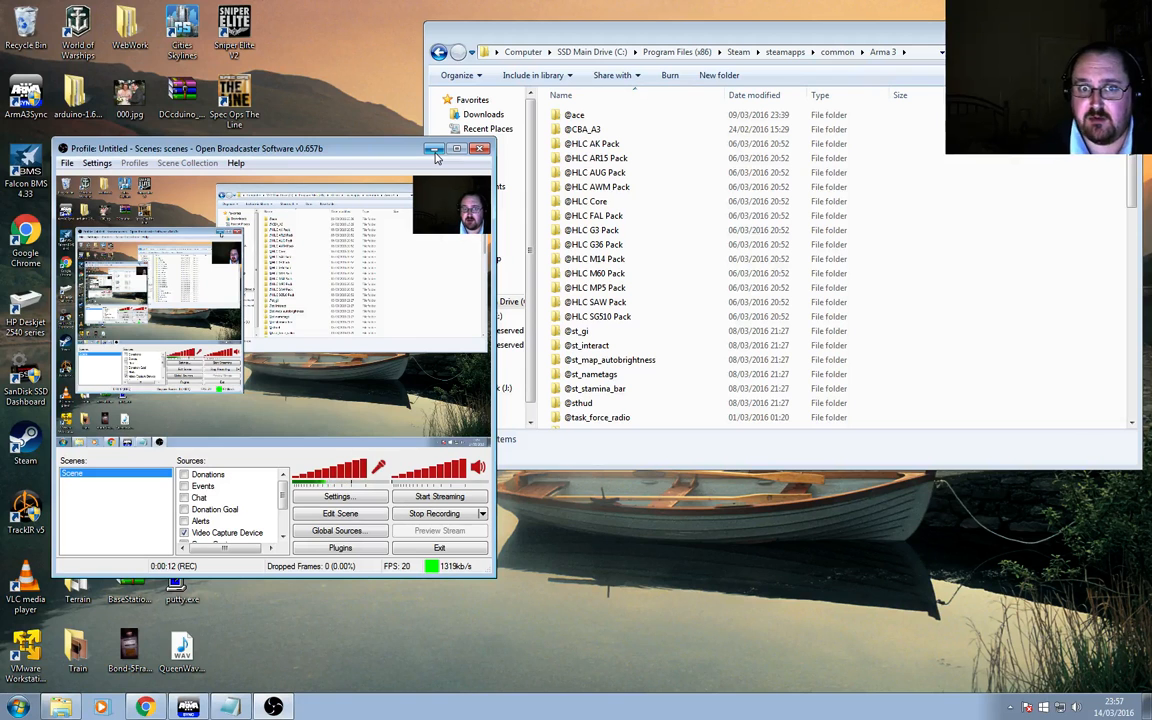
# Browse the mod folders inside the Arma 3 installation directory.
pyautogui.click(433, 149)
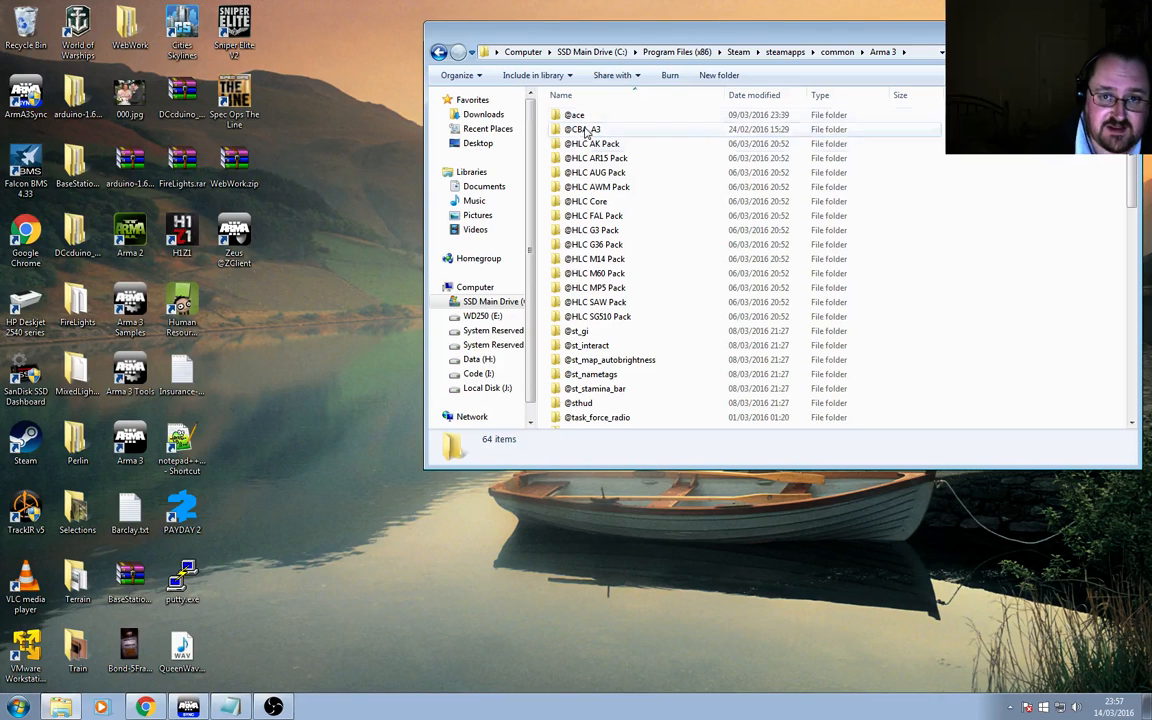
pyautogui.scroll(-2, 580, 260)
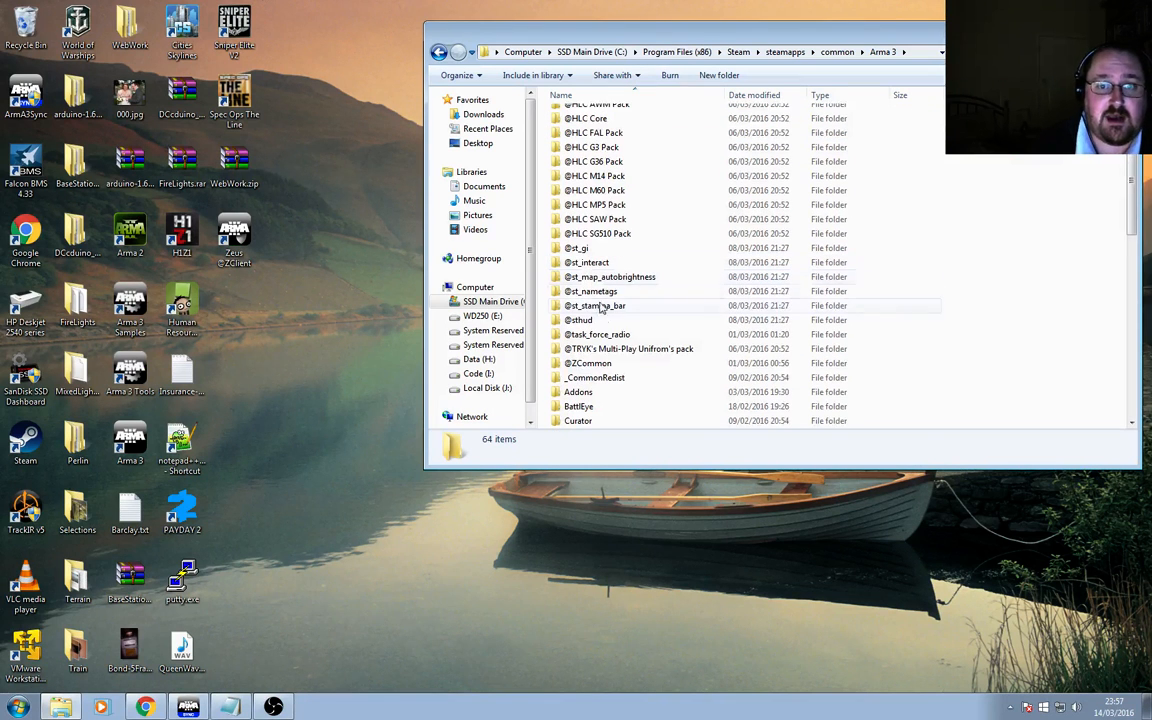
pyautogui.click(588, 364)
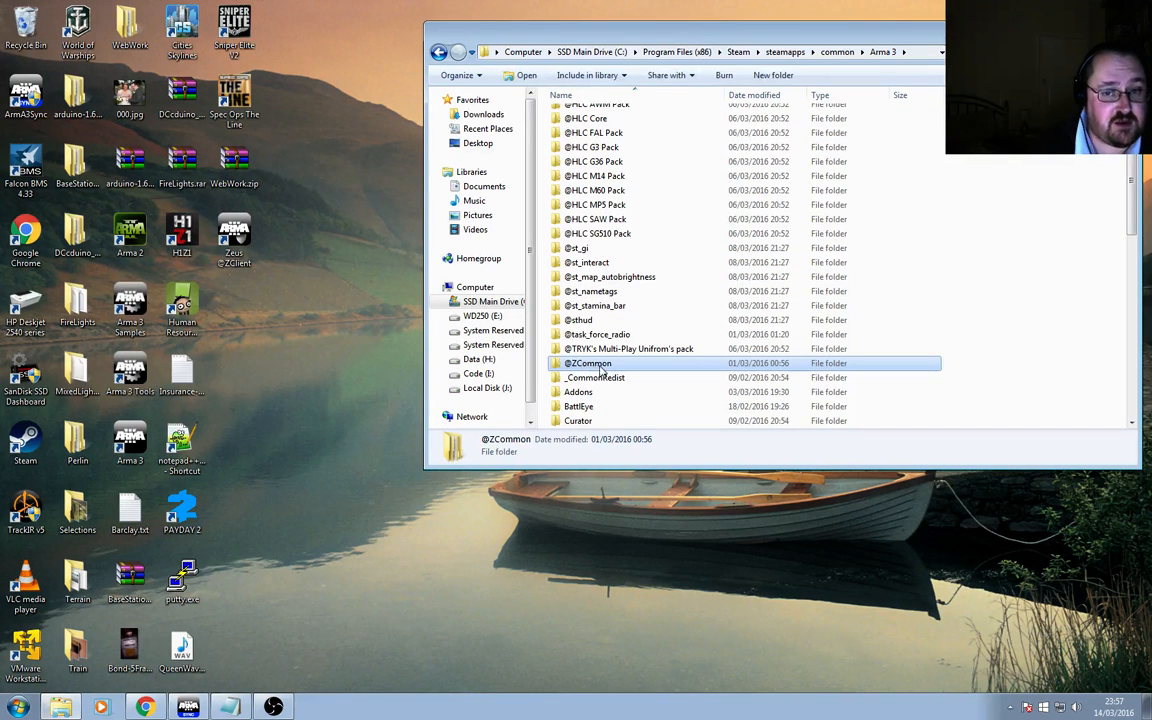
pyautogui.scroll(2, 612, 372)
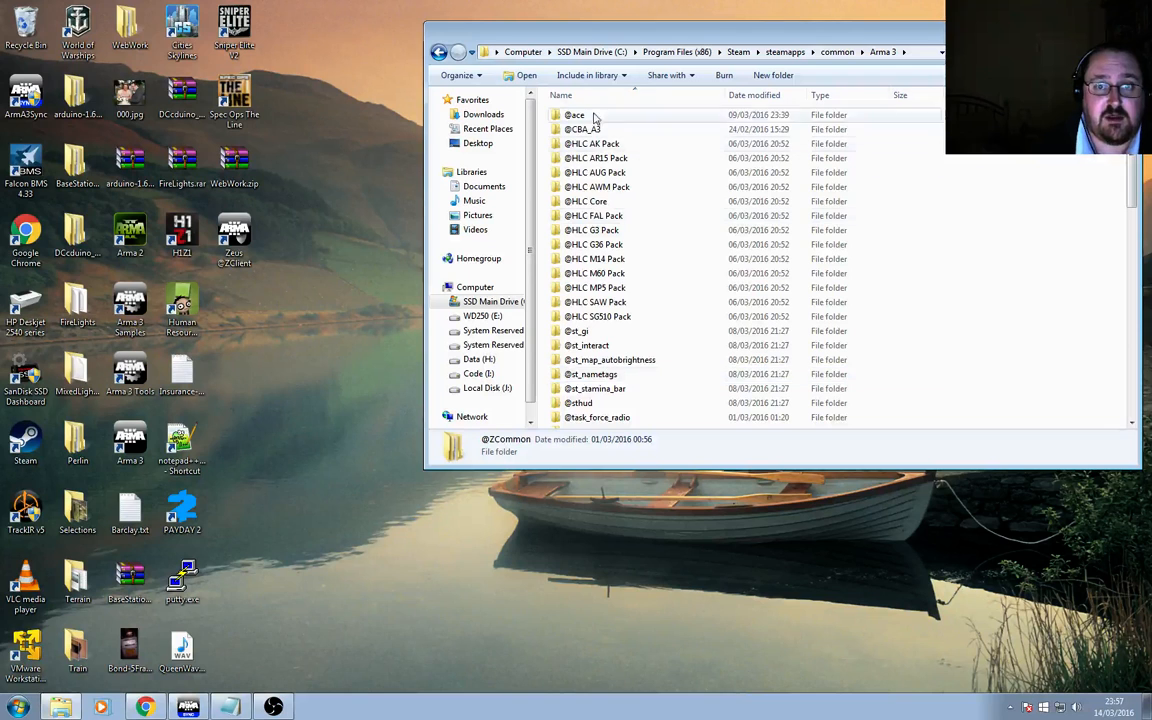
pyautogui.scroll(-4, 630, 358)
pyautogui.scroll(-6, 630, 358)
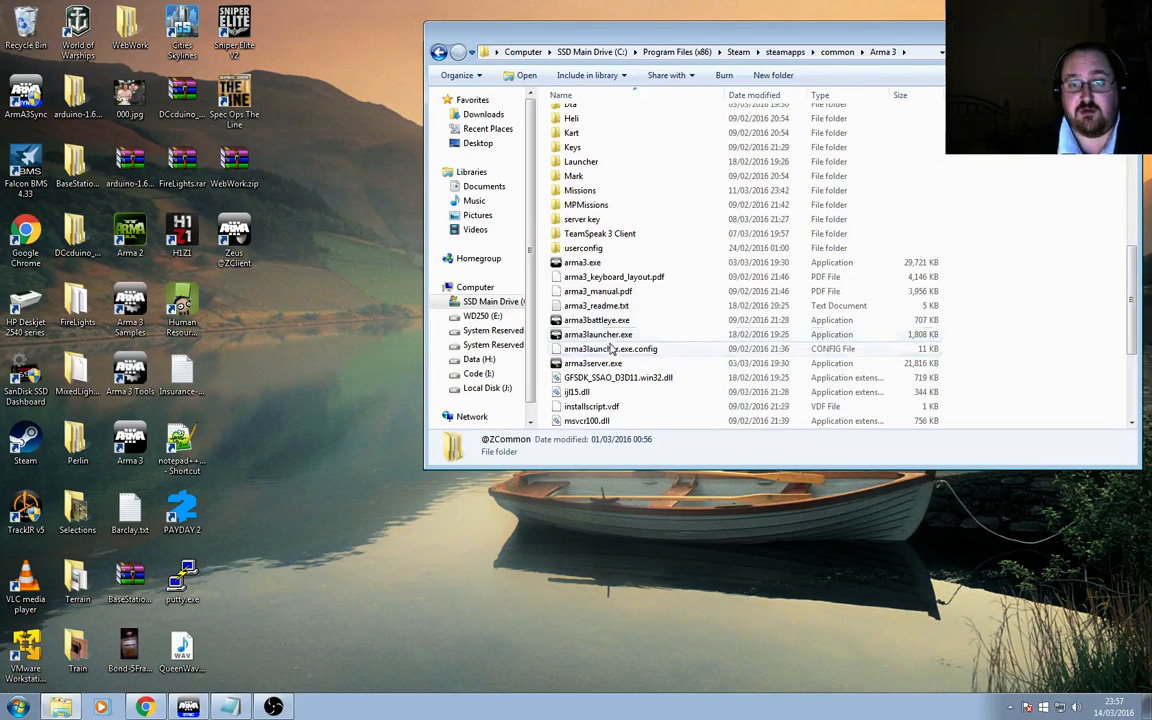
pyautogui.scroll(10, 615, 340)
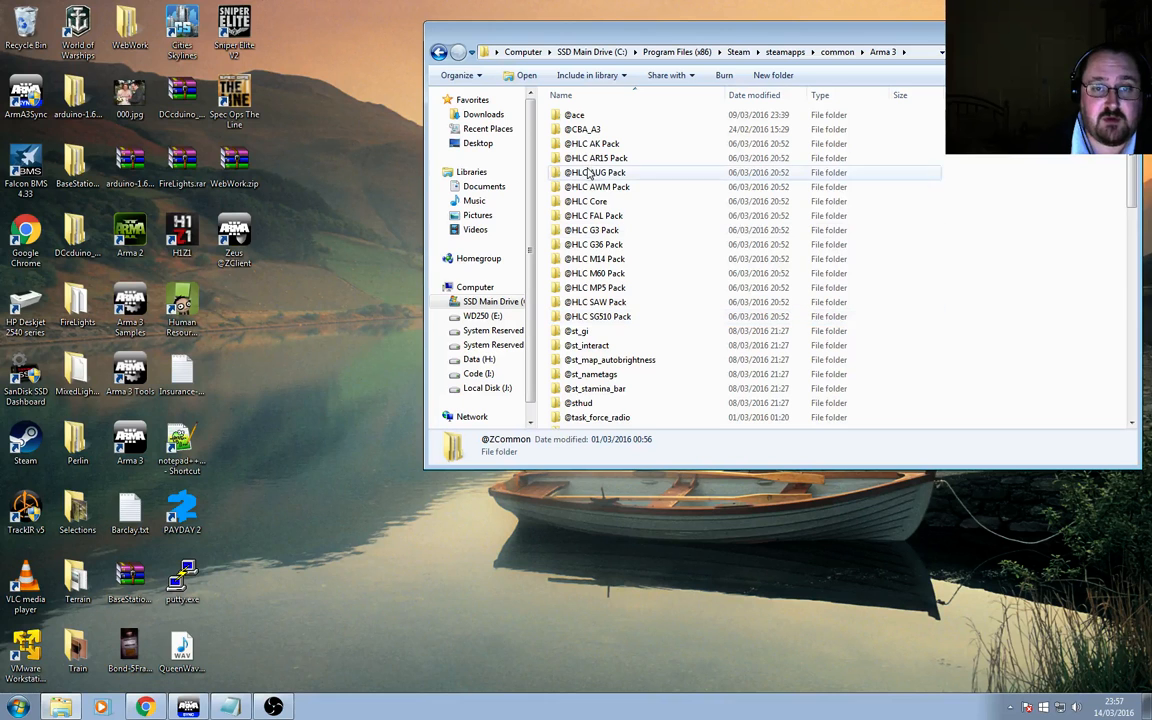
pyautogui.rightClick(235, 232)
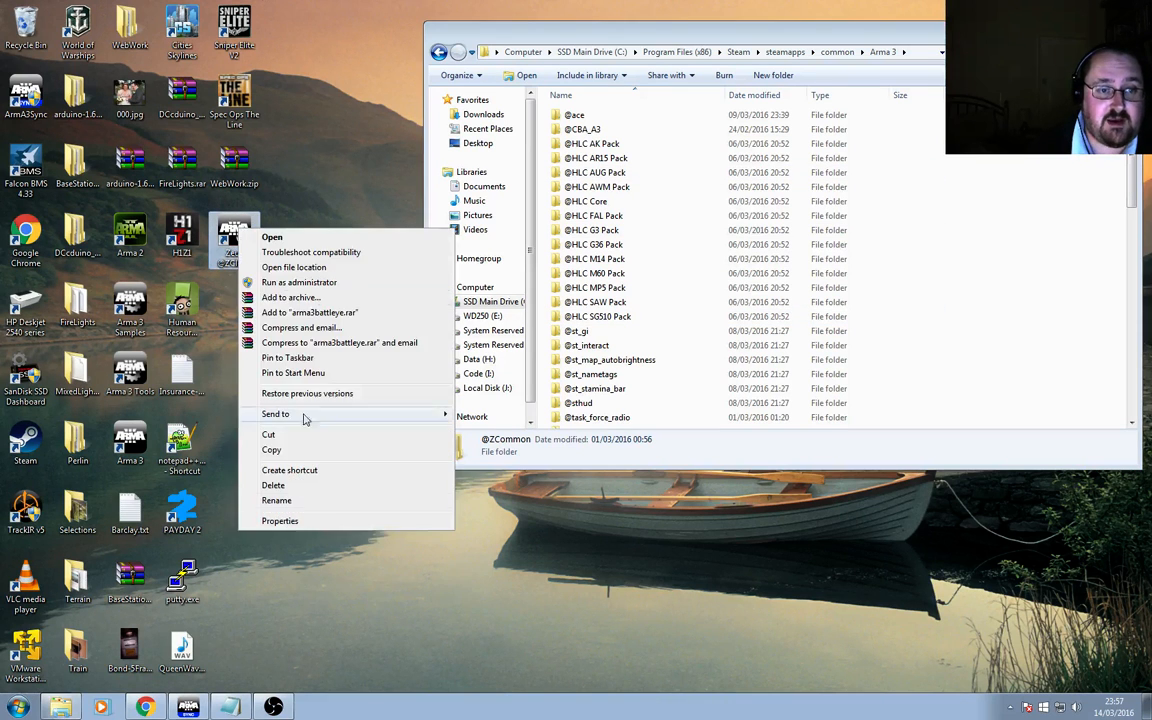
pyautogui.click(322, 520)
pyautogui.click(369, 367)
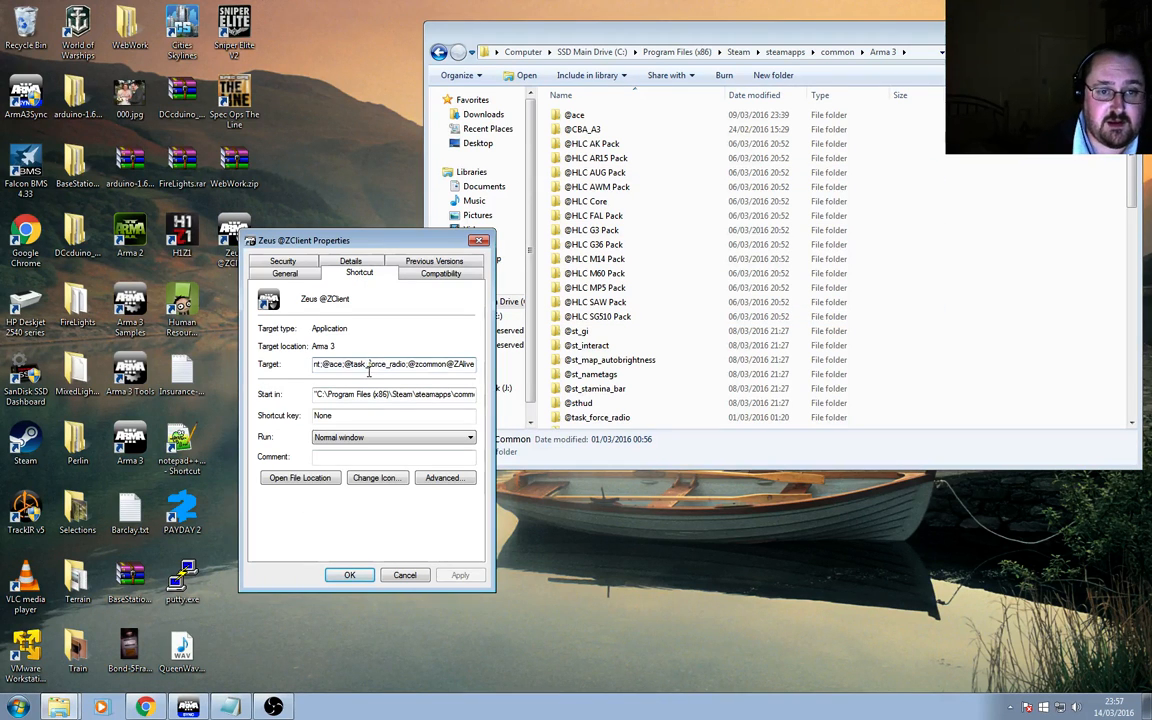
pyautogui.press('Home')
pyautogui.press('Right')
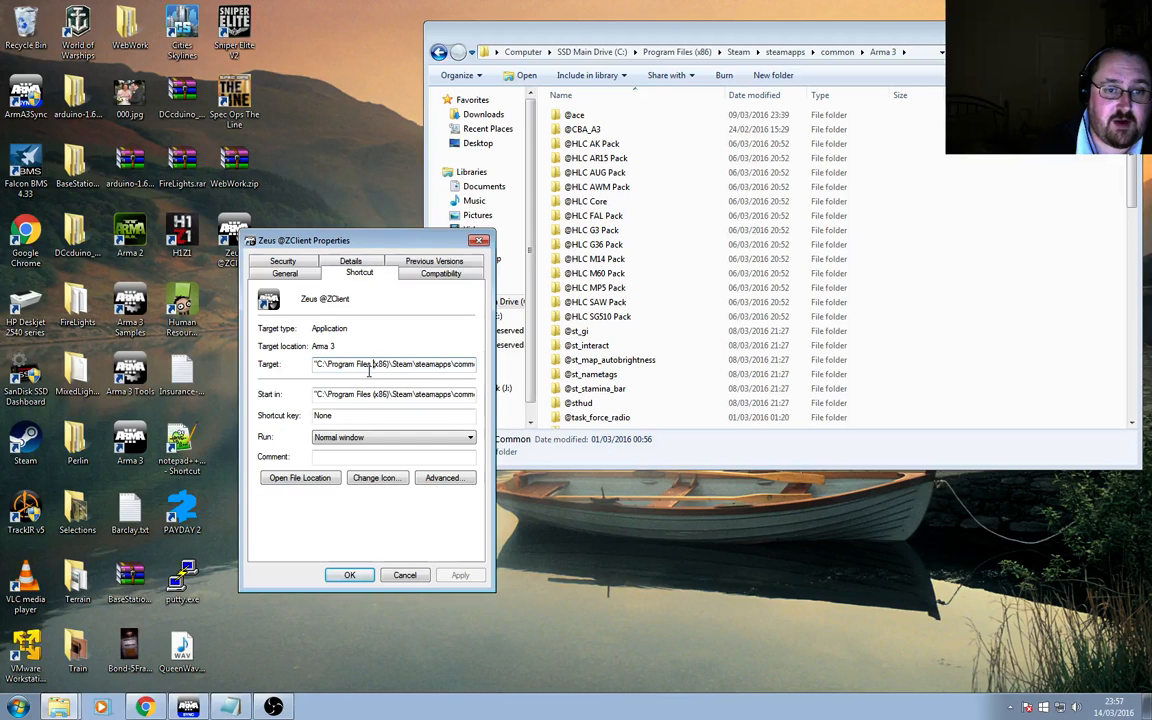
pyautogui.press('Right')
pyautogui.press('Right')
pyautogui.press('Right')
pyautogui.press('Right')
pyautogui.press('Right')
pyautogui.press('Right')
pyautogui.press('Right')
pyautogui.press('Right')
pyautogui.press('Right')
pyautogui.press('Right')
pyautogui.press('Right')
pyautogui.press('Right')
pyautogui.press('Right')
pyautogui.press('Right')
pyautogui.press('Right')
pyautogui.press('Right')
pyautogui.press('Right')
pyautogui.press('Right')
pyautogui.press('Right')
pyautogui.press('Right')
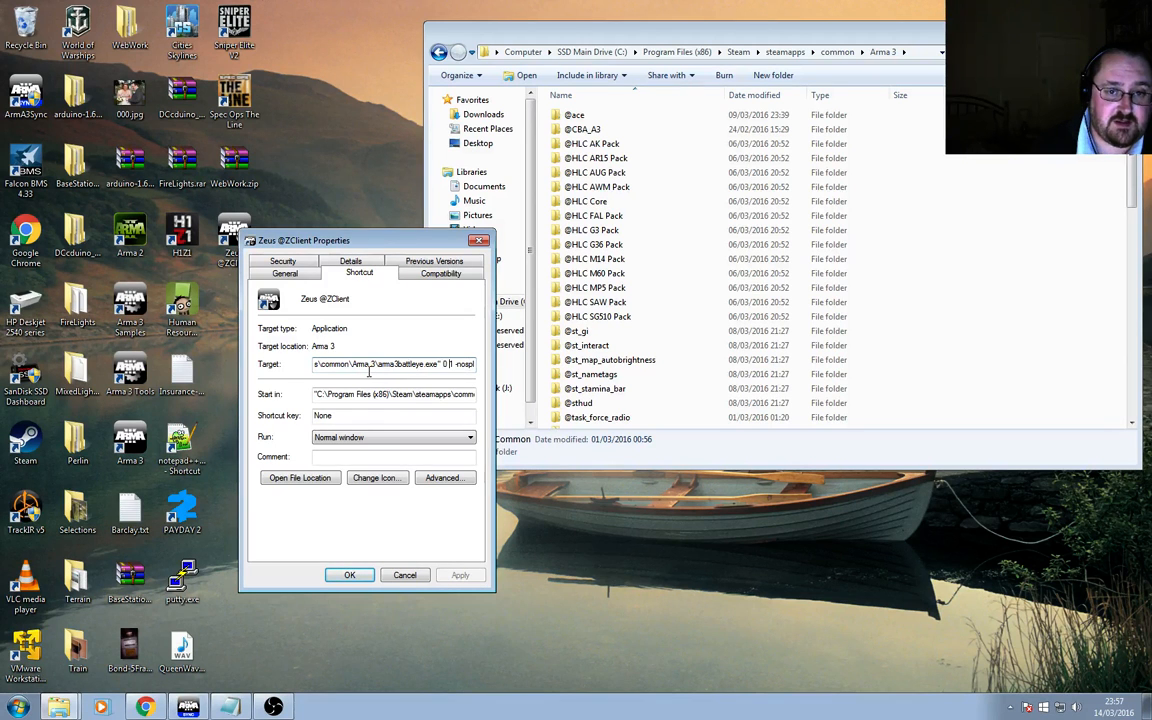
pyautogui.press('Right')
pyautogui.press('Right')
pyautogui.press('Right')
pyautogui.press('Right')
pyautogui.press('Right')
pyautogui.press('Right')
pyautogui.press('Right')
pyautogui.press('Right')
pyautogui.press('Right')
pyautogui.press('Right')
pyautogui.press('Right')
pyautogui.press('Right')
pyautogui.press('Right')
pyautogui.press('Right')
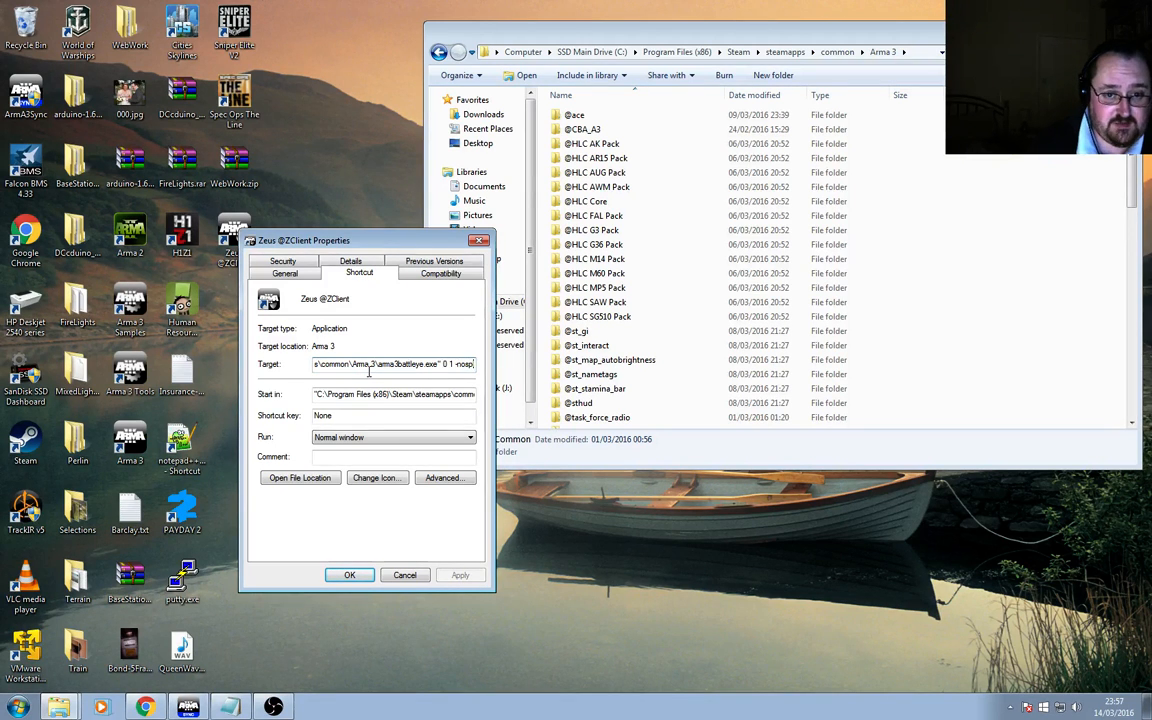
pyautogui.press('Right')
pyautogui.press('Right')
pyautogui.press('Right')
pyautogui.press('Right')
pyautogui.press('Right')
pyautogui.press('Right')
pyautogui.press('Right')
pyautogui.press('Right')
pyautogui.press('Right')
pyautogui.press('Right')
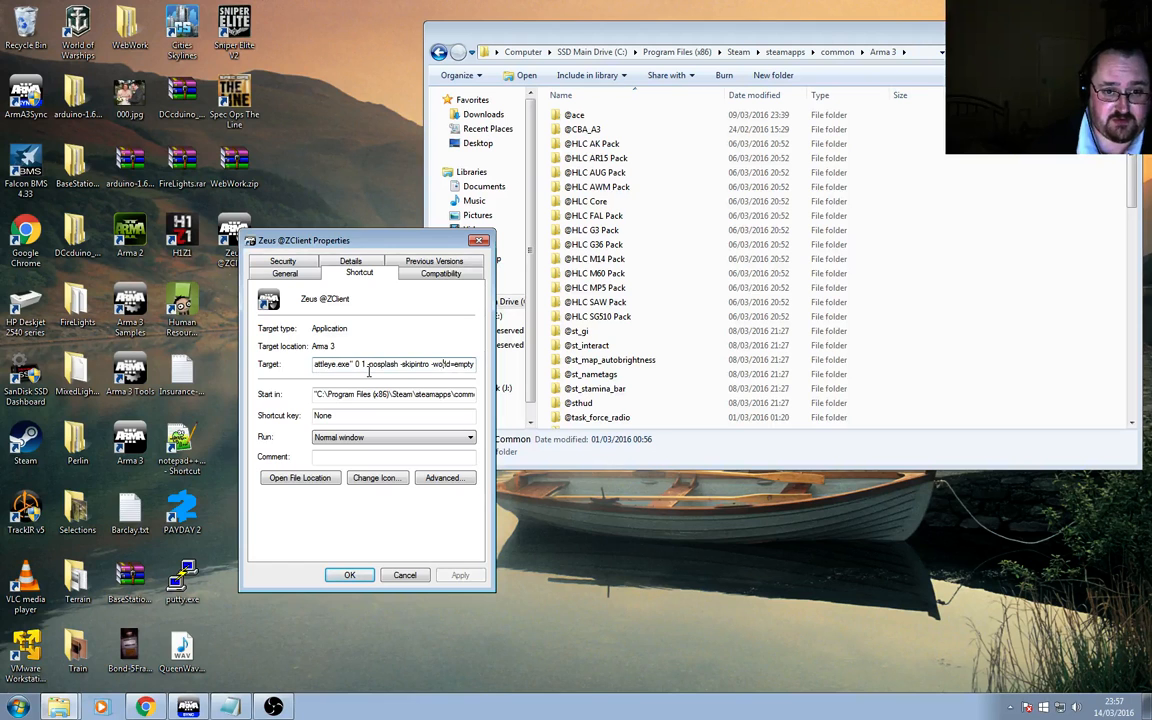
pyautogui.press('Right')
pyautogui.press('Right')
pyautogui.press('Right')
pyautogui.press('Right')
pyautogui.press('Right')
pyautogui.press('Right')
pyautogui.press('Right')
pyautogui.press('Right')
pyautogui.press('Right')
pyautogui.press('Right')
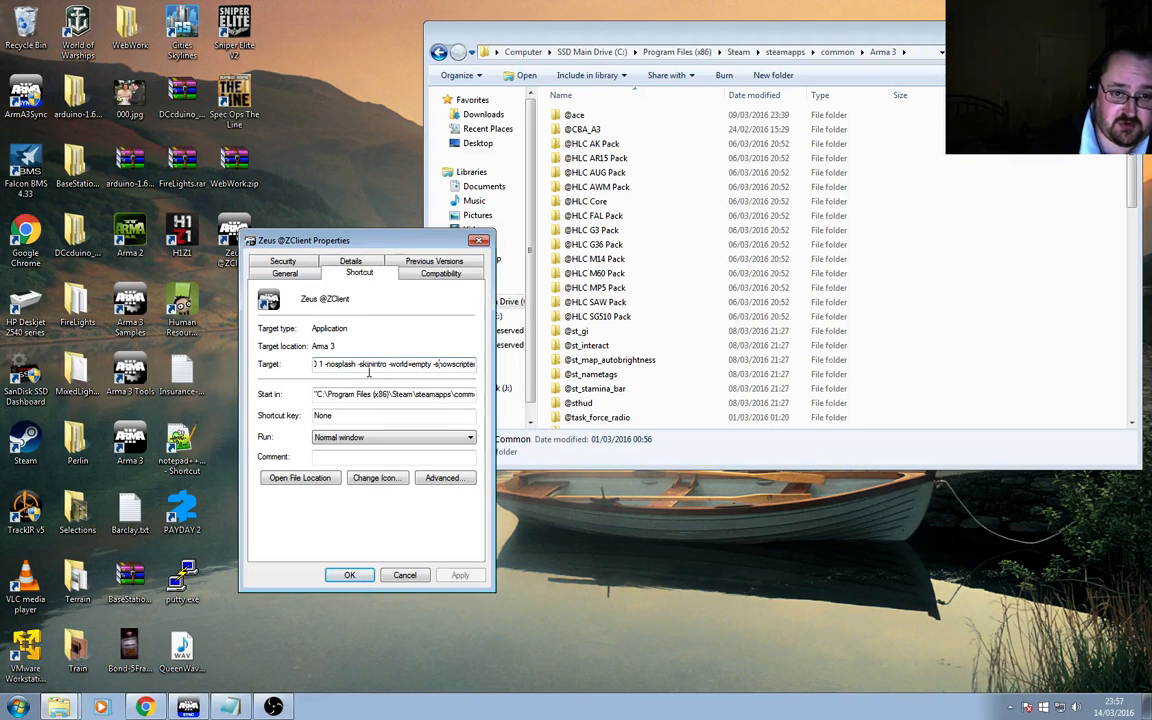
pyautogui.press('Right')
pyautogui.press('Right')
pyautogui.press('Right')
pyautogui.press('Right')
pyautogui.press('Right')
pyautogui.press('Right')
pyautogui.press('Right')
pyautogui.press('Right')
pyautogui.press('Right')
pyautogui.press('Right')
pyautogui.press('Right')
pyautogui.press('Right')
pyautogui.press('Right')
pyautogui.press('Right')
pyautogui.press('Right')
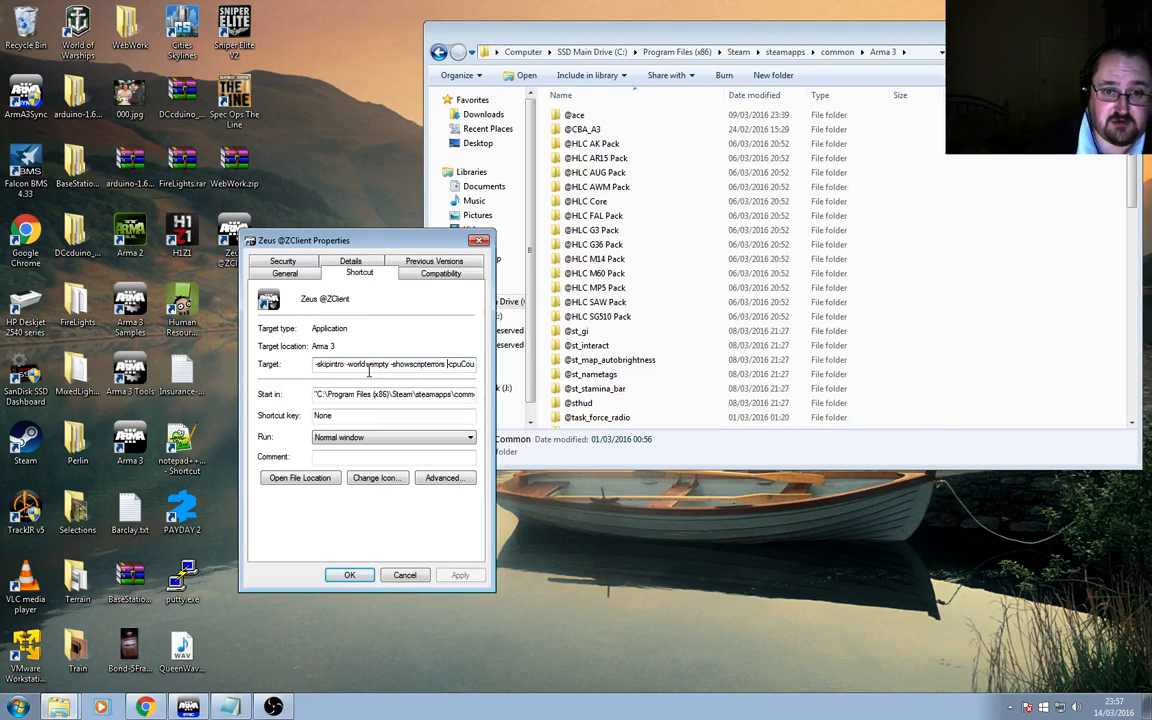
pyautogui.press('Right')
pyautogui.press('Right')
pyautogui.press('Right')
pyautogui.press('Right')
pyautogui.press('Right')
pyautogui.press('Right')
pyautogui.press('Right')
pyautogui.press('Right')
pyautogui.press('Right')
pyautogui.press('Right')
pyautogui.press('Right')
pyautogui.press('Right')
pyautogui.press('Right')
pyautogui.press('Right')
pyautogui.press('Right')
pyautogui.press('Right')
pyautogui.press('Right')
pyautogui.press('Right')
pyautogui.press('Right')
pyautogui.press('Right')
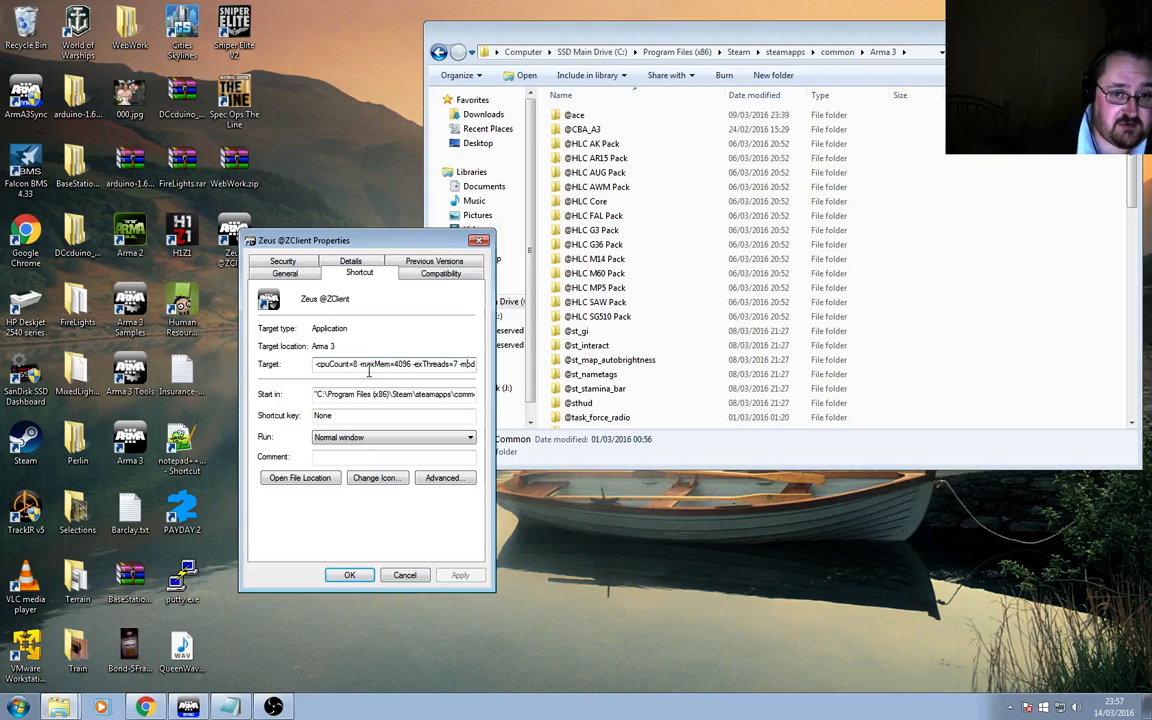
pyautogui.press('Right')
pyautogui.press('Right')
pyautogui.press('Right')
pyautogui.press('Right')
pyautogui.press('Right')
pyautogui.press('Right')
pyautogui.press('Right')
pyautogui.press('Right')
pyautogui.press('Right')
pyautogui.press('Right')
pyautogui.press('Right')
pyautogui.press('Right')
pyautogui.press('Right')
pyautogui.press('Right')
pyautogui.press('Right')
pyautogui.press('Right')
pyautogui.press('Right')
pyautogui.press('Right')
pyautogui.press('Right')
pyautogui.press('Right')
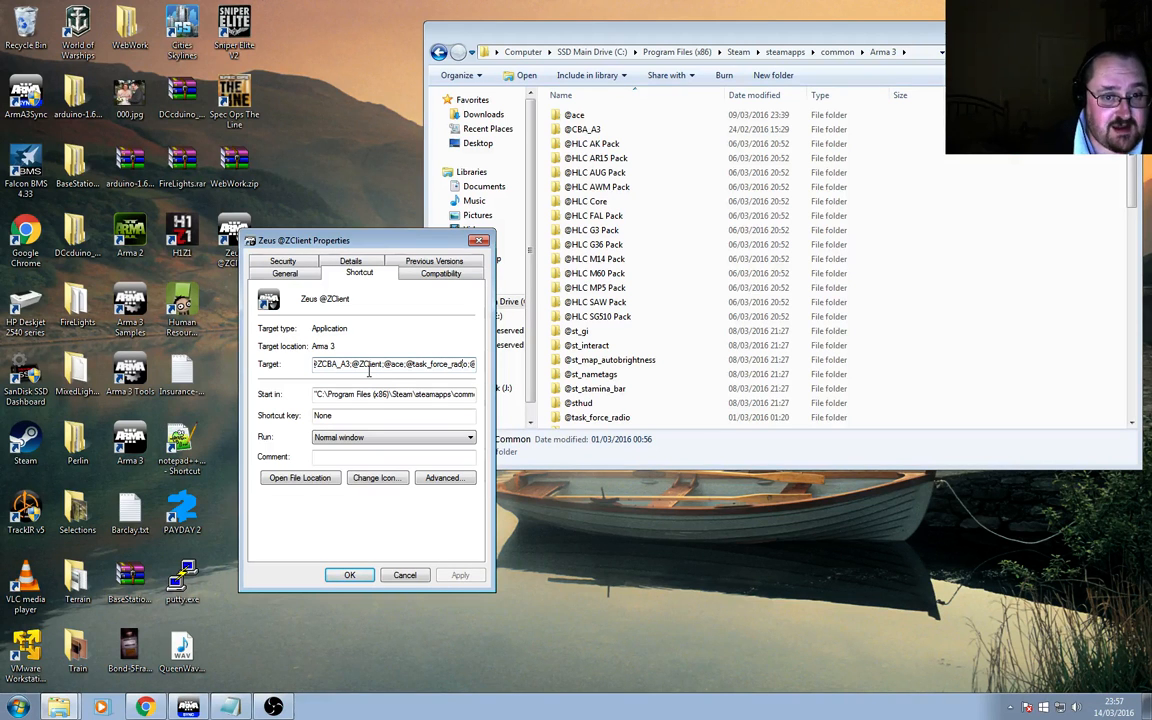
pyautogui.press('Left')
pyautogui.press('Left')
pyautogui.press('Left')
pyautogui.press('Left')
pyautogui.press('Left')
pyautogui.press('Left')
pyautogui.press('Left')
pyautogui.press('Left')
pyautogui.press('Left')
pyautogui.press('Left')
pyautogui.press('Left')
pyautogui.press('Left')
pyautogui.press('Left')
pyautogui.press('Left')
pyautogui.press('Left')
pyautogui.press('Left')
pyautogui.press('Left')
pyautogui.press('Left')
pyautogui.press('Left')
pyautogui.press('Left')
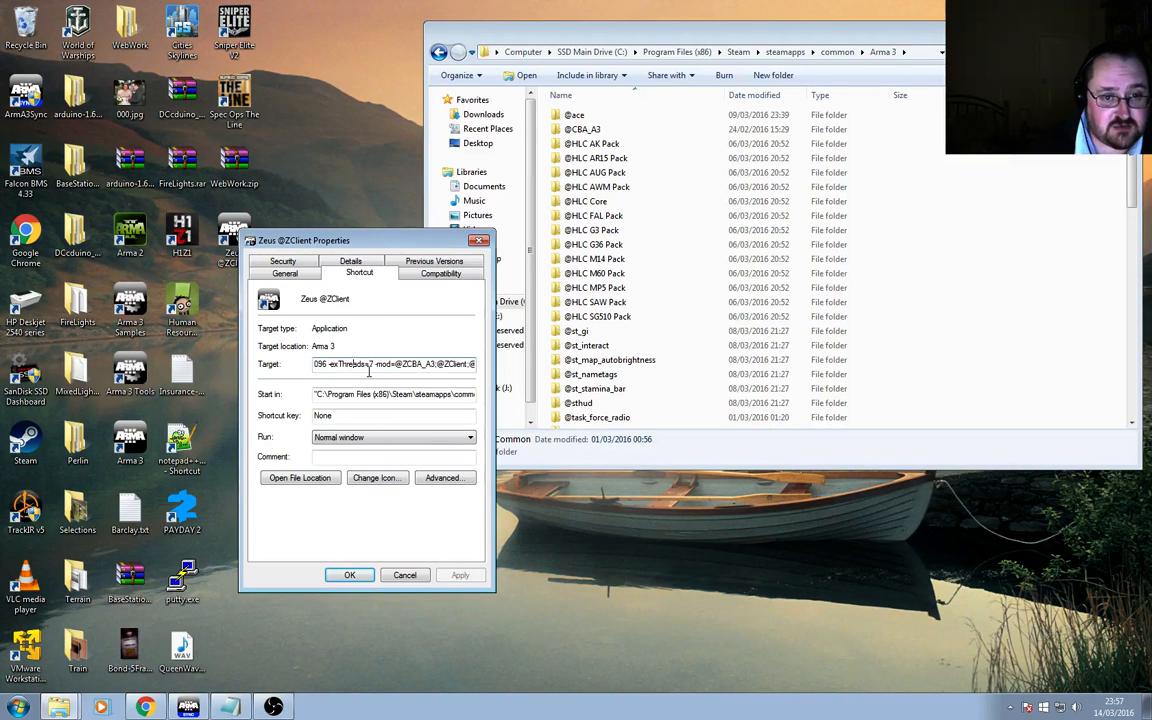
pyautogui.press('Right')
pyautogui.press('Right')
pyautogui.press('Right')
pyautogui.press('Right')
pyautogui.press('Right')
pyautogui.press('Right')
pyautogui.press('Right')
pyautogui.press('Right')
pyautogui.press('Right')
pyautogui.press('Right')
pyautogui.press('Right')
pyautogui.press('Right')
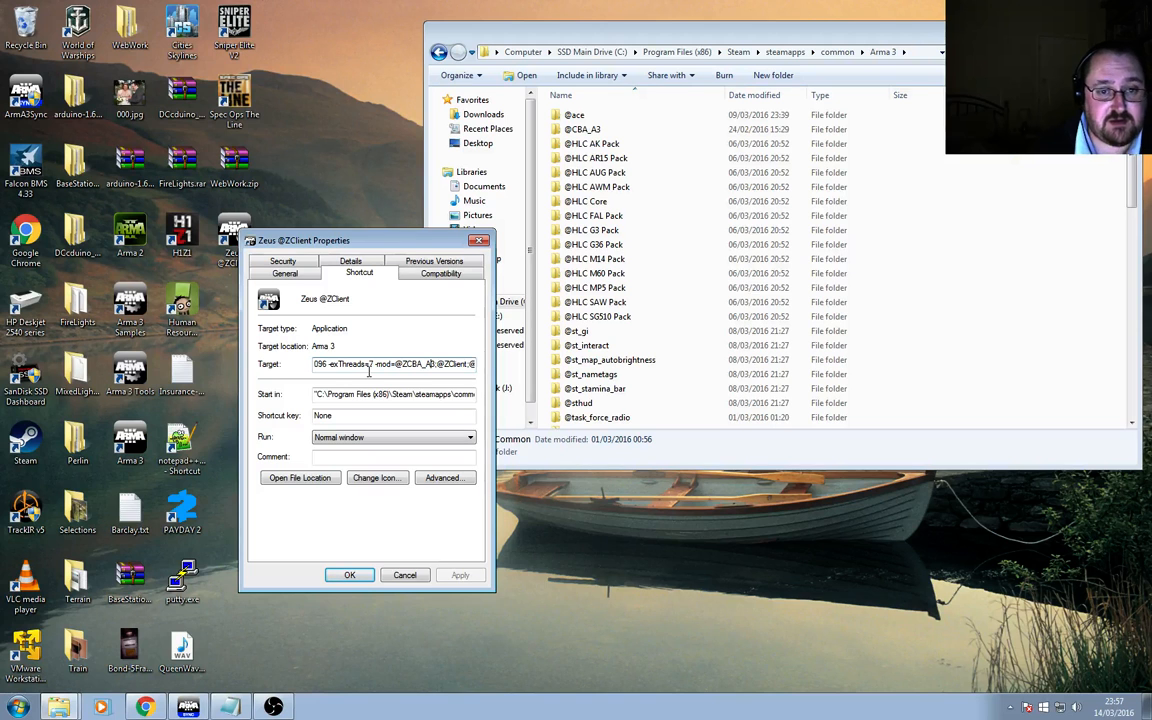
pyautogui.press('Right')
pyautogui.press('Right')
pyautogui.press('Right')
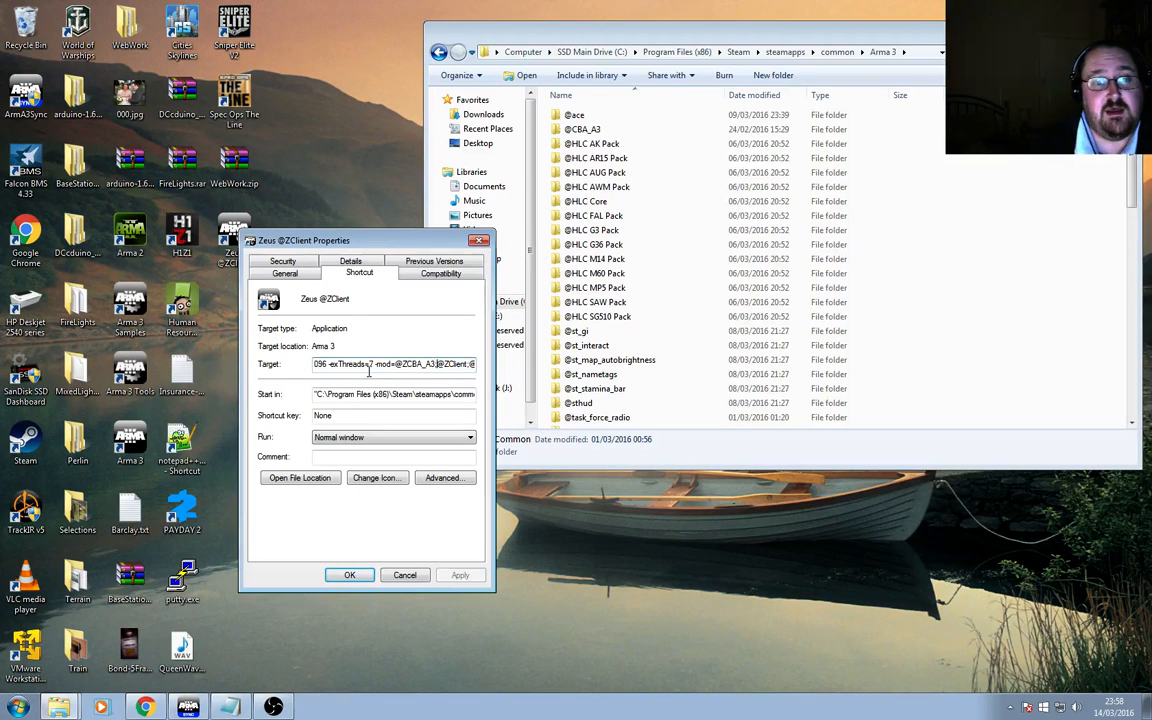
pyautogui.press('Right')
pyautogui.press('Right')
pyautogui.press('Right')
pyautogui.press('Right')
pyautogui.press('Right')
pyautogui.press('Right')
pyautogui.press('Right')
pyautogui.press('Right')
pyautogui.press('Right')
pyautogui.press('Right')
pyautogui.press('Right')
pyautogui.press('Right')
pyautogui.press('Right')
pyautogui.press('Right')
pyautogui.press('Right')
pyautogui.press('Right')
pyautogui.press('Right')
pyautogui.press('Right')
pyautogui.press('Right')
pyautogui.press('Right')
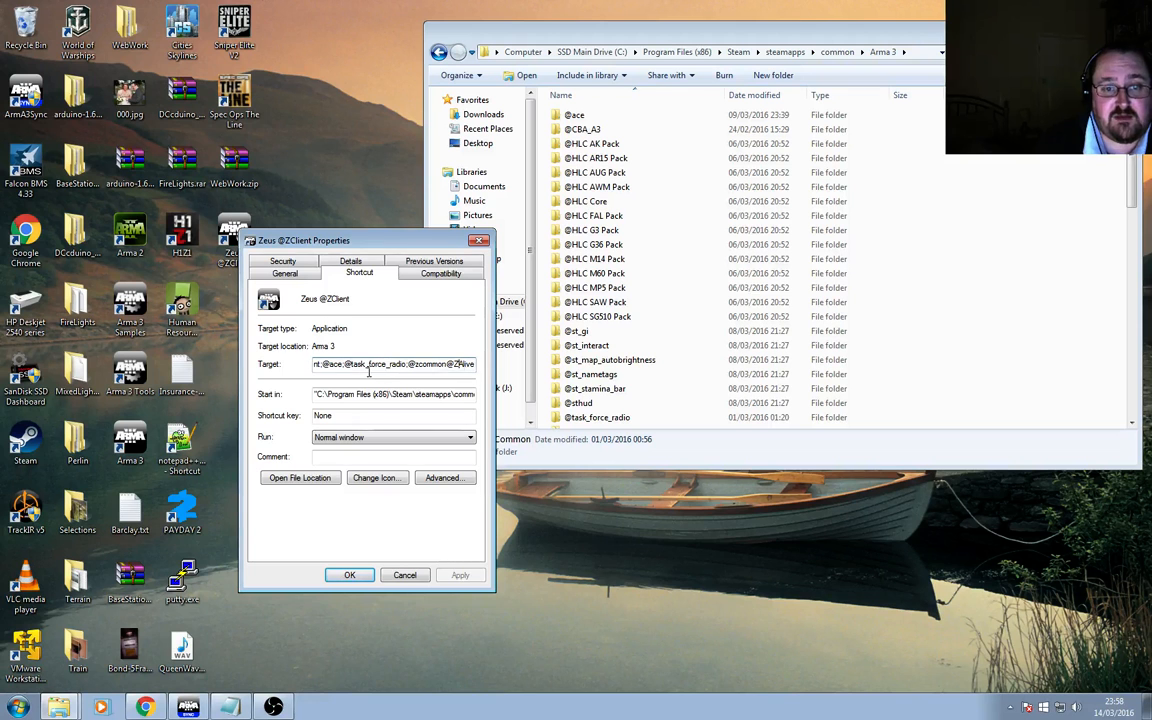
pyautogui.click(349, 575)
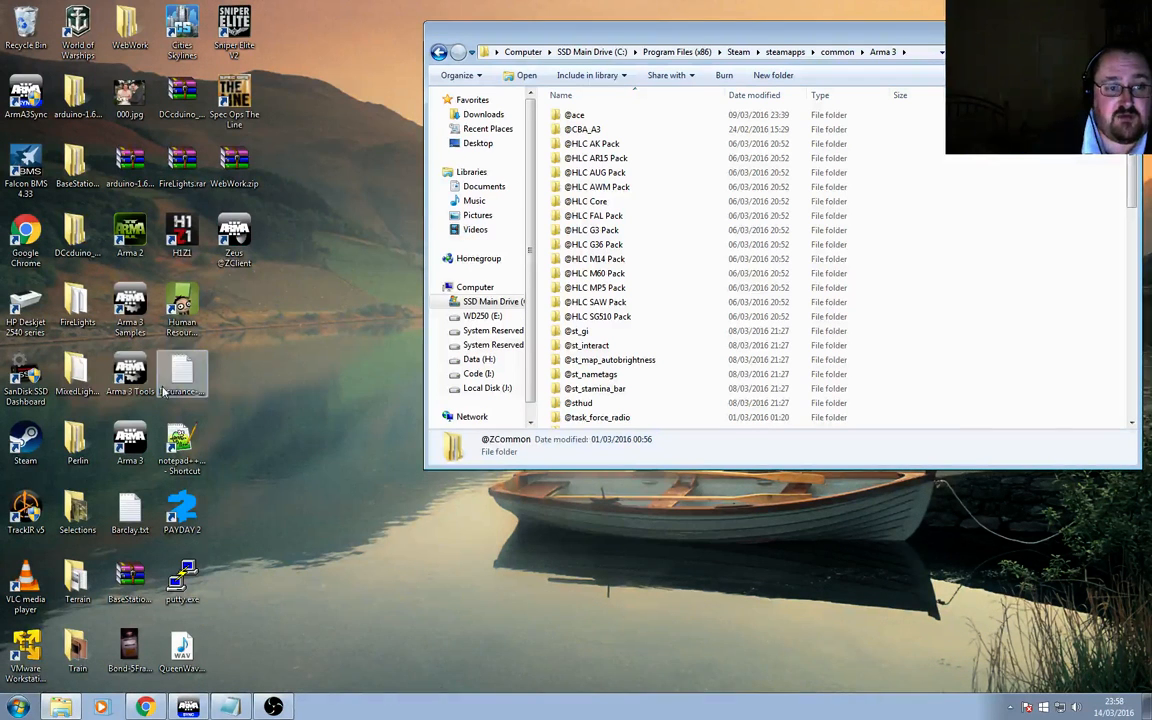
# Bring up the Notepad notes and highlight the Arma 3 Sync URL and the Requirements section.
pyautogui.doubleClick(130, 372)
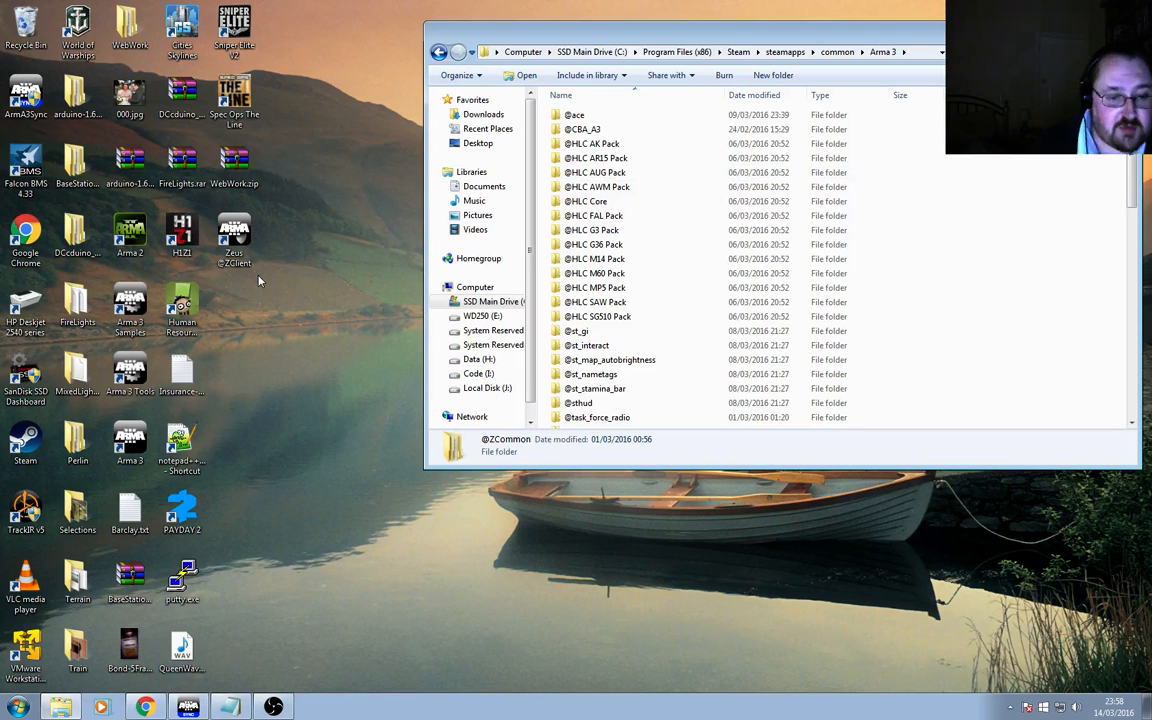
pyautogui.click(231, 706)
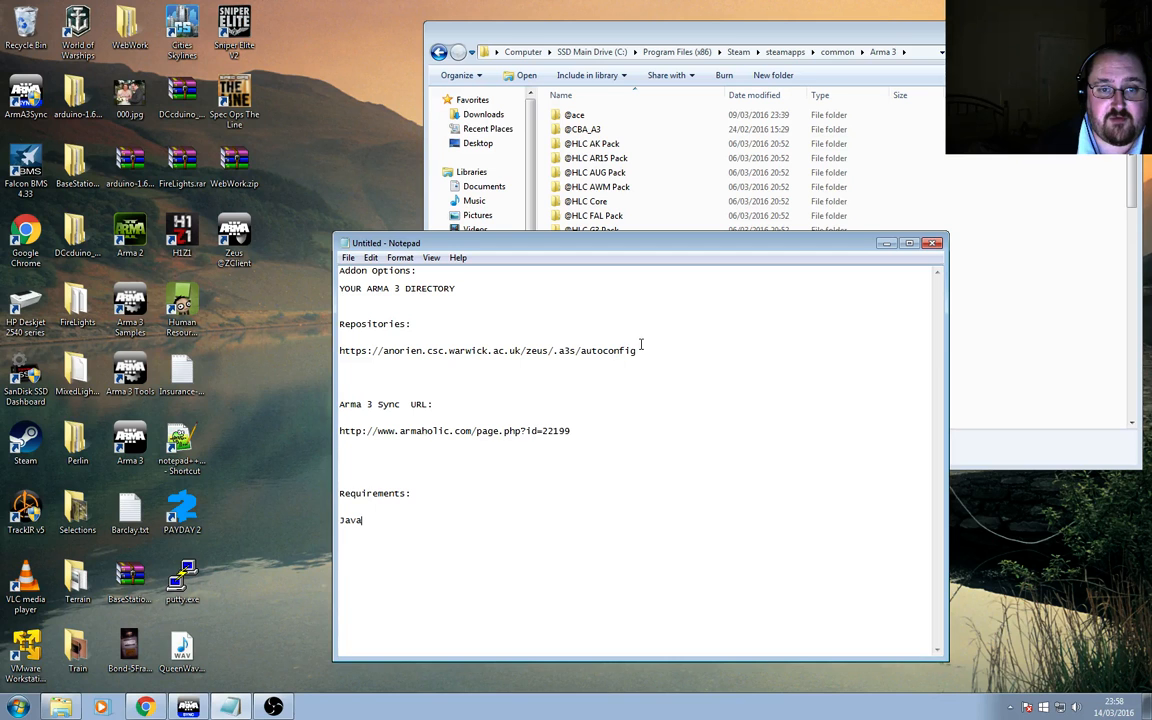
pyautogui.moveTo(417, 444); pyautogui.dragTo(333, 431)
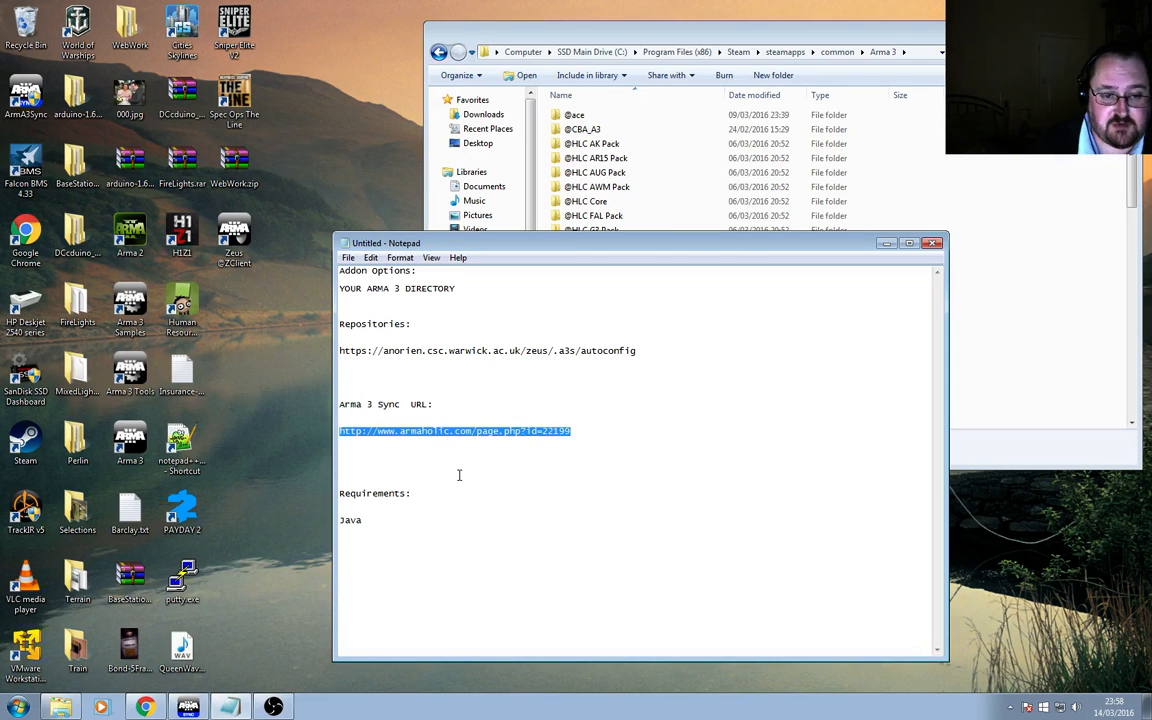
pyautogui.moveTo(391, 510); pyautogui.dragTo(339, 476)
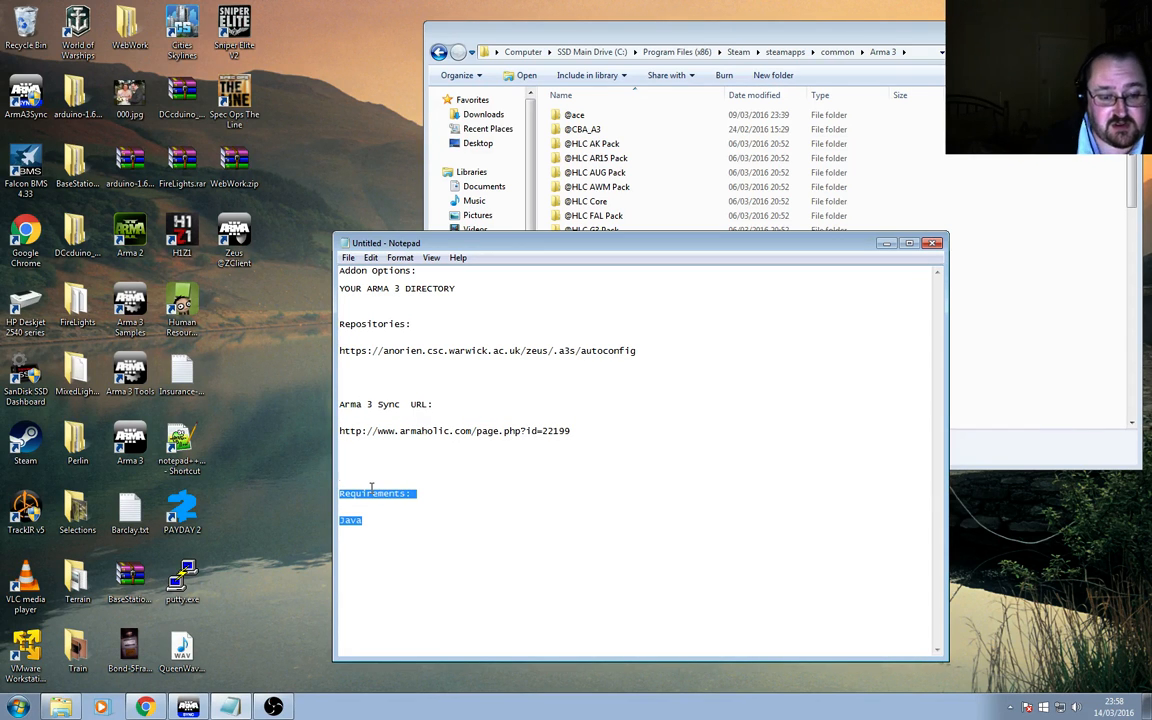
# Switch to ArmA3Sync and view its About information before closing it.
pyautogui.click(188, 706)
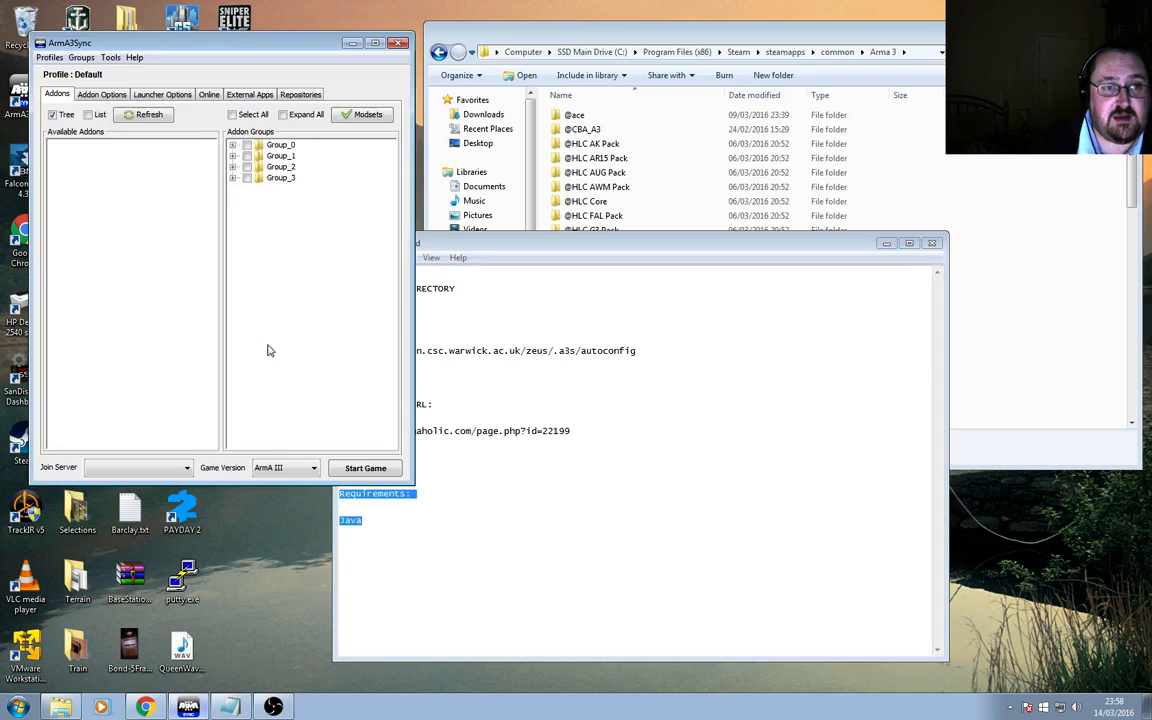
pyautogui.click(134, 57)
pyautogui.click(160, 171)
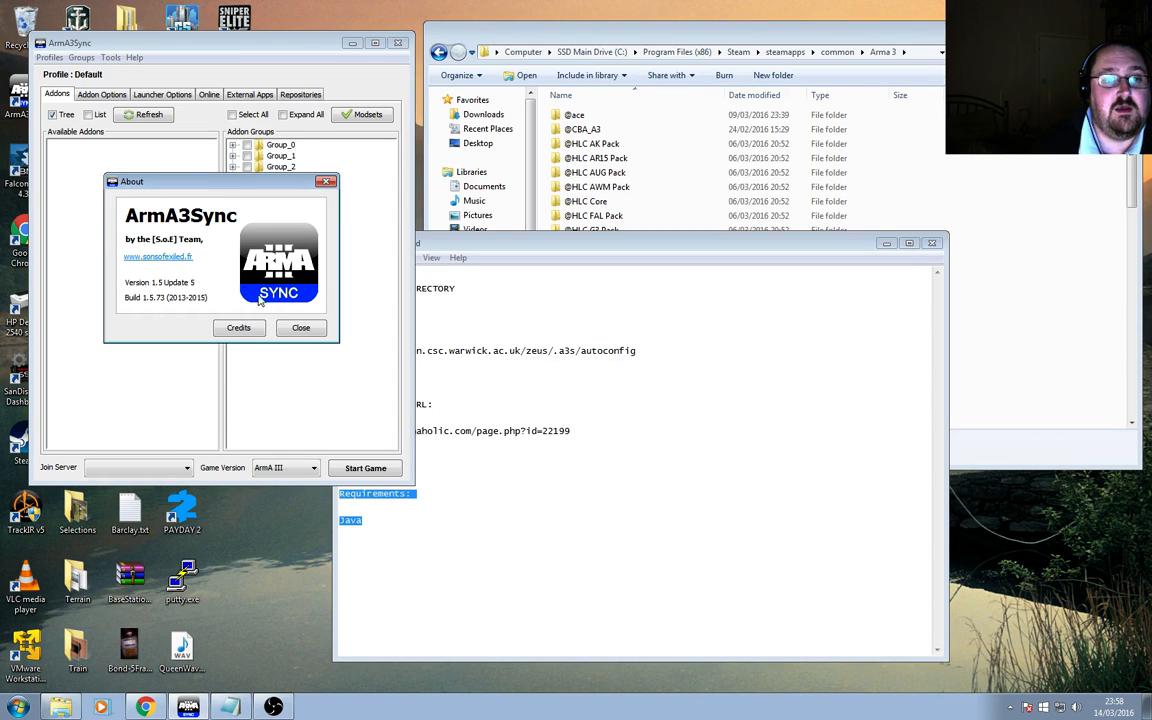
pyautogui.click(301, 328)
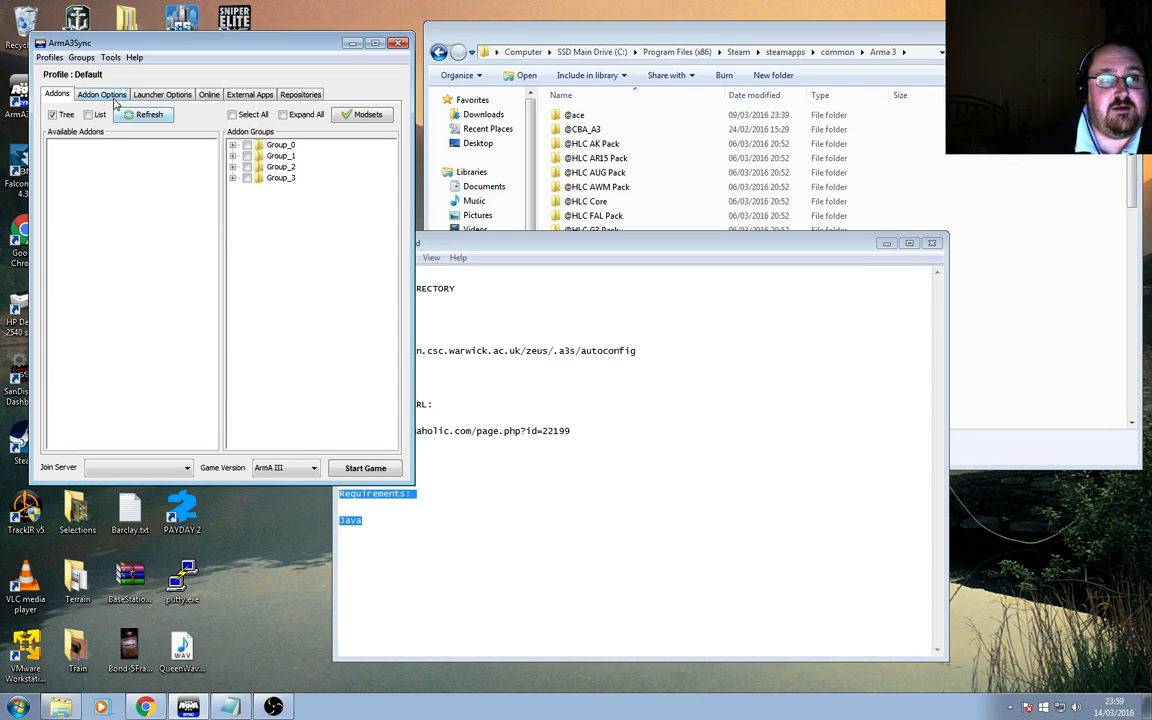
# Look through the ArmA3Sync tabs: Addon Options, External Apps, Launcher Options and Addons.
pyautogui.moveTo(171, 45); pyautogui.dragTo(455, 125)
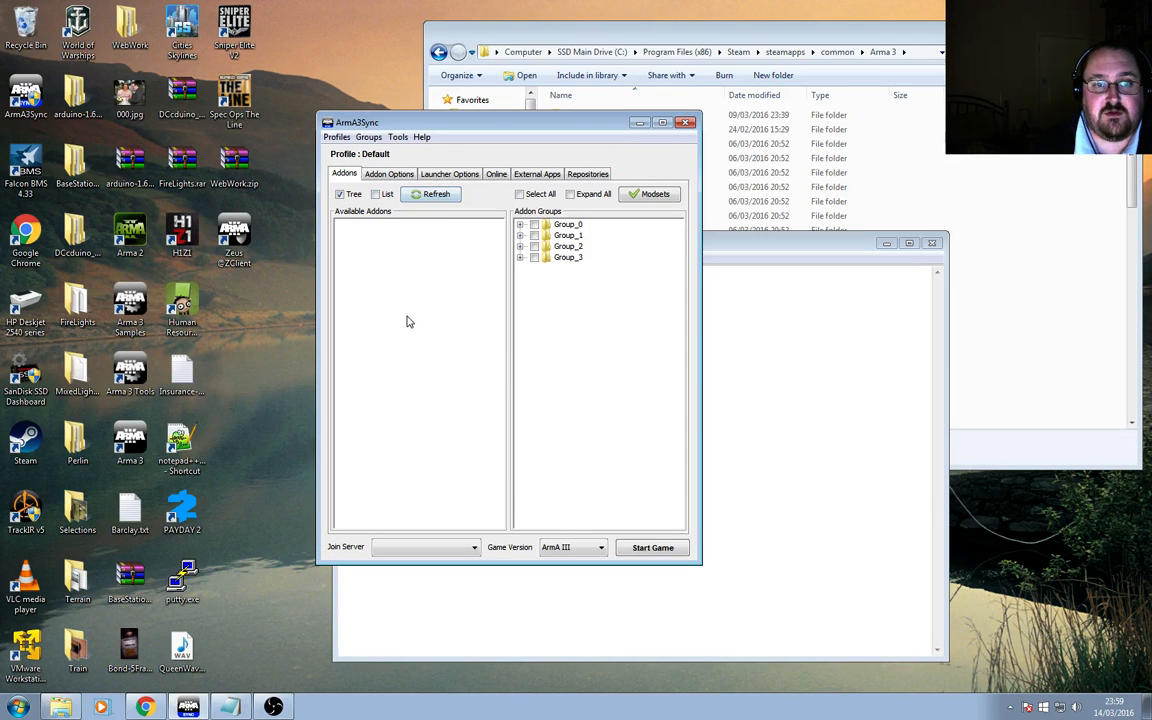
pyautogui.click(398, 174)
pyautogui.click(535, 173)
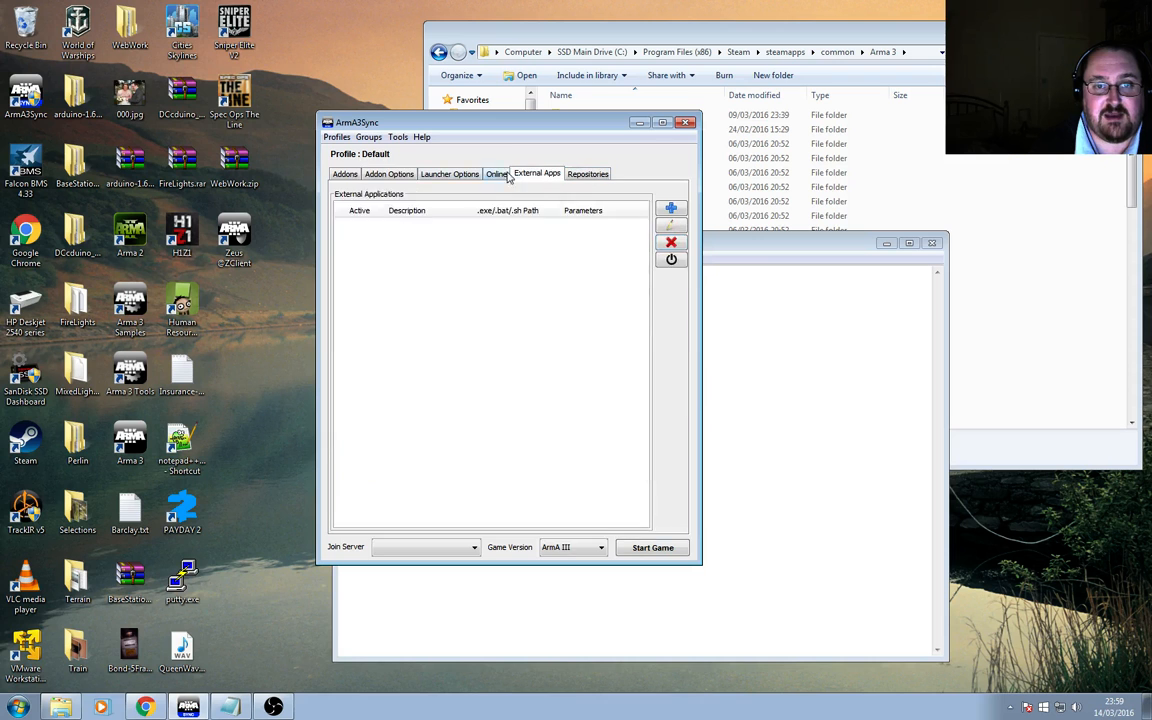
pyautogui.click(449, 174)
pyautogui.click(404, 174)
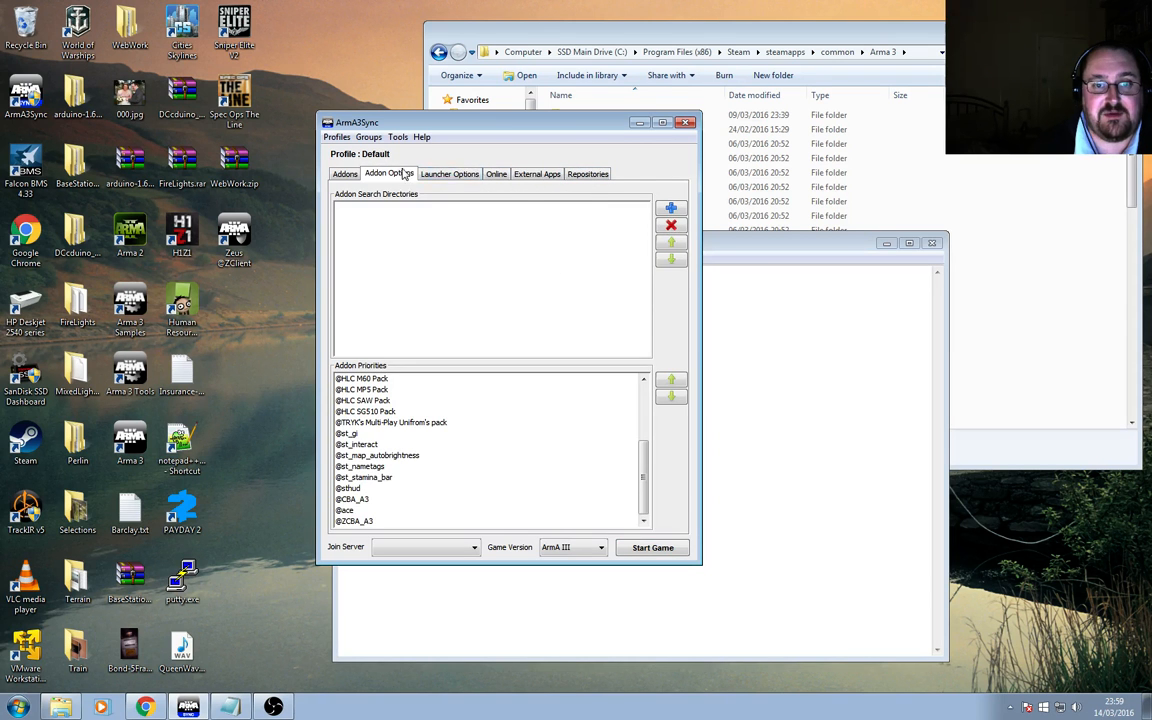
pyautogui.click(345, 174)
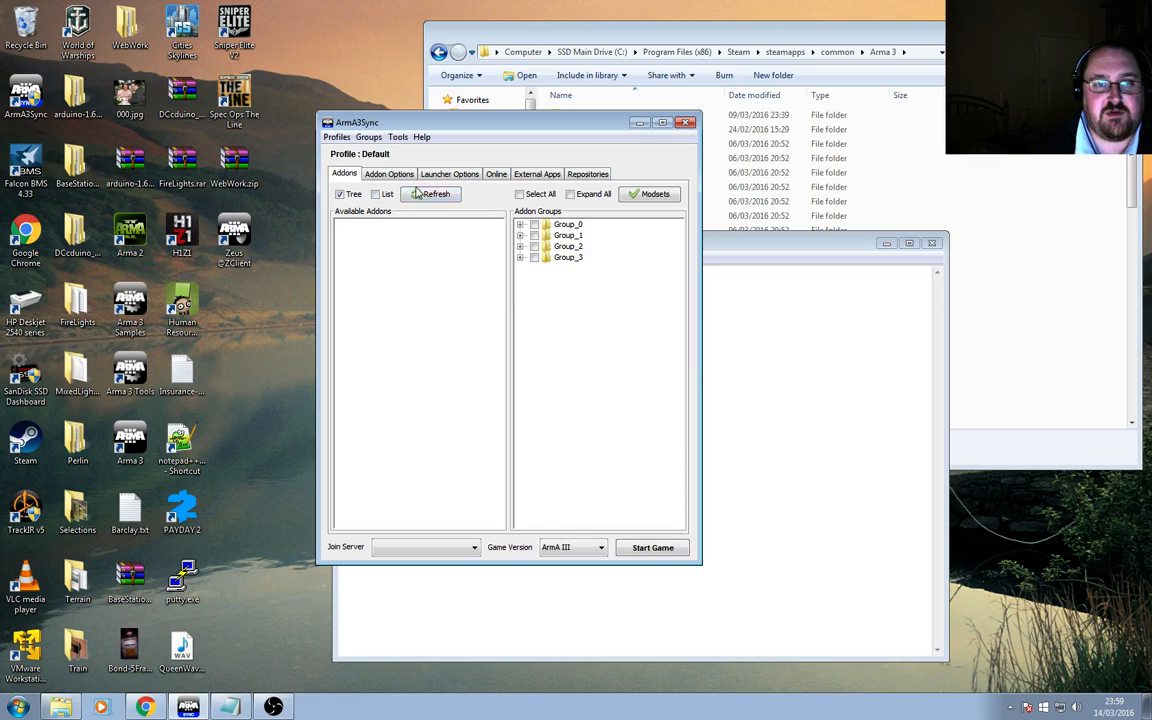
# Add C:\Program Files (x86)\Steam\steamapps\common\Arma 3 as an addon search directory.
pyautogui.click(375, 172)
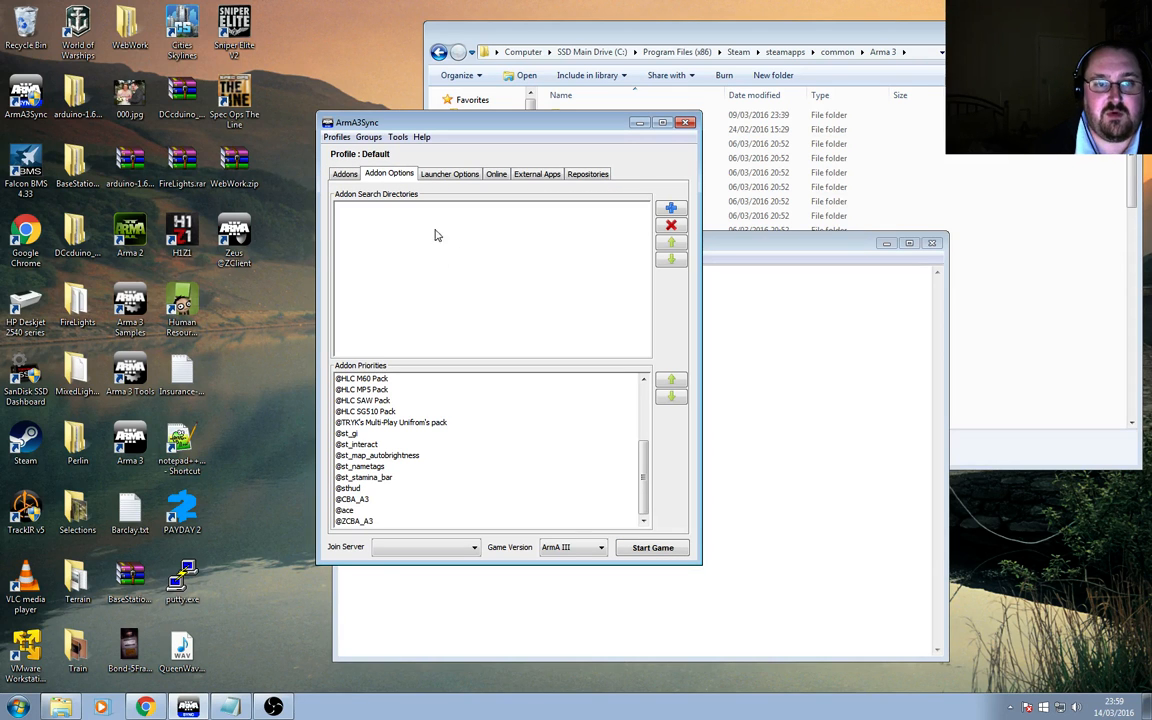
pyautogui.click(671, 209)
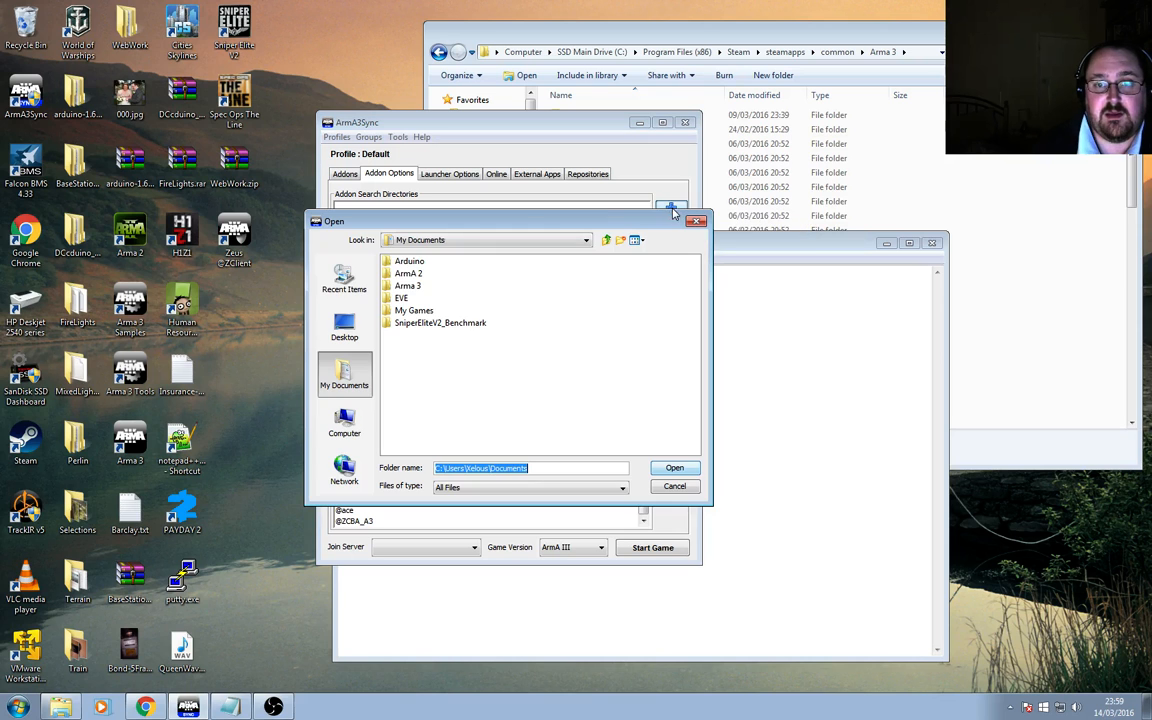
pyautogui.click(409, 286)
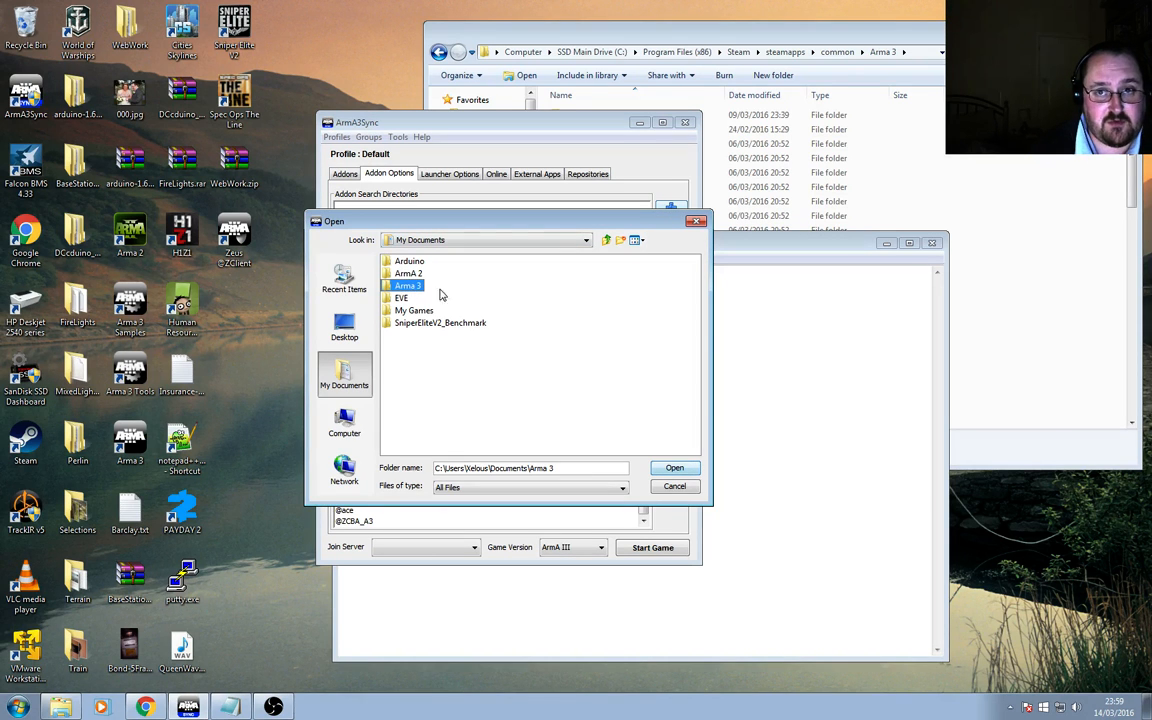
pyautogui.click(350, 430)
pyautogui.doubleClick(433, 262)
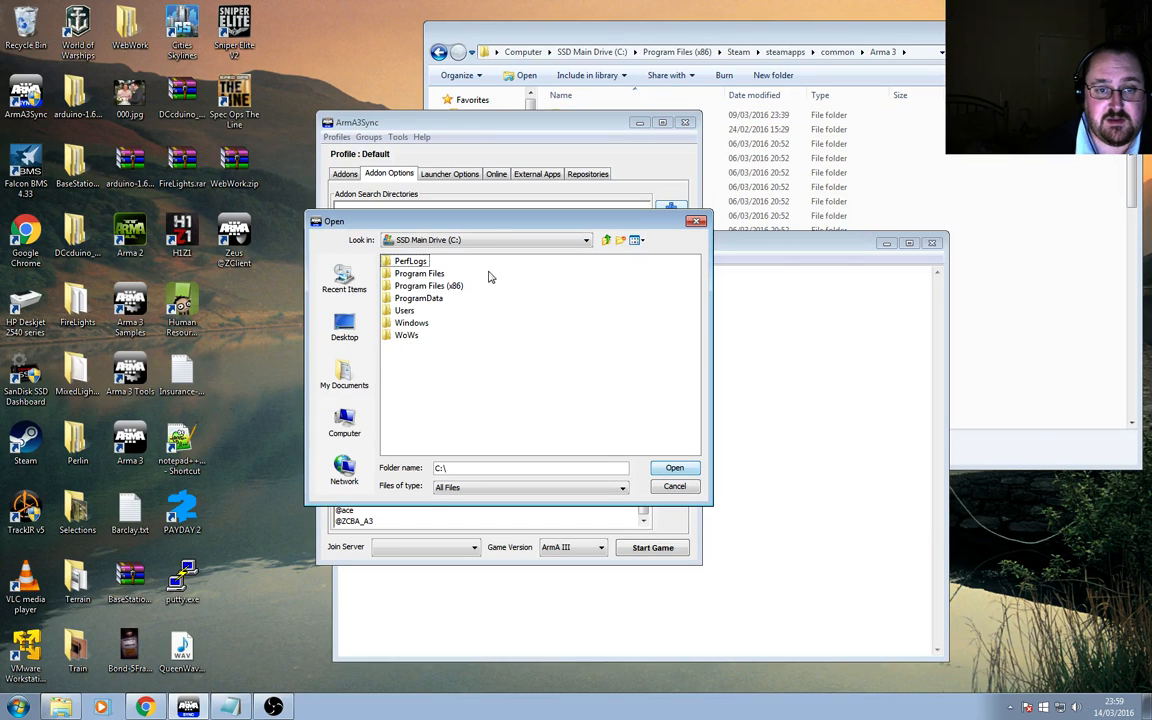
pyautogui.doubleClick(425, 286)
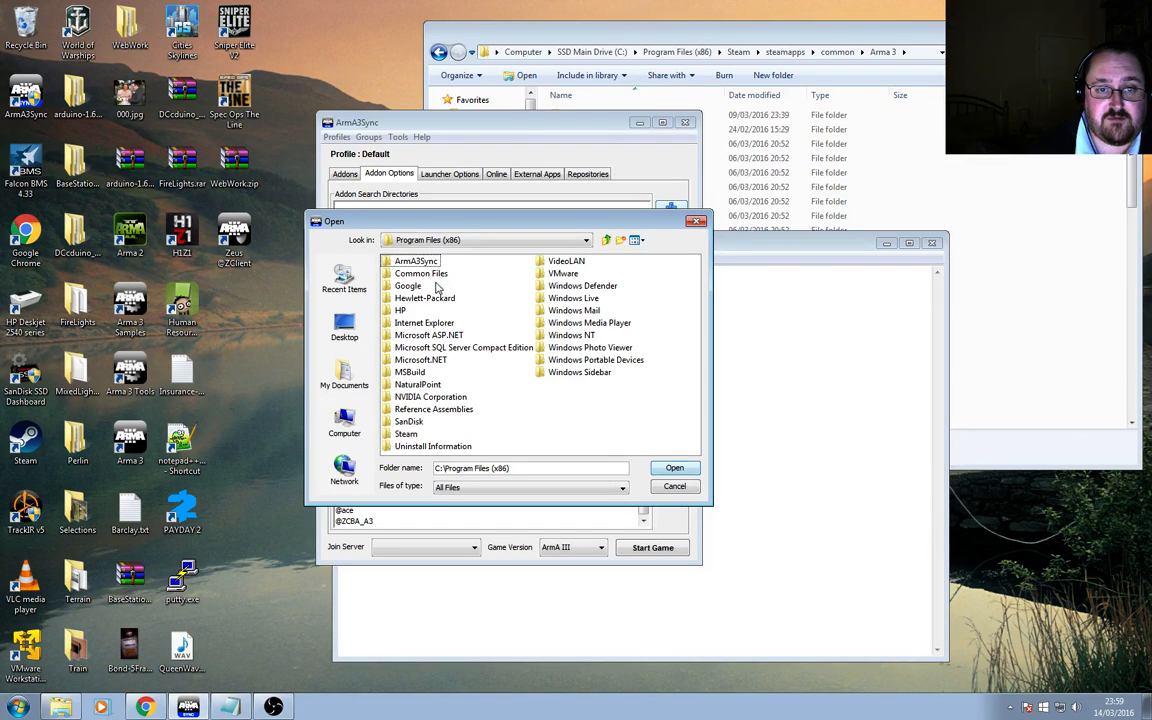
pyautogui.doubleClick(414, 430)
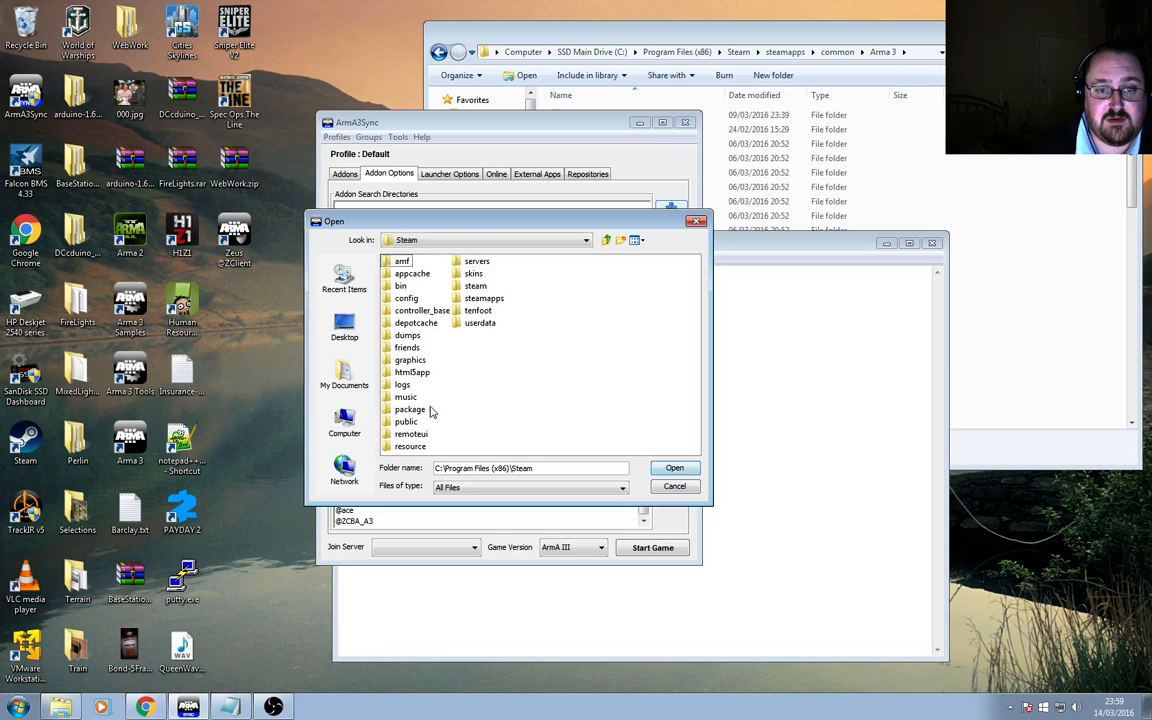
pyautogui.doubleClick(484, 298)
pyautogui.doubleClick(400, 262)
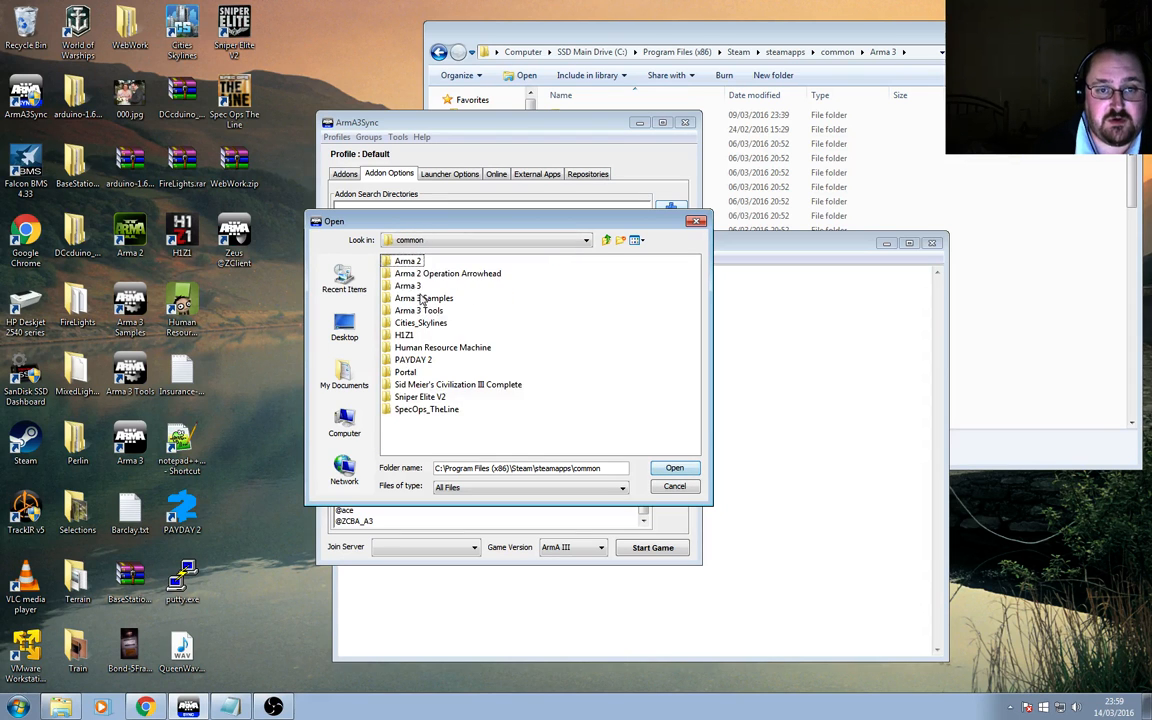
pyautogui.doubleClick(412, 287)
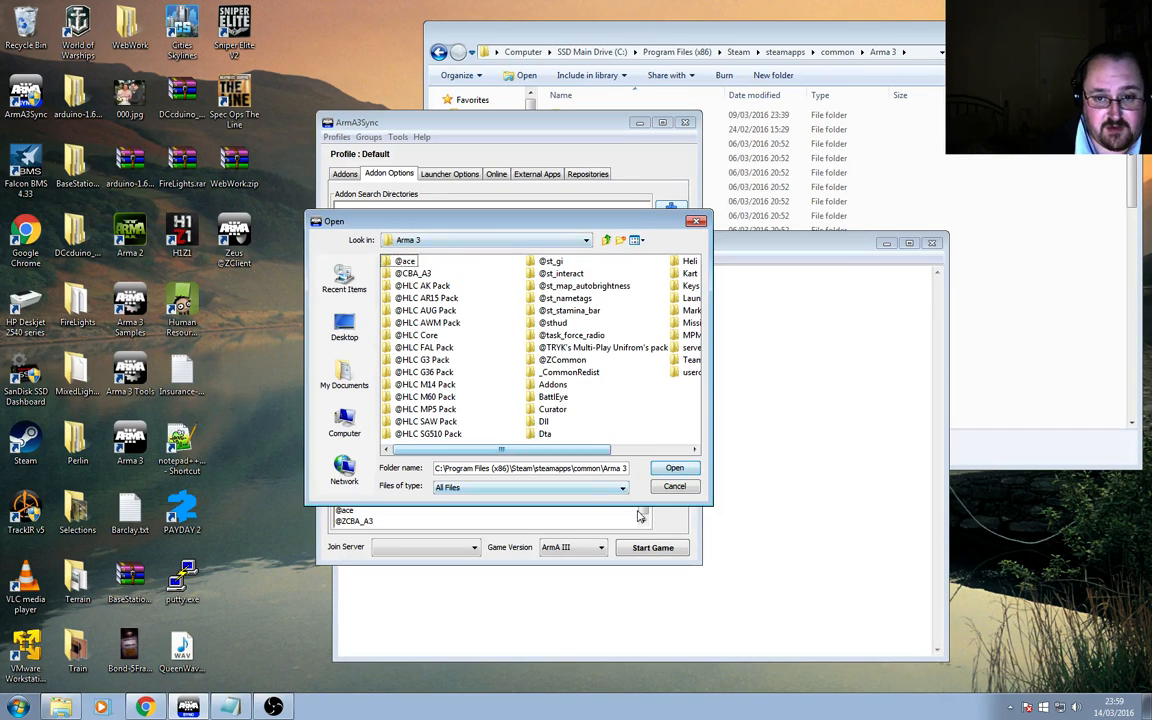
pyautogui.click(672, 470)
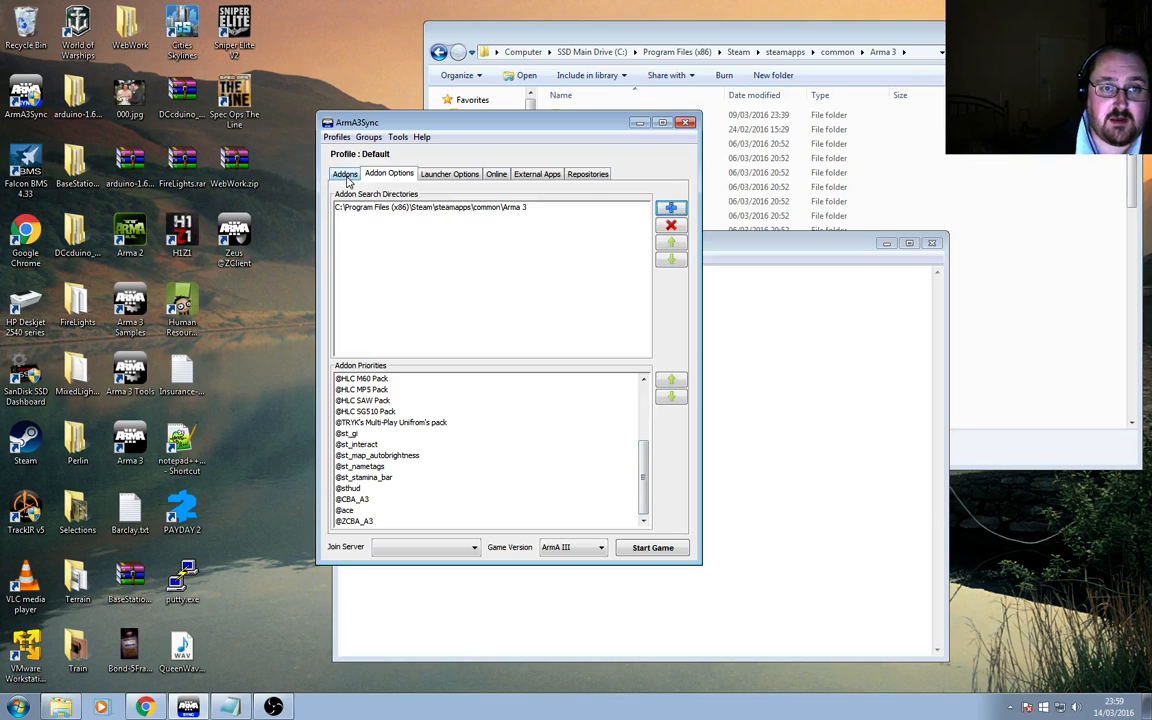
# Refresh the list of available addons.
pyautogui.click(358, 175)
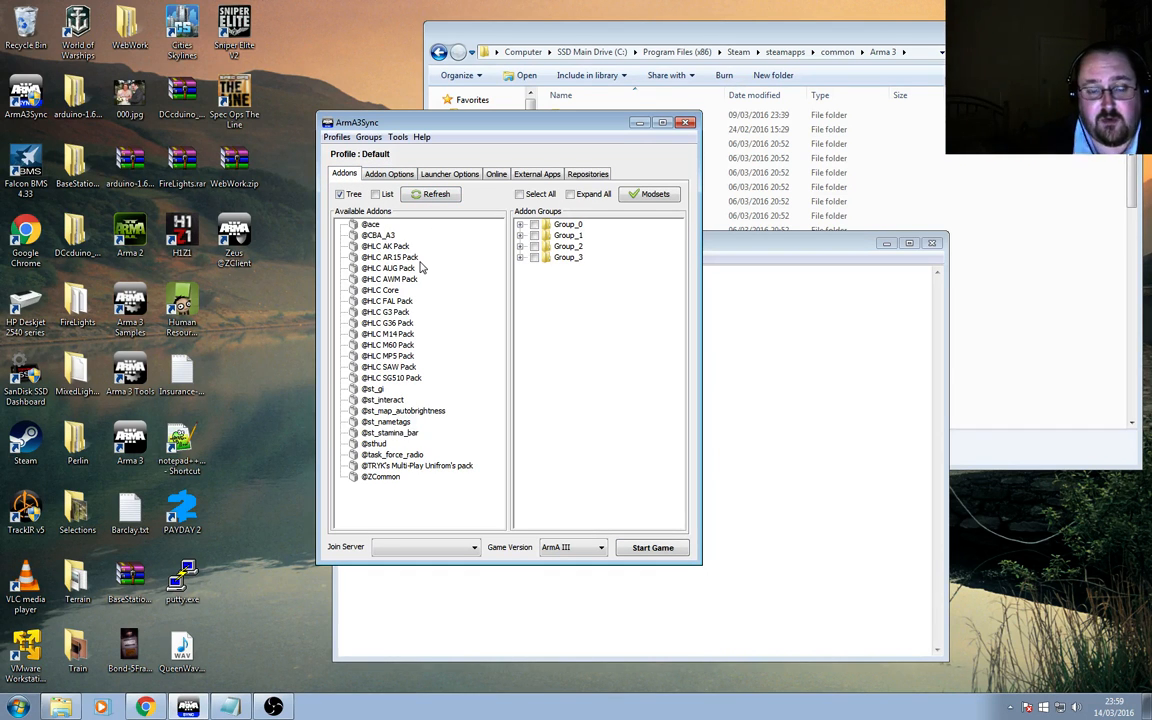
pyautogui.click(420, 193)
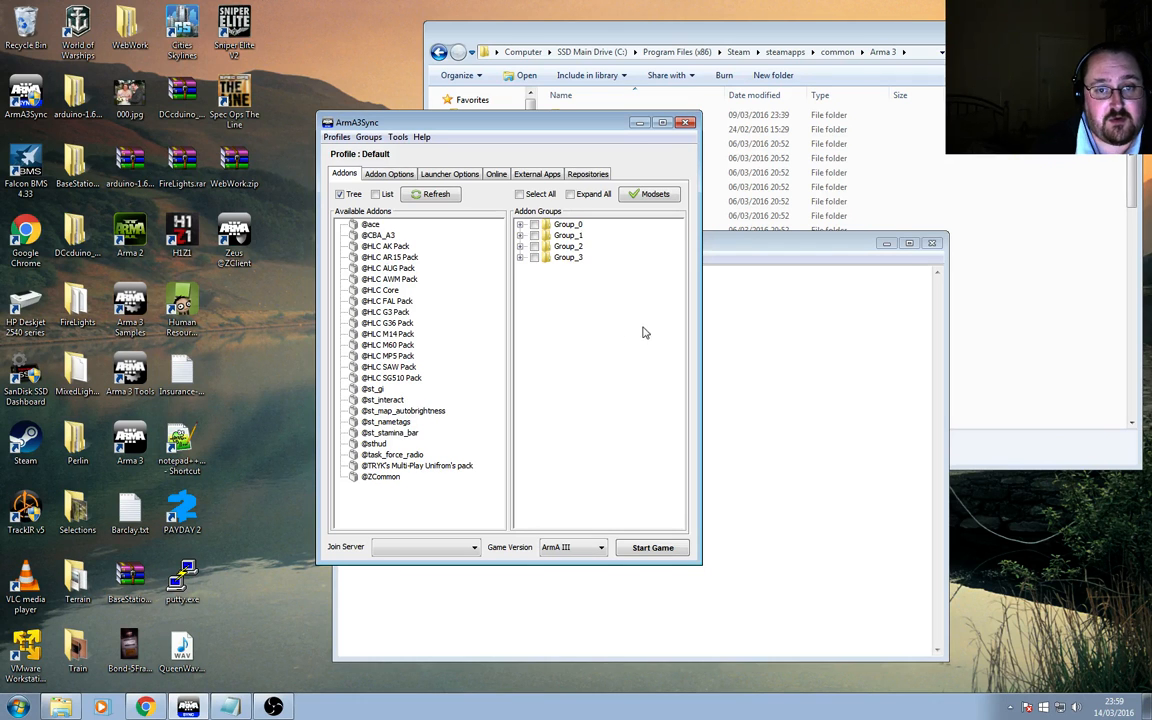
# Create a new addon group named VIDEO_GROUP.
pyautogui.rightClick(563, 339)
pyautogui.click(604, 346)
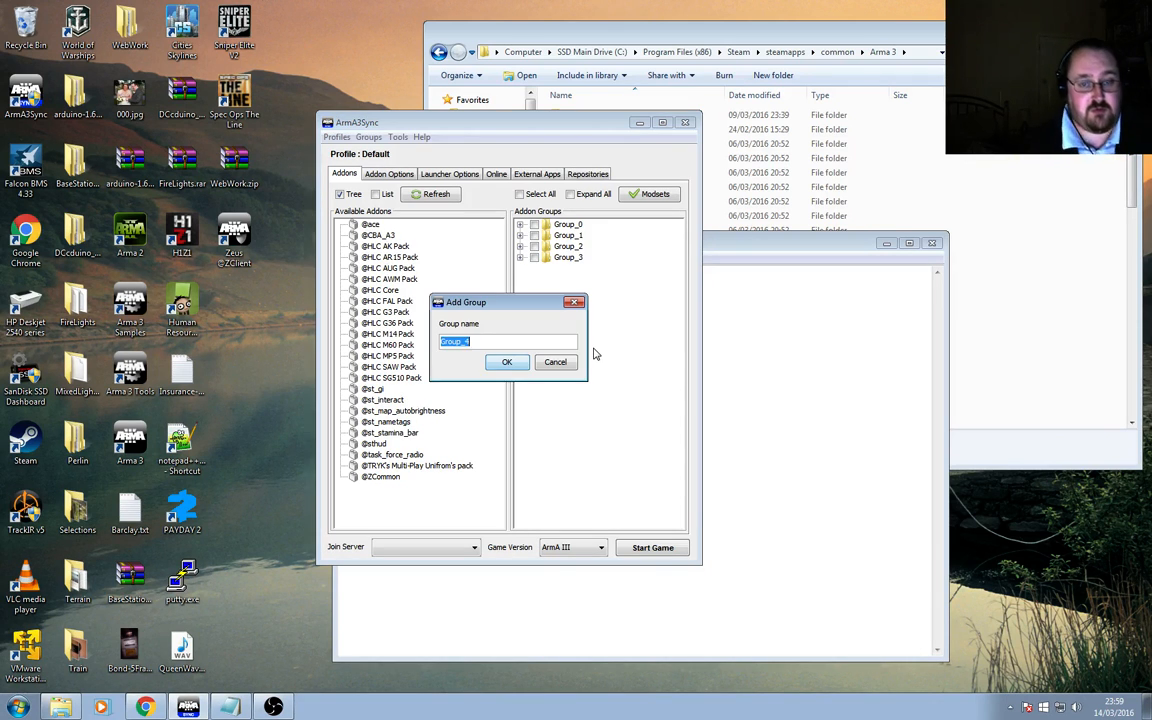
pyautogui.write('VIDEO_GROUP')
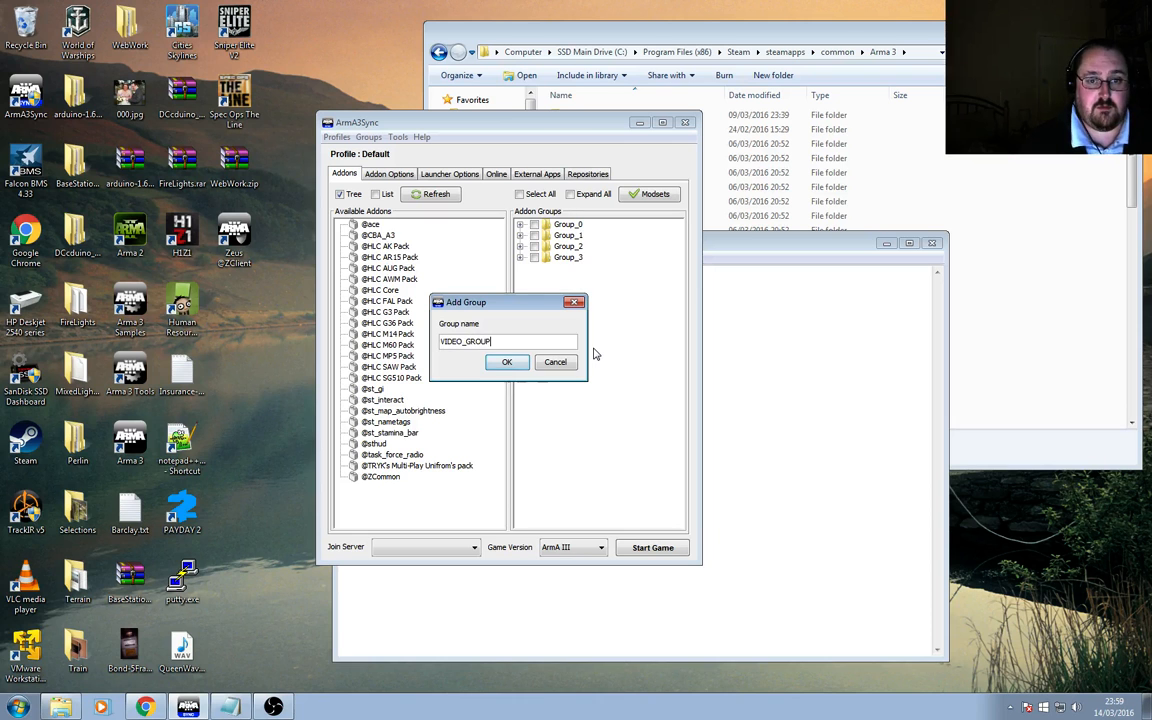
pyautogui.click(507, 363)
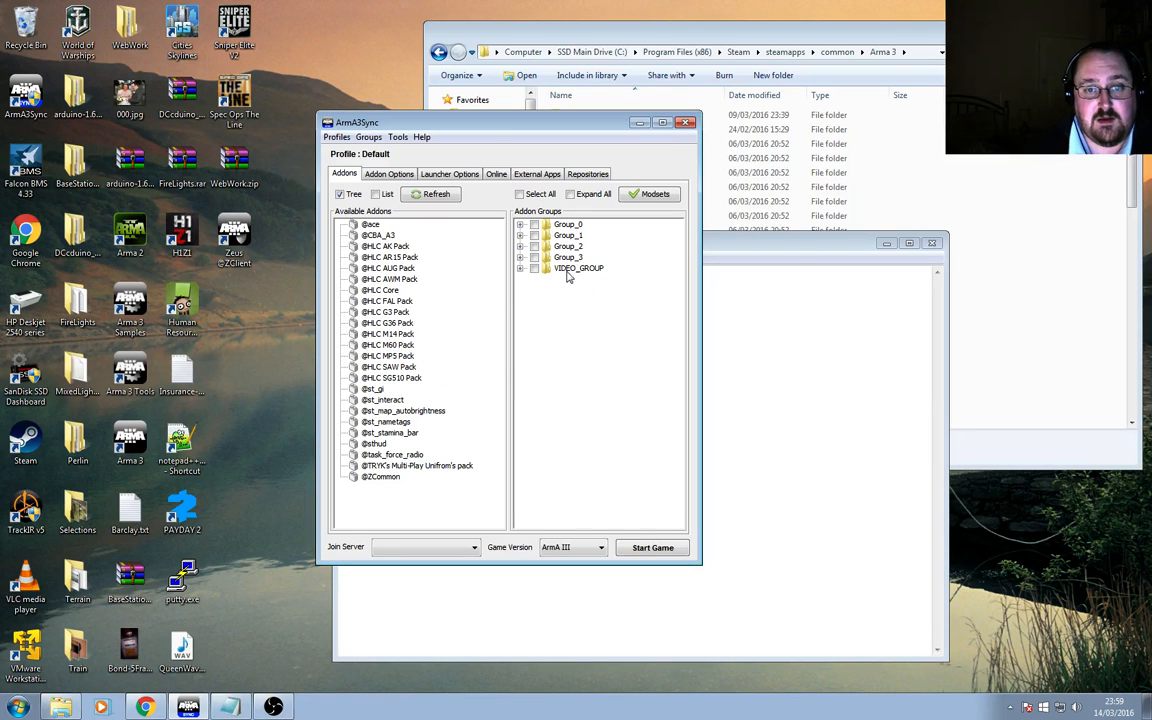
pyautogui.moveTo(370, 224); pyautogui.dragTo(570, 272)
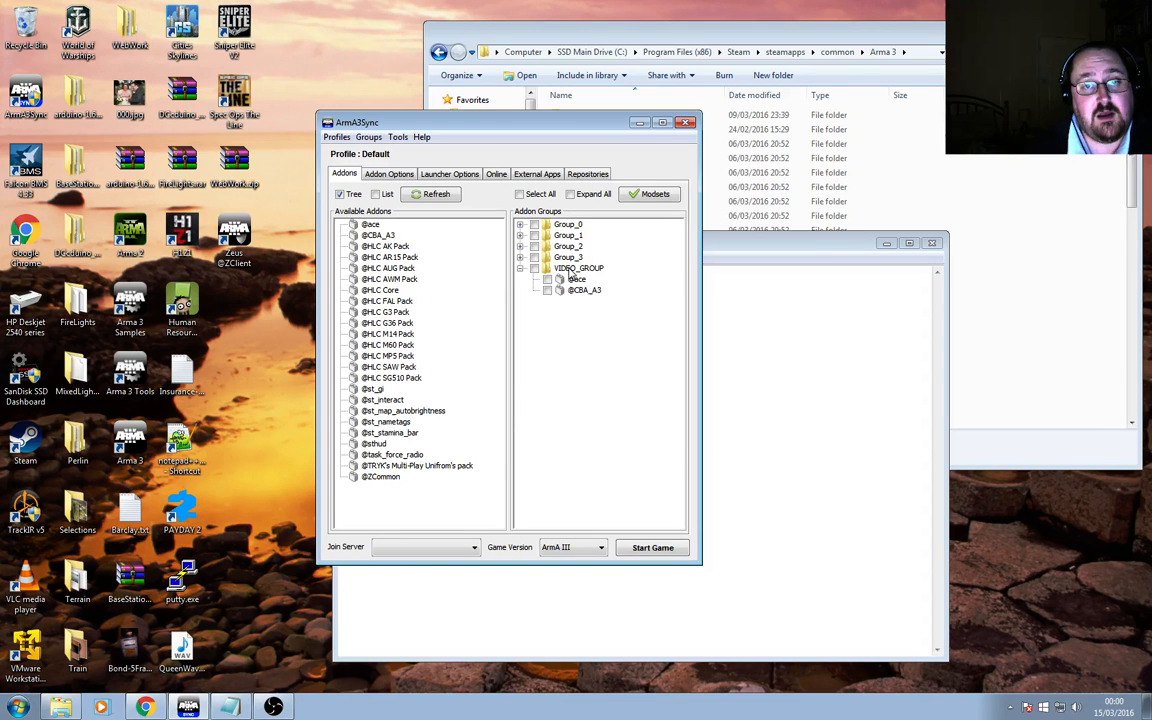
pyautogui.click(534, 268)
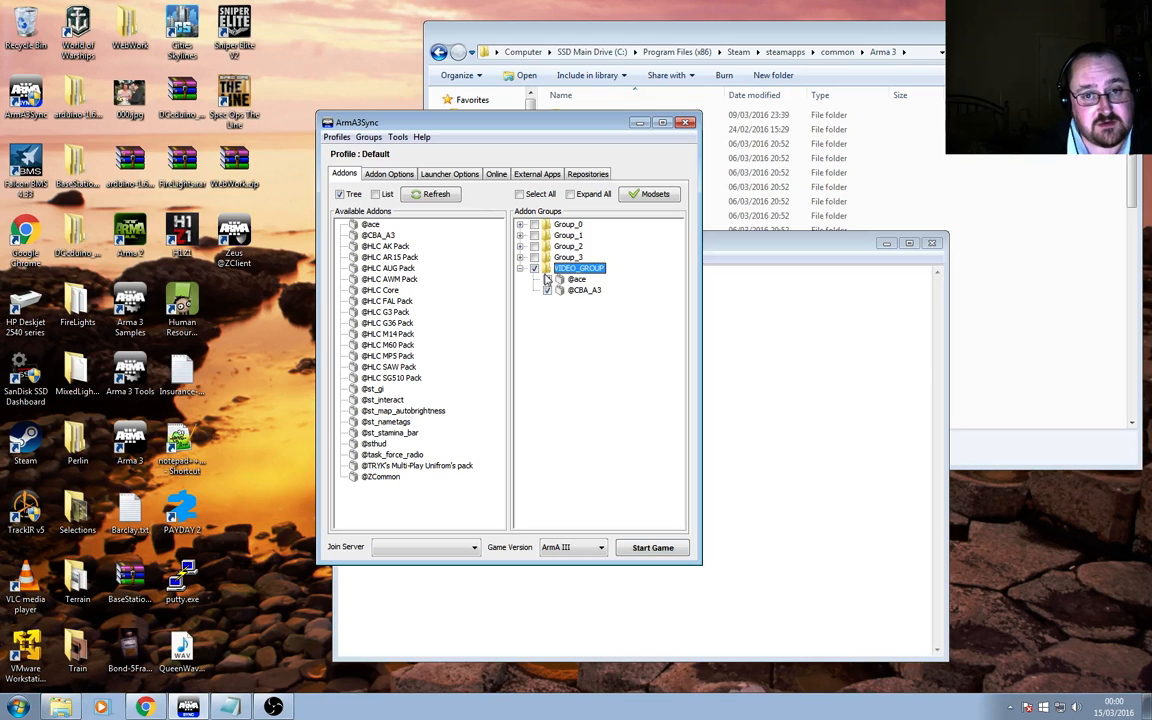
# Tick and untick Group_1 and VIDEO_GROUP to switch their addons on and off.
pyautogui.click(520, 236)
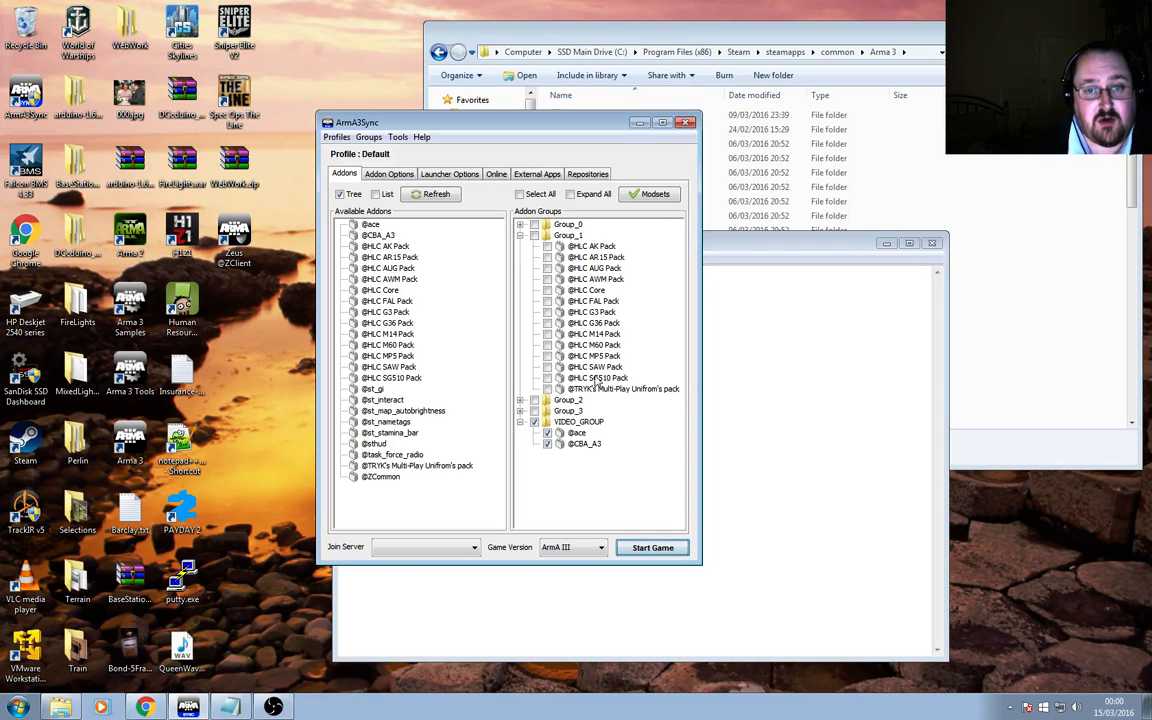
pyautogui.click(534, 421)
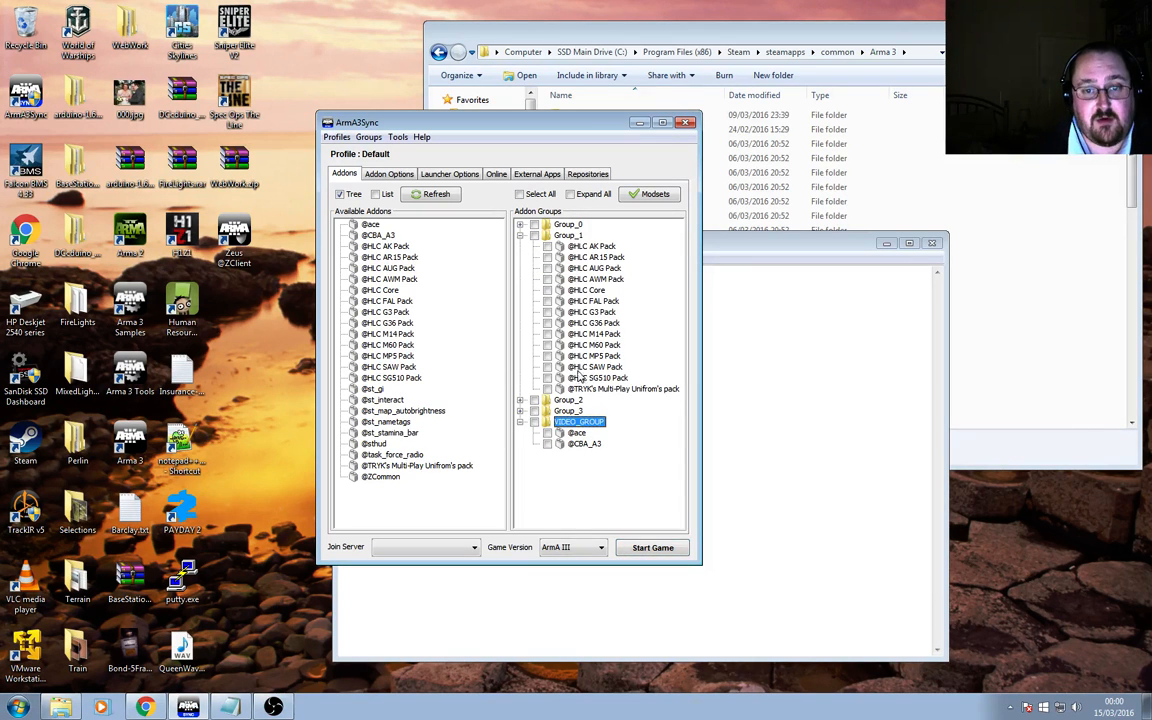
pyautogui.click(534, 235)
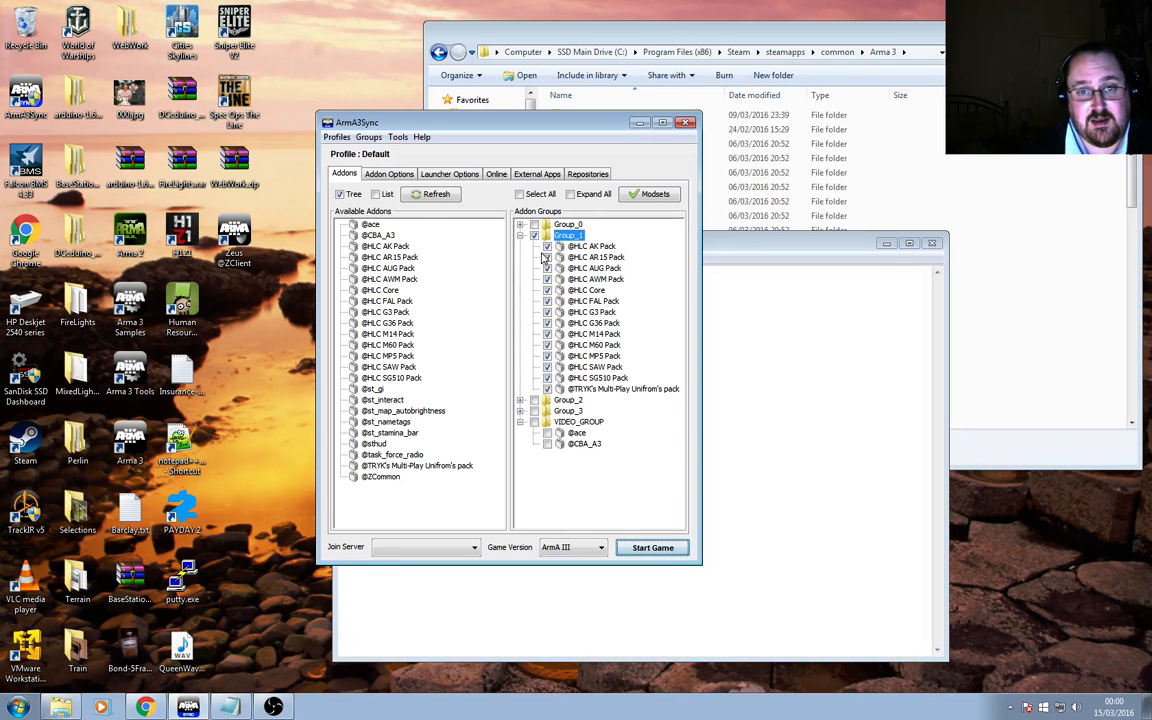
pyautogui.click(534, 421)
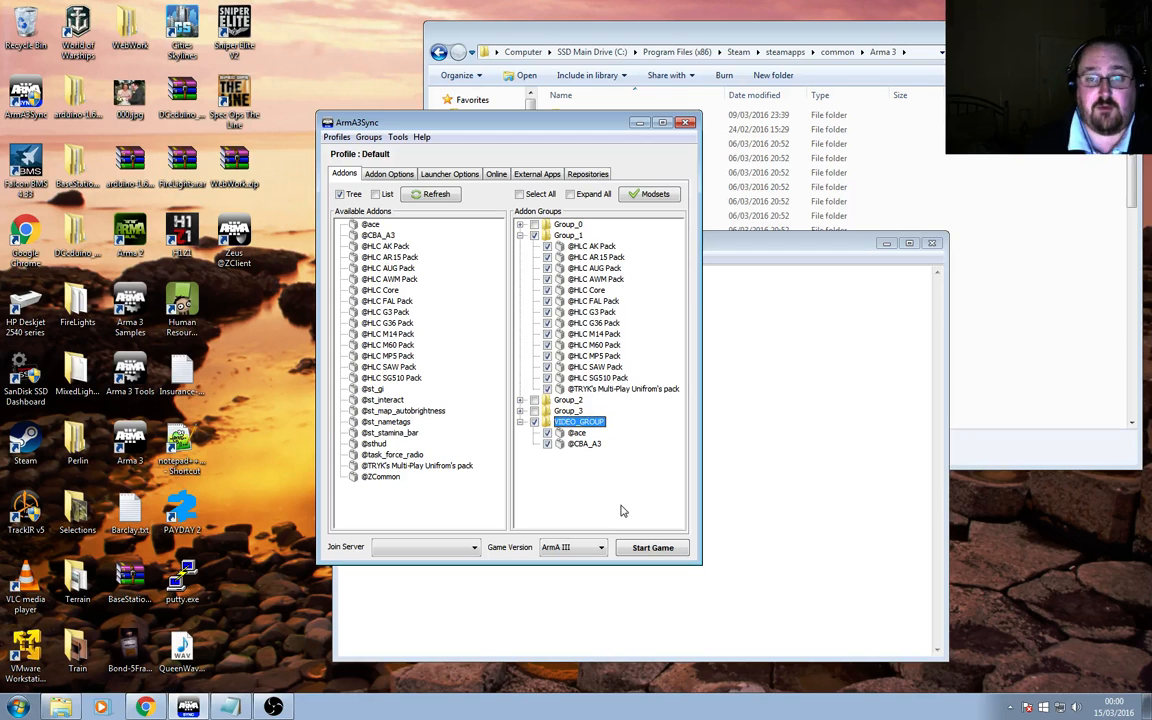
pyautogui.click(545, 225)
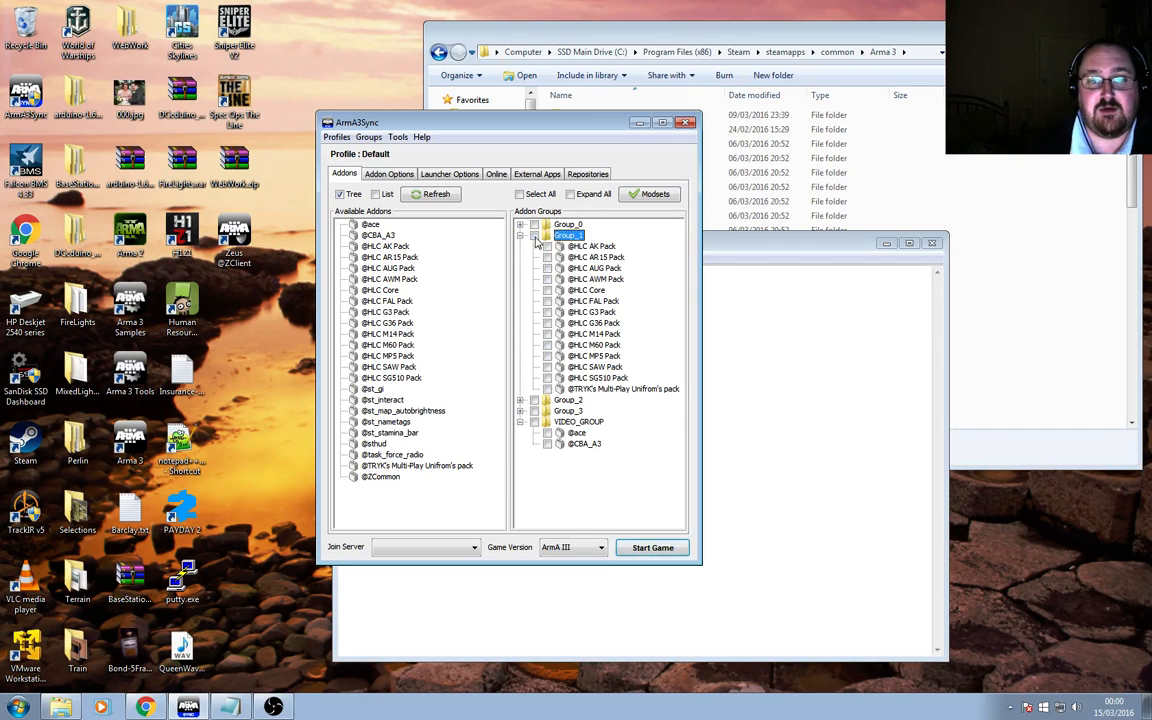
# Expand and collapse each addon group to review which addons it contains.
pyautogui.click(520, 224)
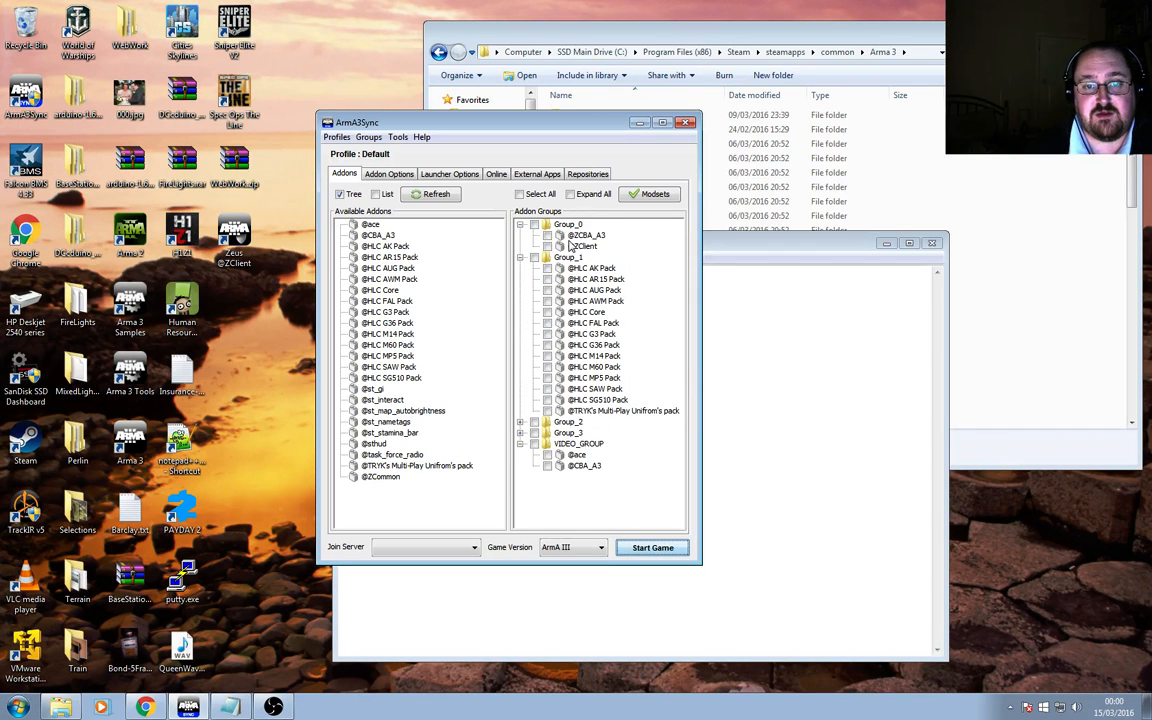
pyautogui.click(520, 224)
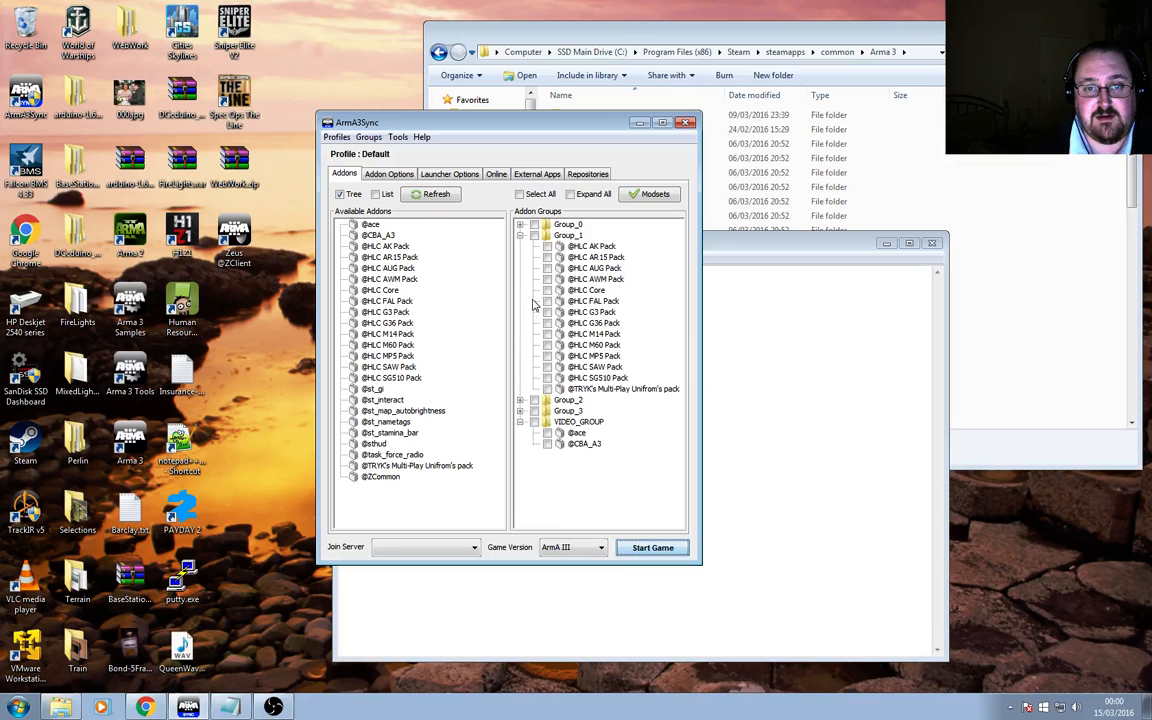
pyautogui.click(520, 400)
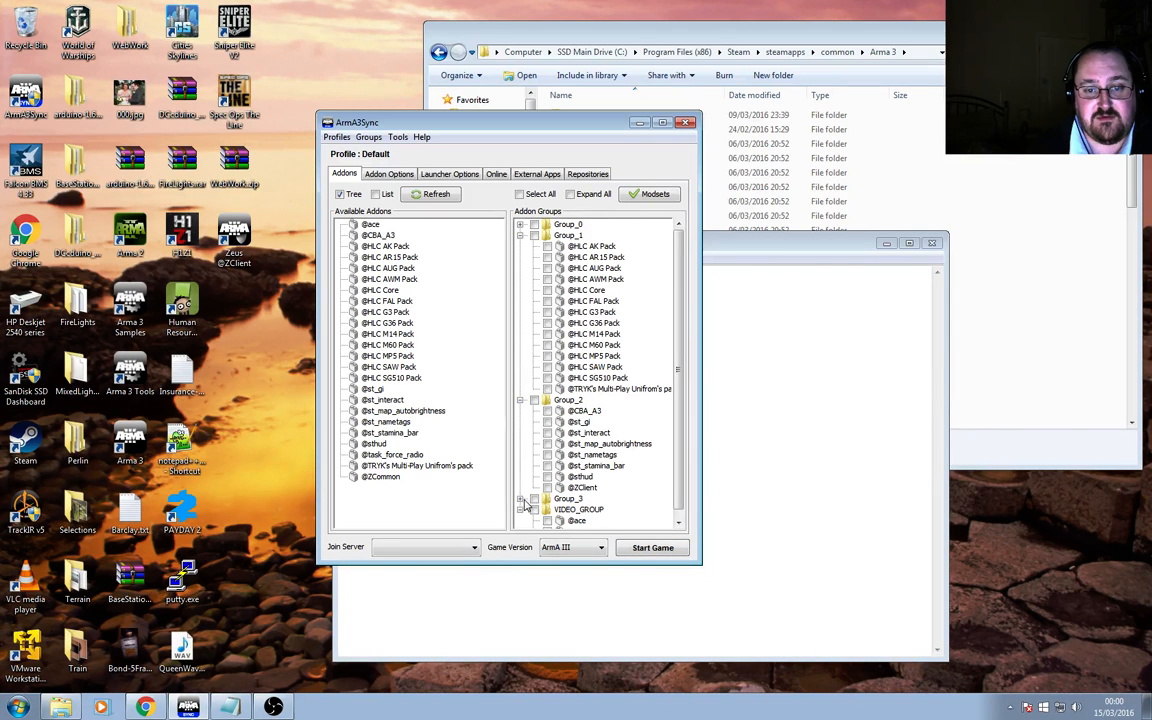
pyautogui.doubleClick(577, 497)
pyautogui.scroll(-1, 577, 497)
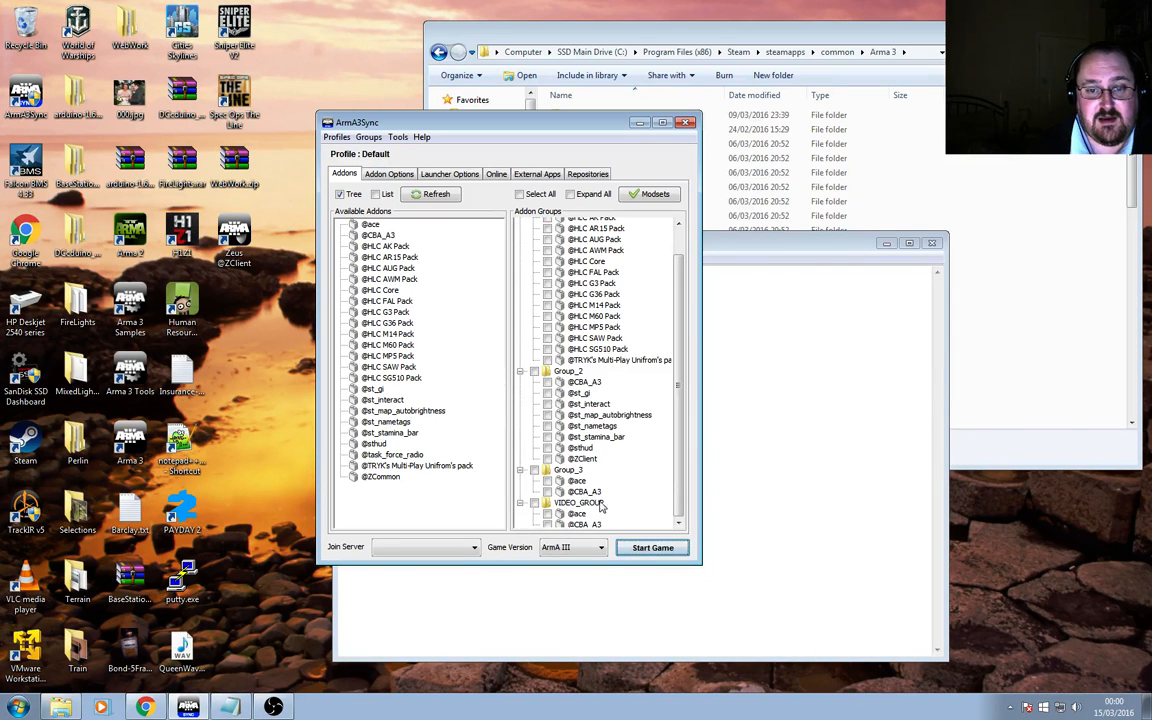
pyautogui.click(521, 503)
pyautogui.click(520, 491)
pyautogui.click(520, 400)
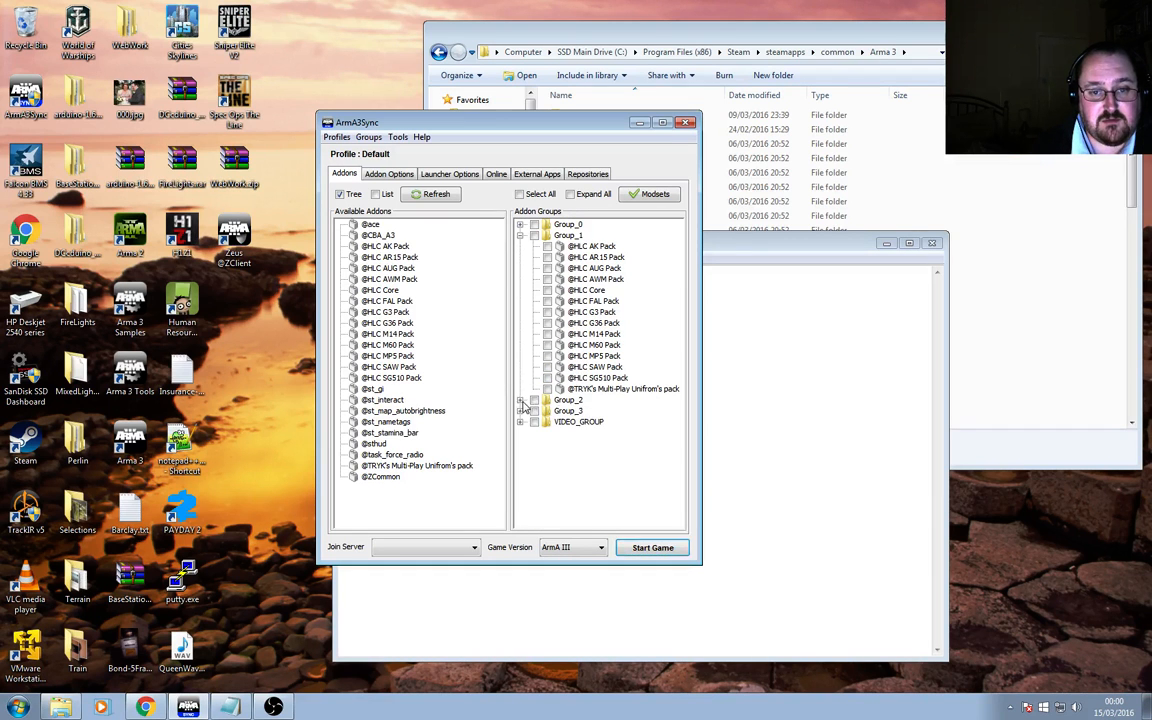
pyautogui.click(520, 235)
# Remove the VIDEO_GROUP addon group.
pyautogui.click(567, 270)
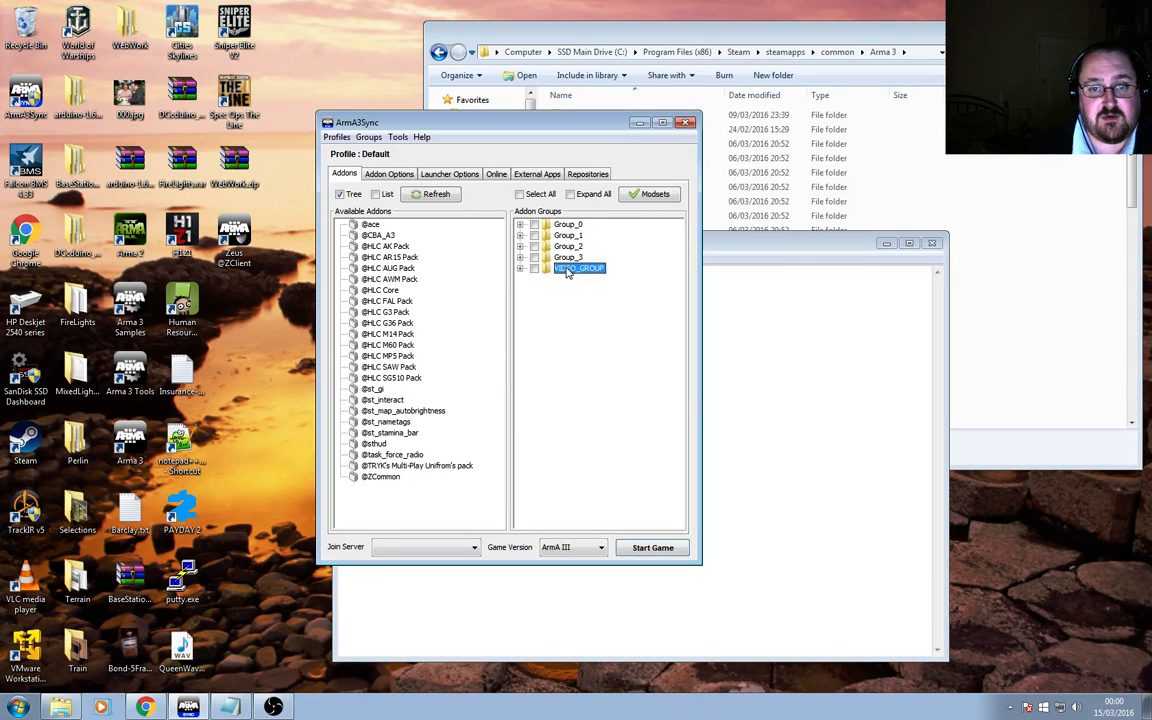
pyautogui.rightClick(567, 271)
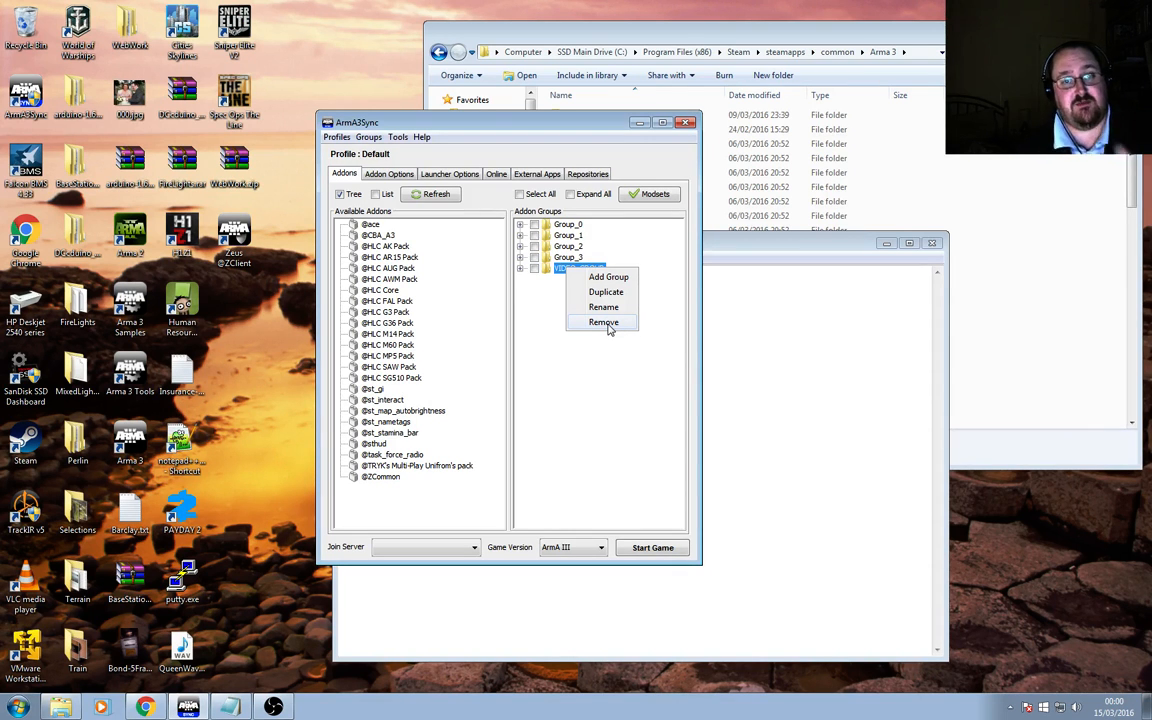
pyautogui.click(606, 324)
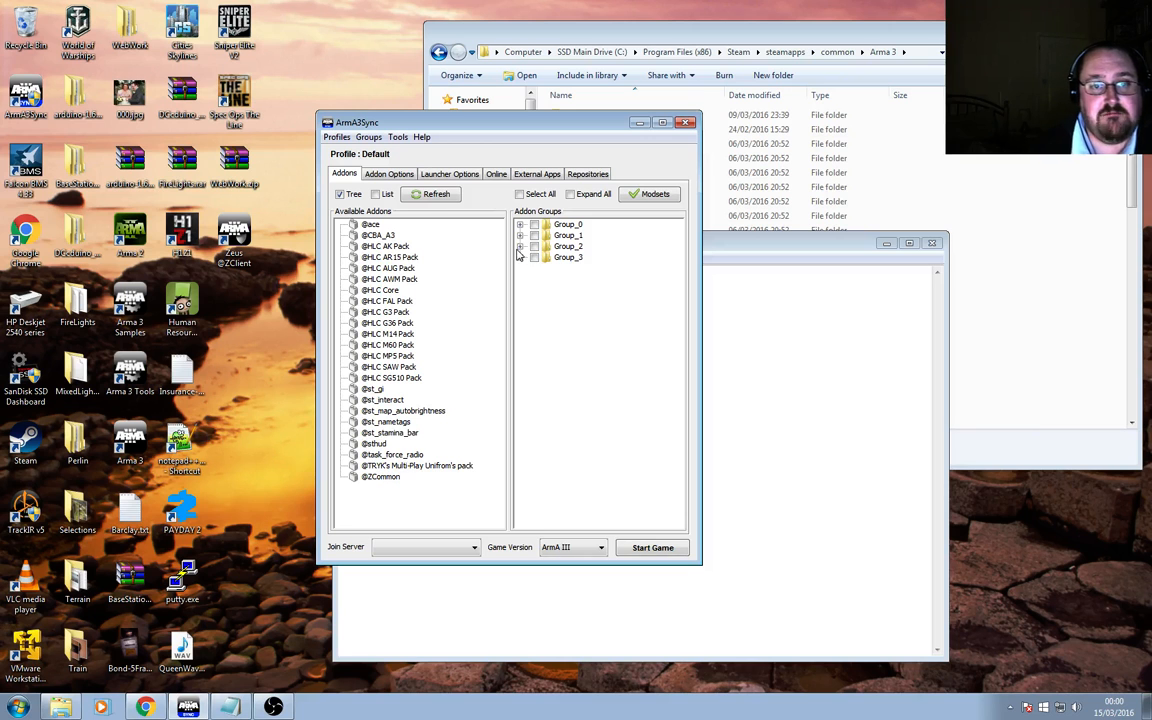
# Switch back and forth between the Addons and Addon Options tabs.
pyautogui.click(389, 176)
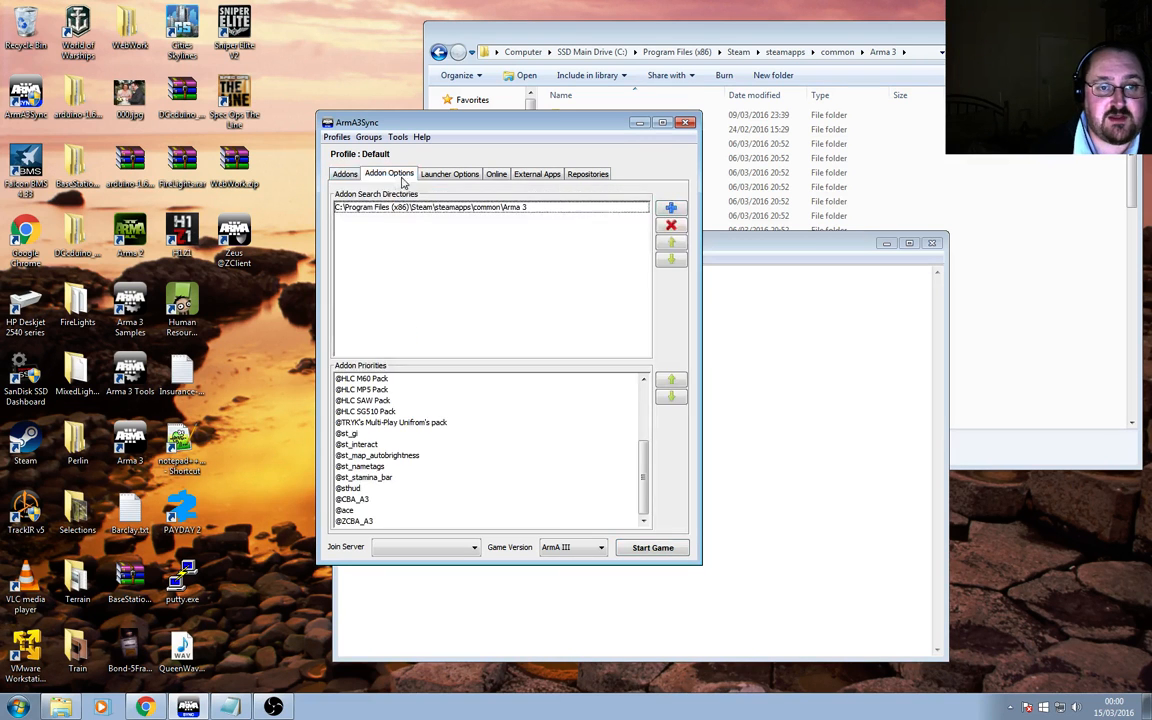
pyautogui.click(346, 174)
pyautogui.click(380, 175)
pyautogui.click(346, 174)
pyautogui.click(373, 176)
pyautogui.click(346, 174)
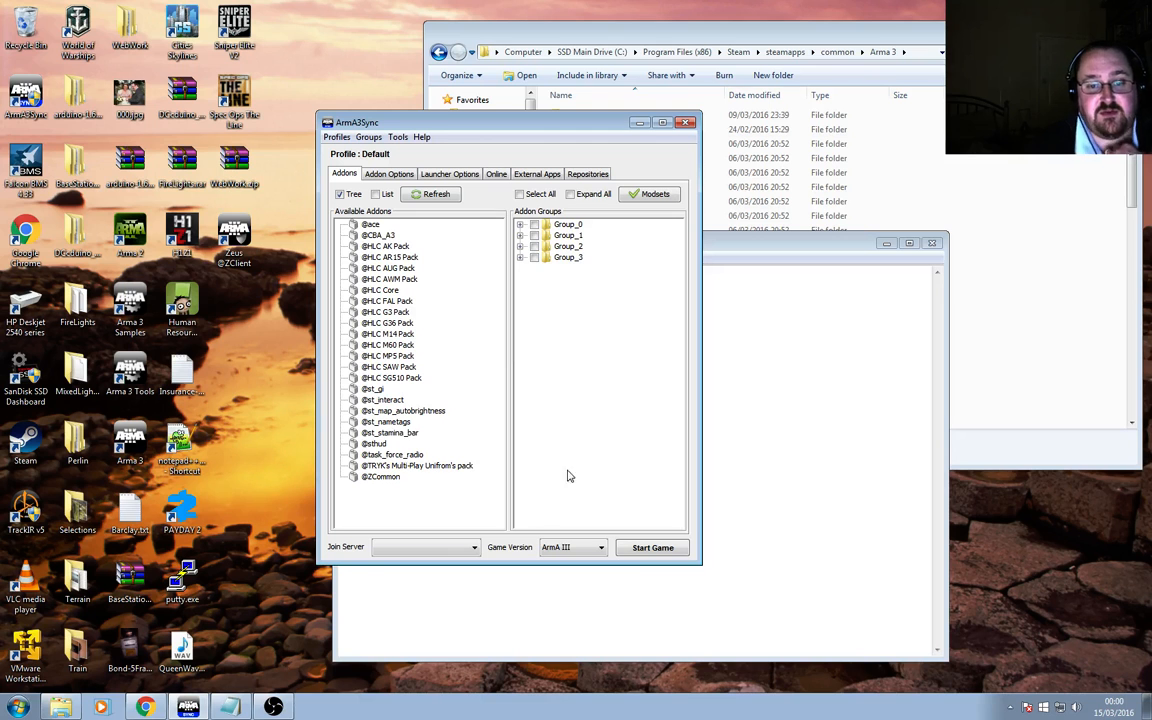
pyautogui.click(368, 172)
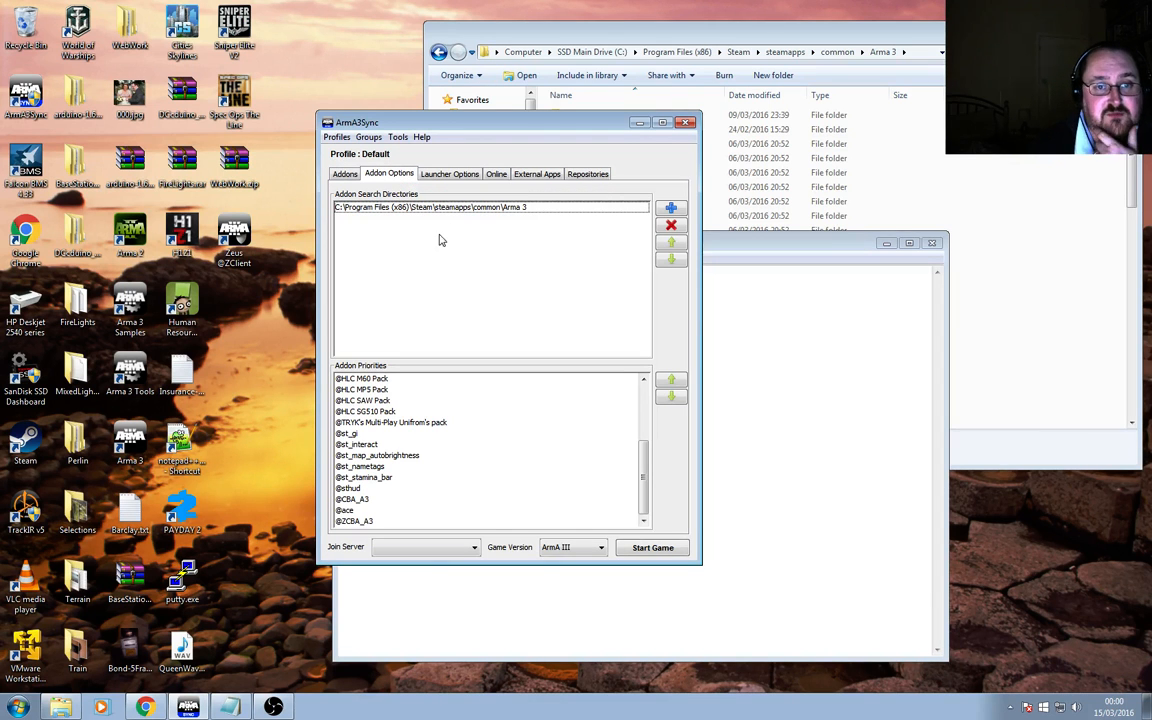
pyautogui.click(384, 445)
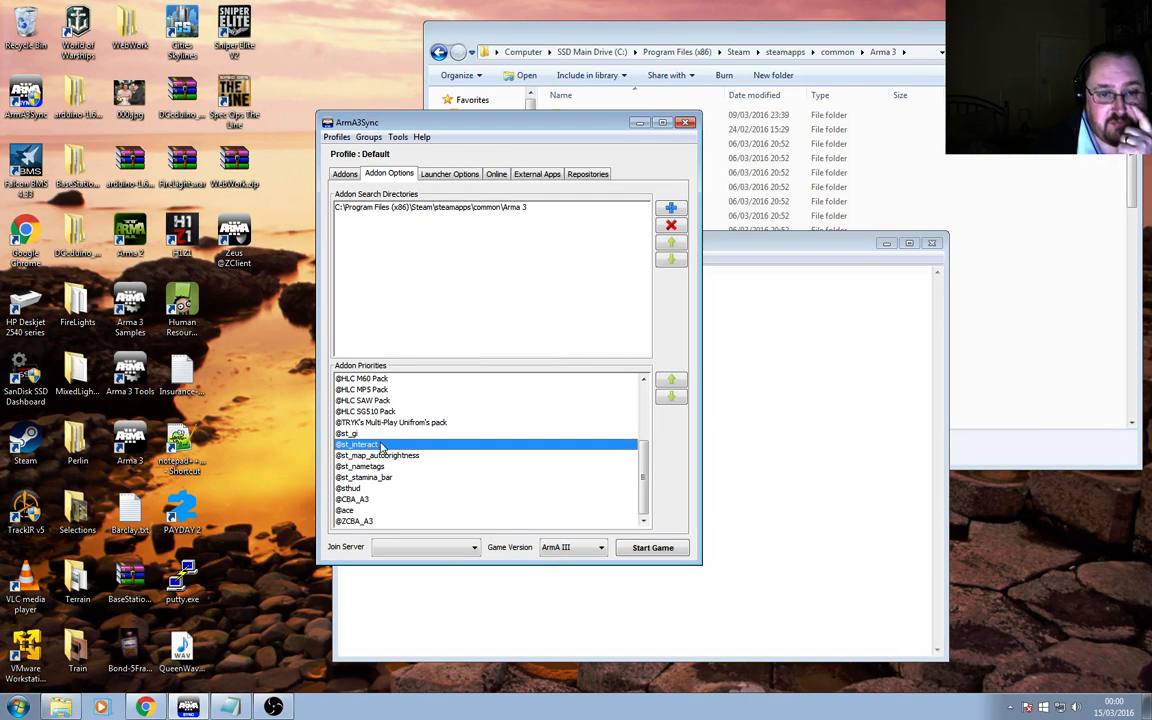
pyautogui.click(360, 521)
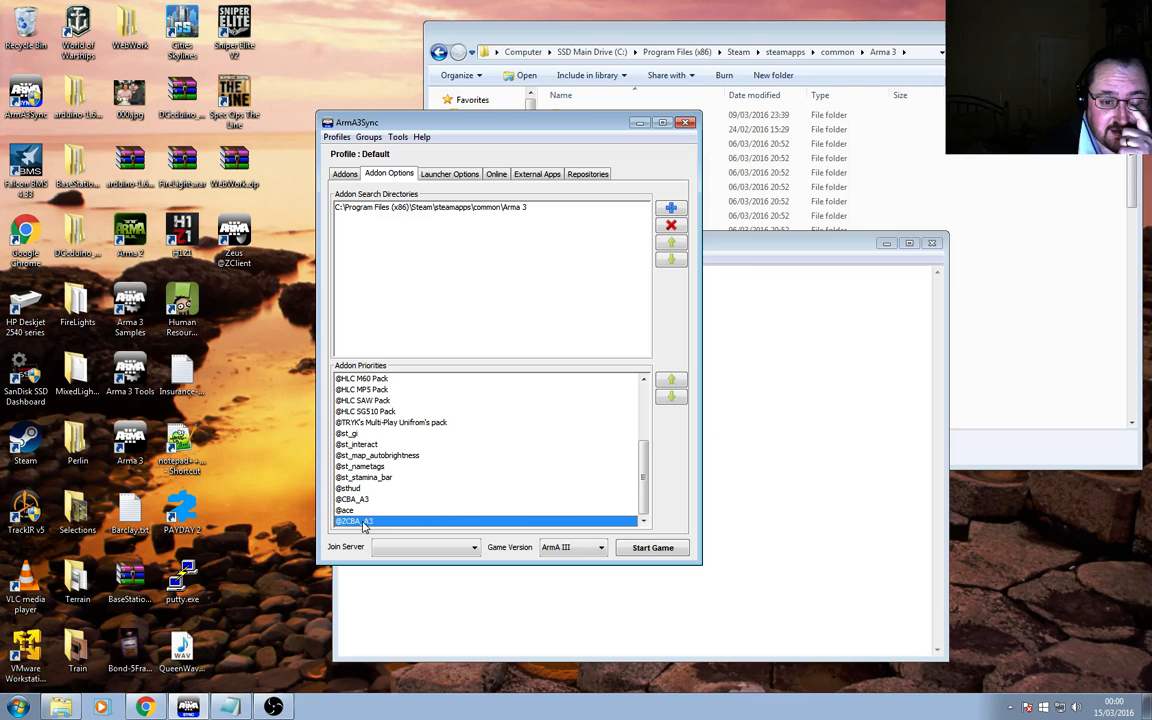
pyautogui.click(672, 382)
pyautogui.click(671, 381)
pyautogui.click(671, 381)
pyautogui.click(671, 381)
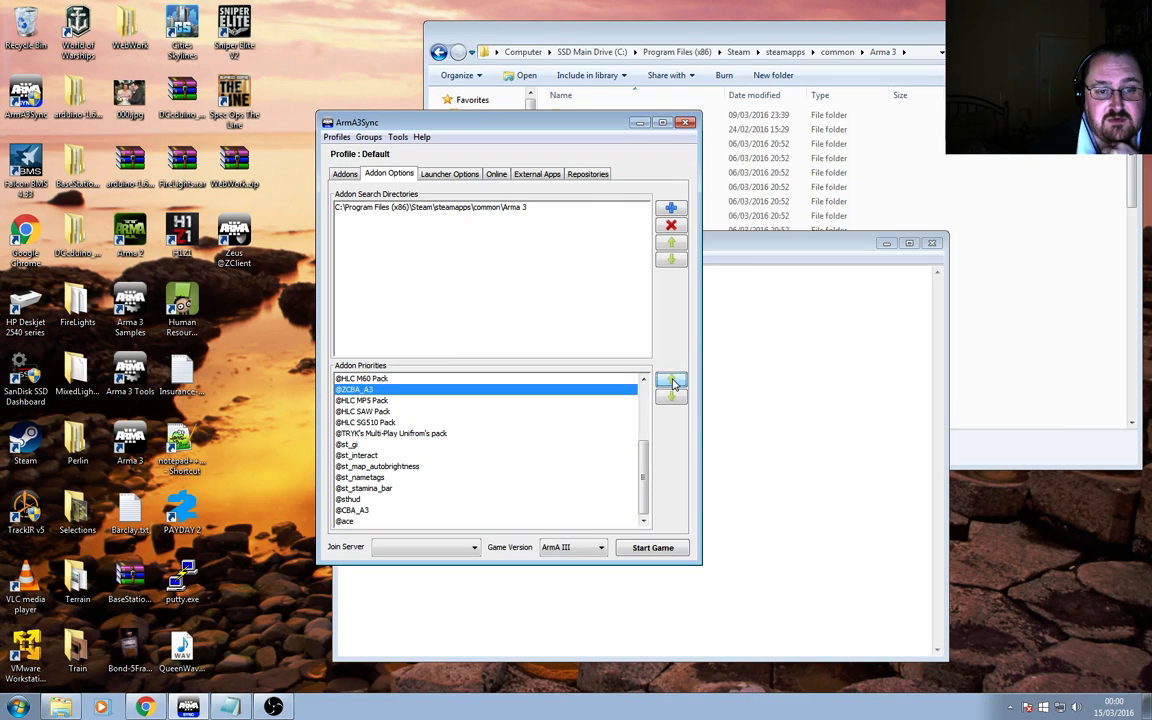
pyautogui.click(671, 381)
pyautogui.scroll(5, 409, 465)
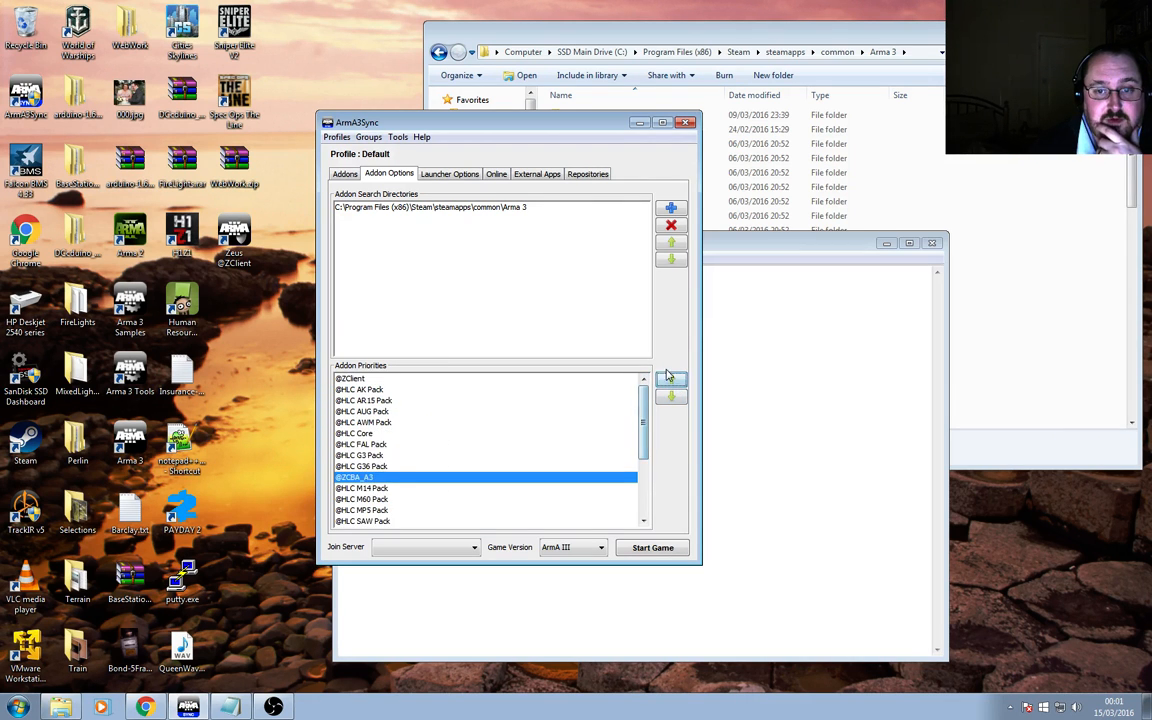
pyautogui.click(671, 381)
pyautogui.click(671, 381)
pyautogui.click(671, 381)
pyautogui.click(671, 381)
pyautogui.click(671, 381)
pyautogui.click(671, 381)
pyautogui.click(671, 381)
pyautogui.click(671, 381)
pyautogui.click(671, 381)
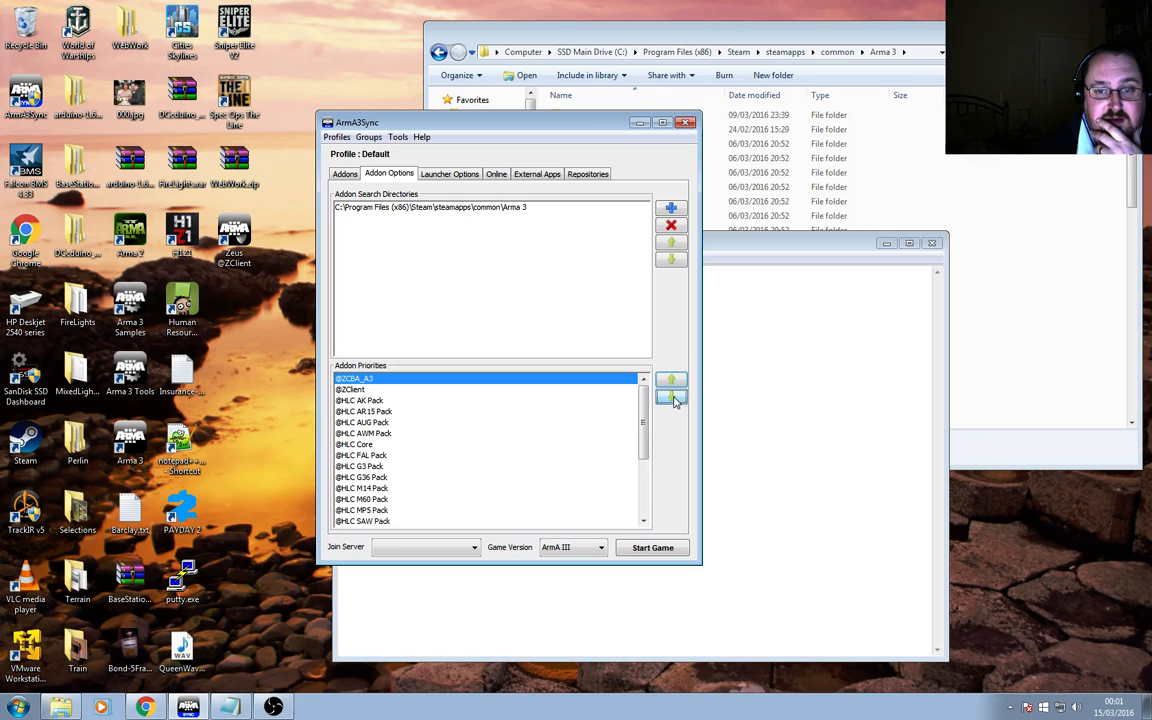
pyautogui.click(671, 397)
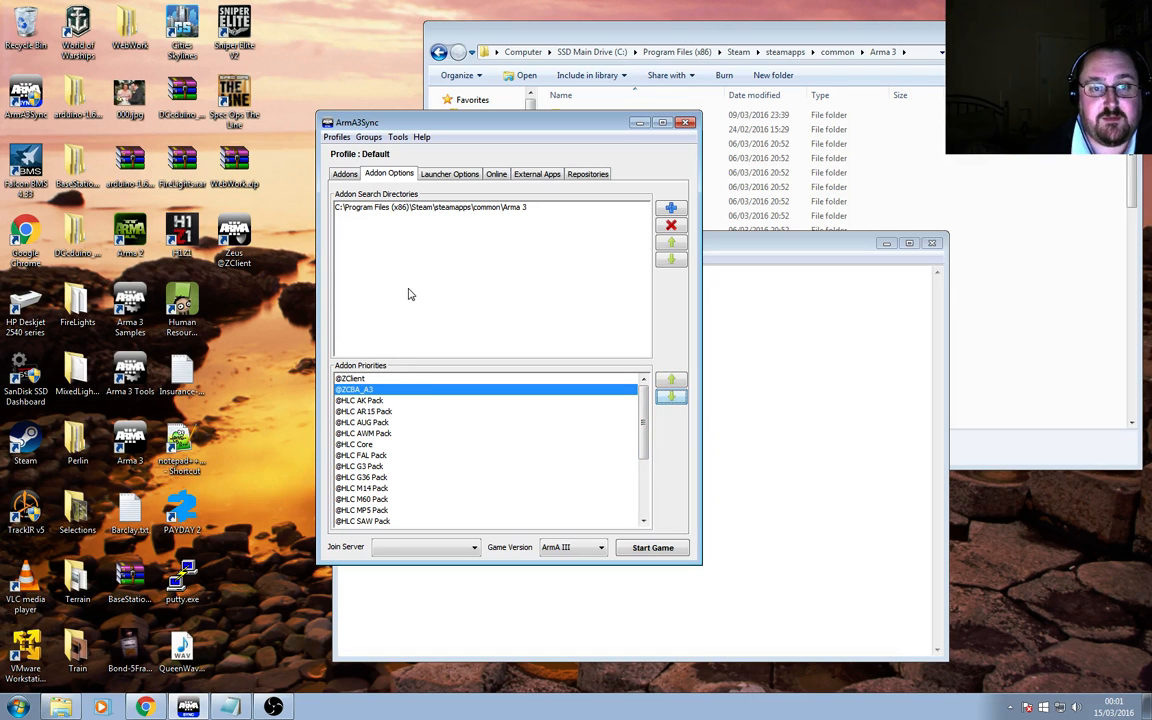
# Re-enable the Max Memory performance option in the launcher options and set it to 2047.
pyautogui.click(447, 174)
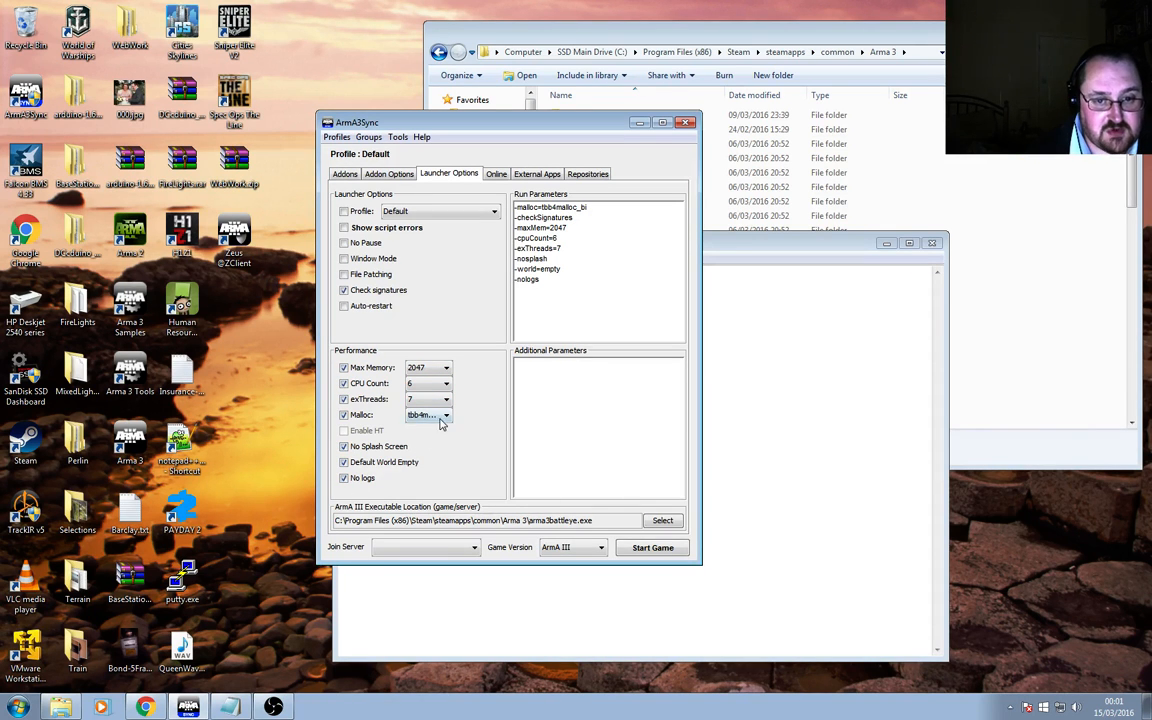
pyautogui.click(346, 369)
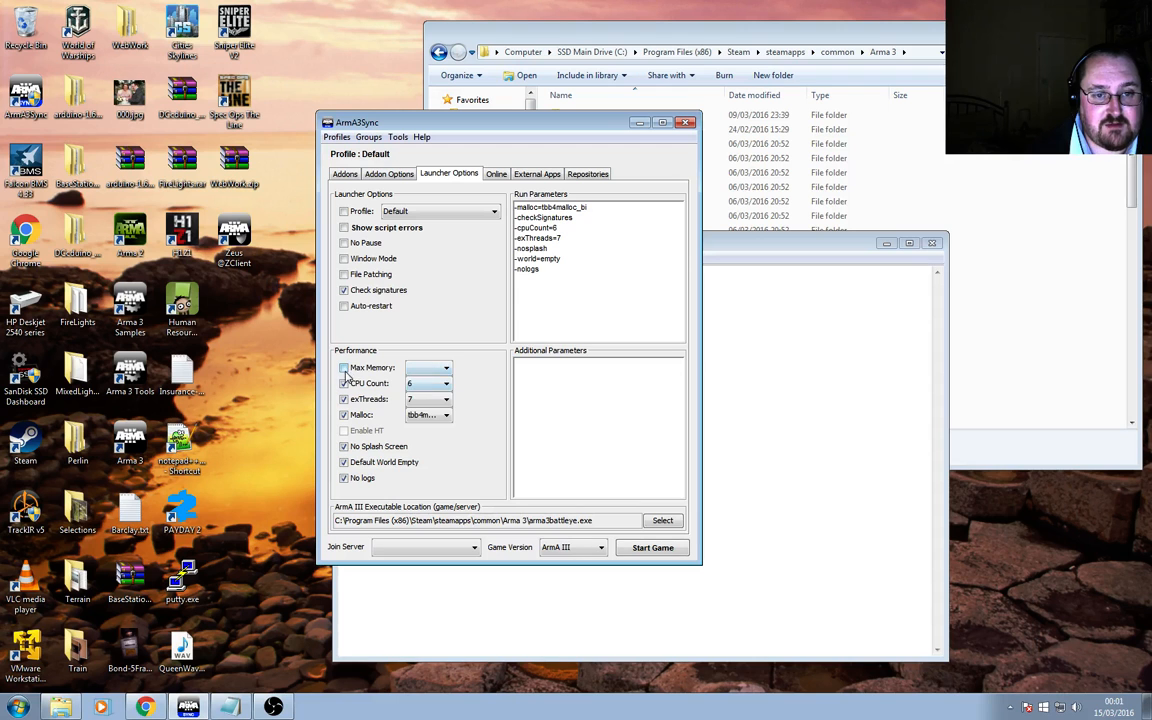
pyautogui.click(346, 369)
pyautogui.click(443, 371)
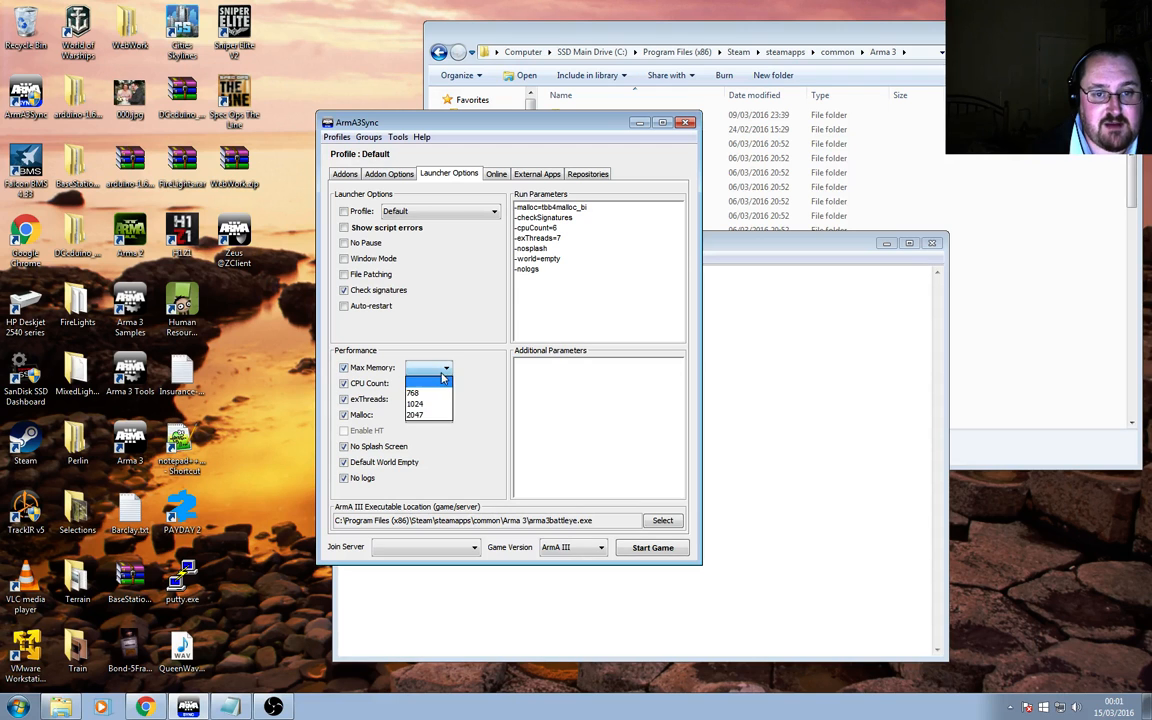
pyautogui.click(432, 416)
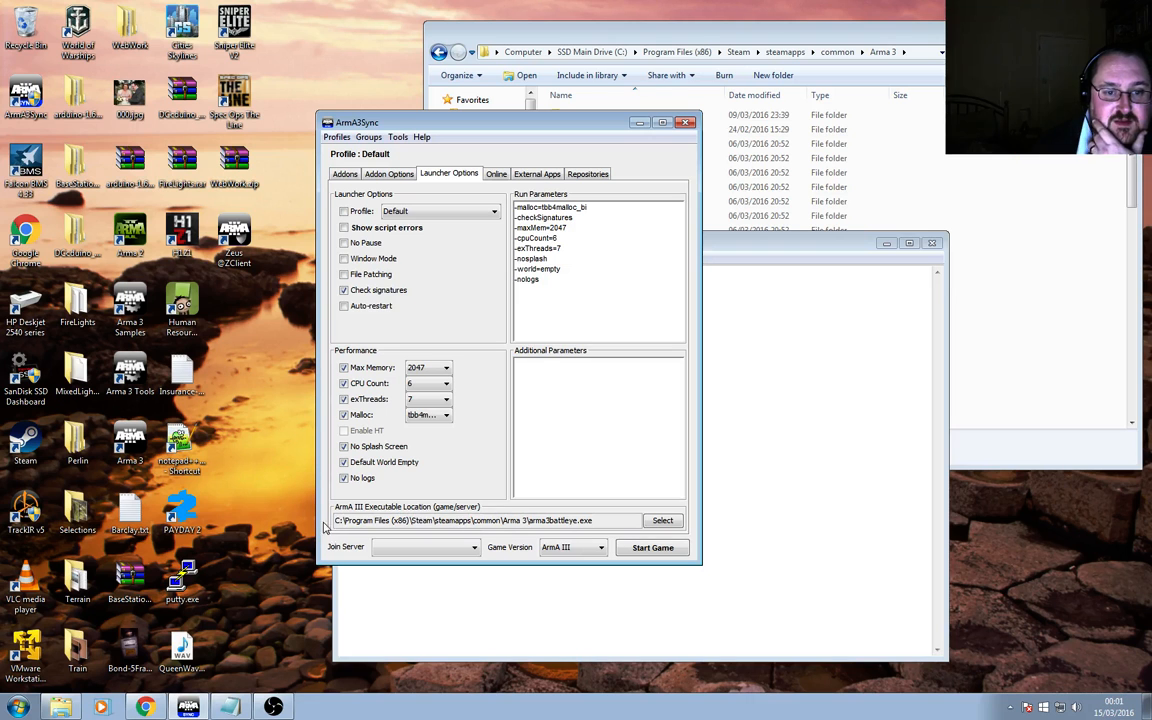
# Select arma3battleye.exe in the Arma 3 folder as the Arma III executable location.
pyautogui.click(660, 525)
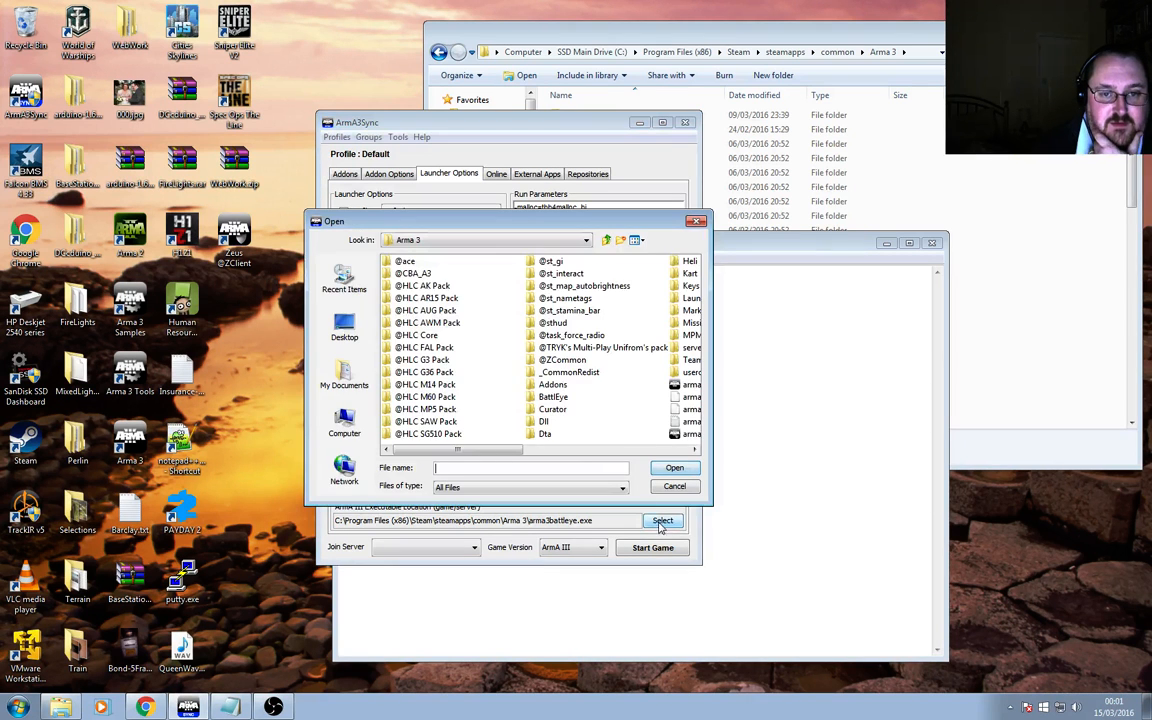
pyautogui.click(609, 457)
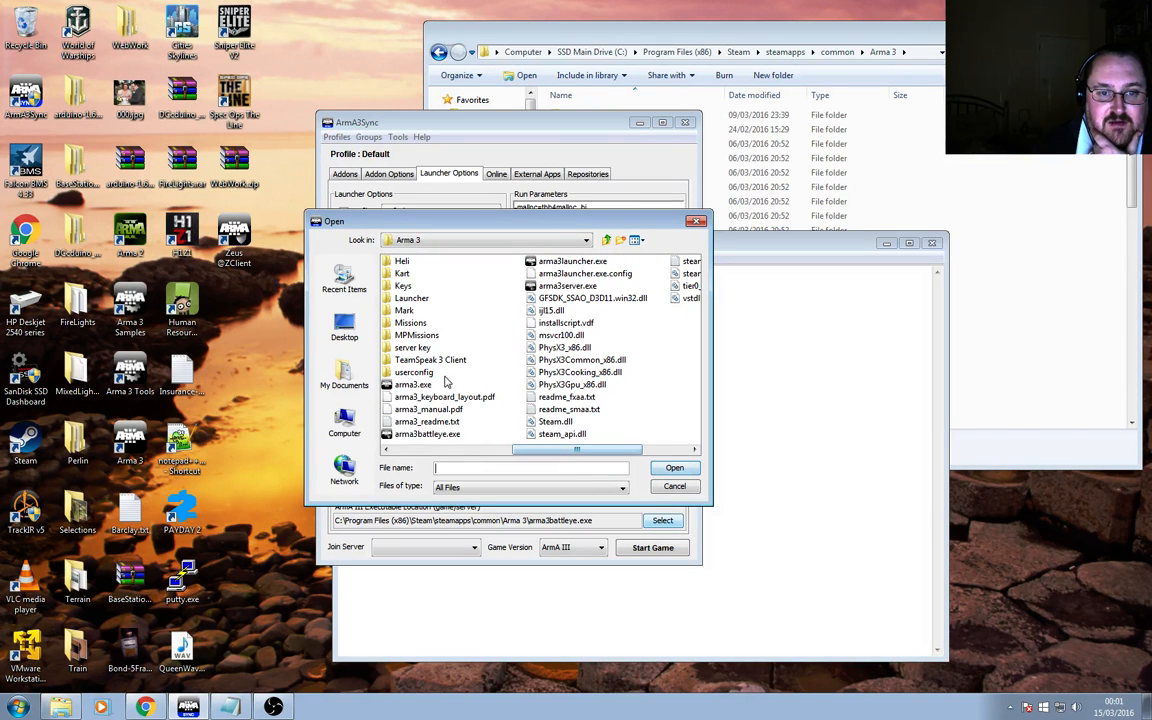
pyautogui.click(432, 435)
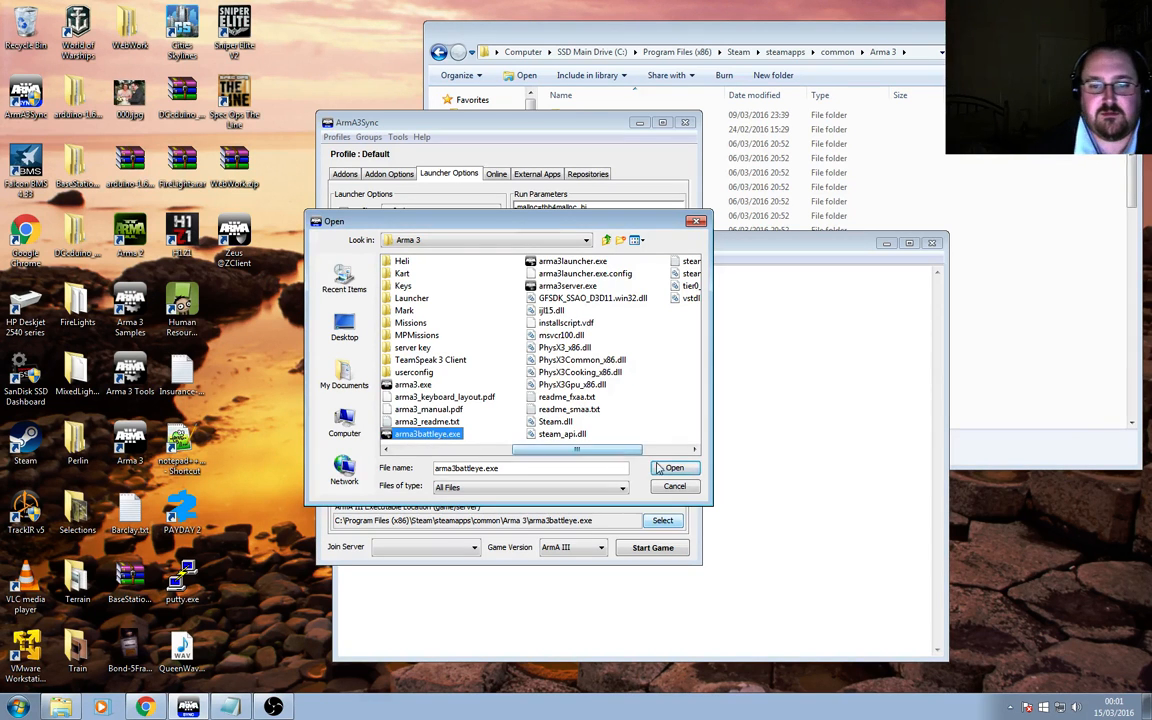
pyautogui.press('Return')
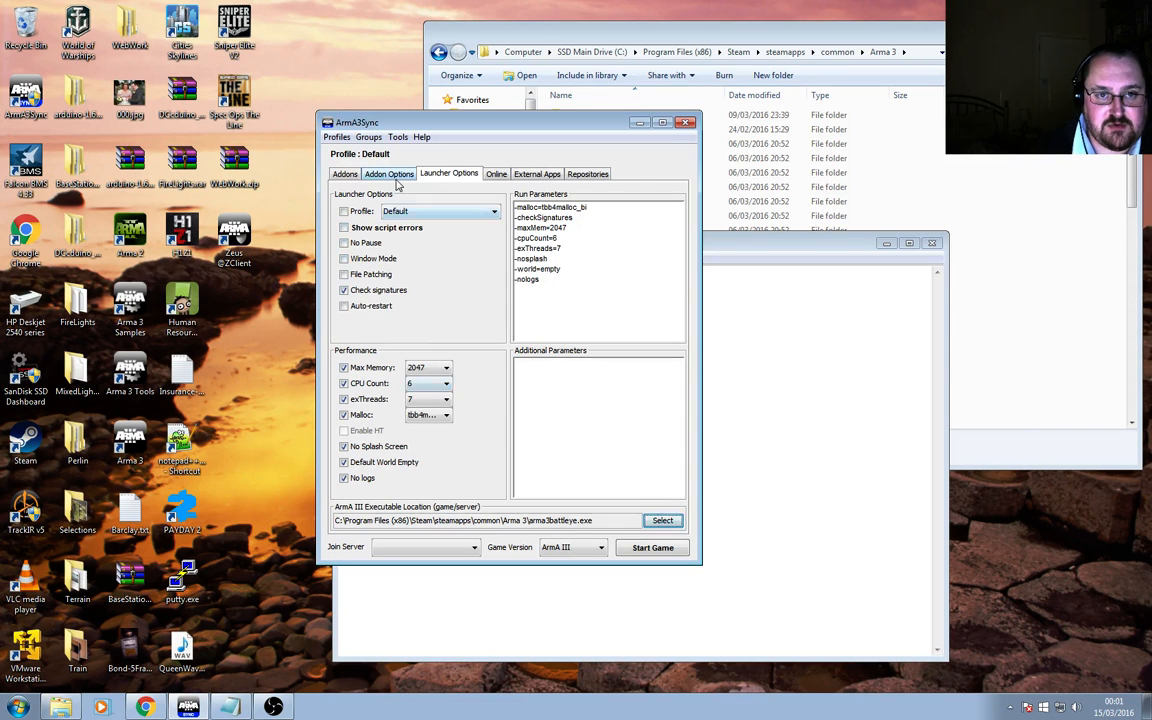
# Look through the Addons, Addon Options, Launcher Options, Online, External Apps and Repositories tabs and the Join Server list.
pyautogui.click(344, 174)
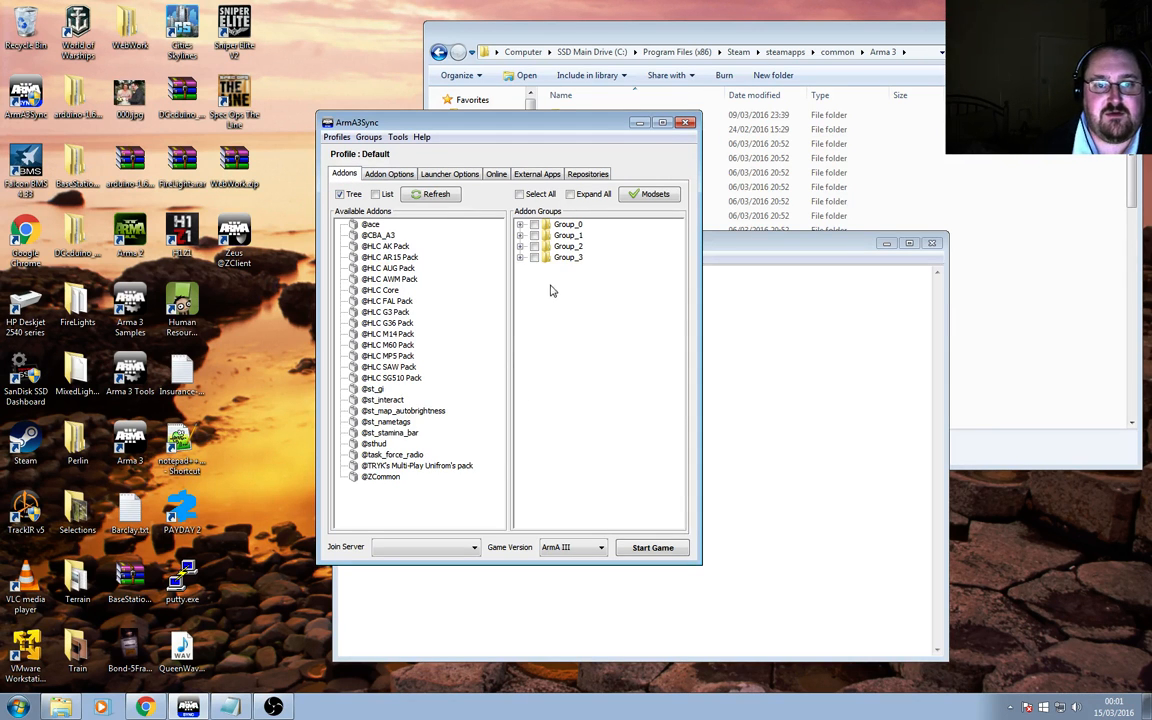
pyautogui.click(388, 174)
pyautogui.click(440, 174)
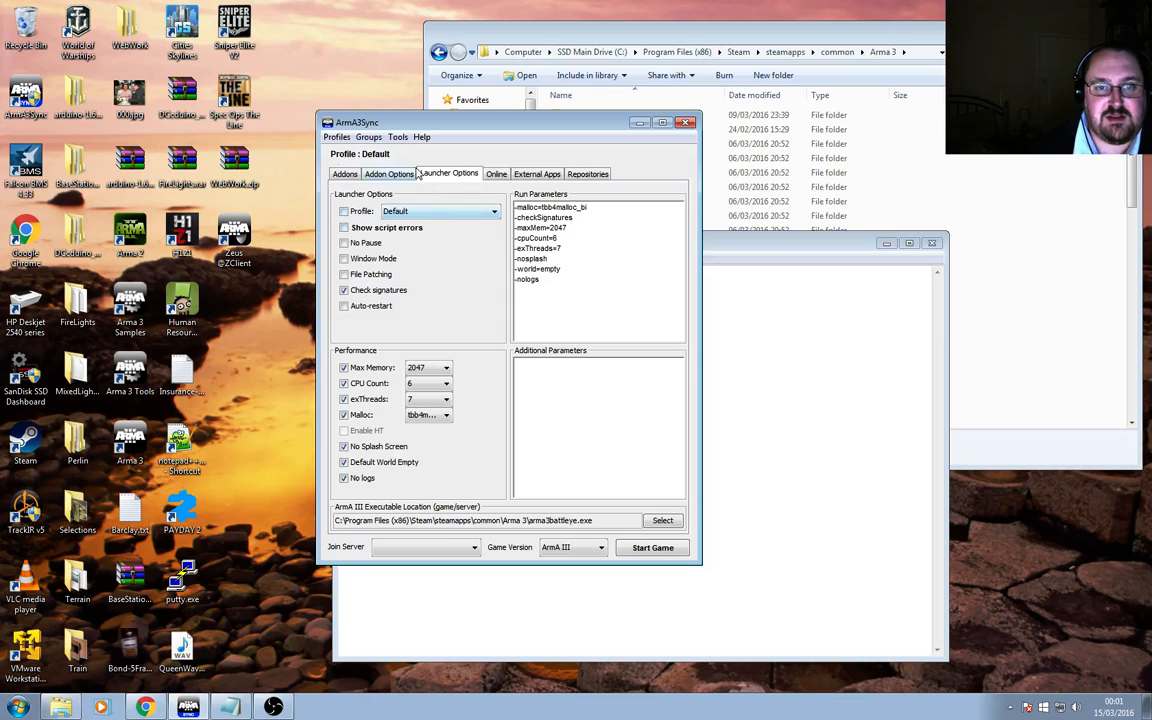
pyautogui.click(497, 175)
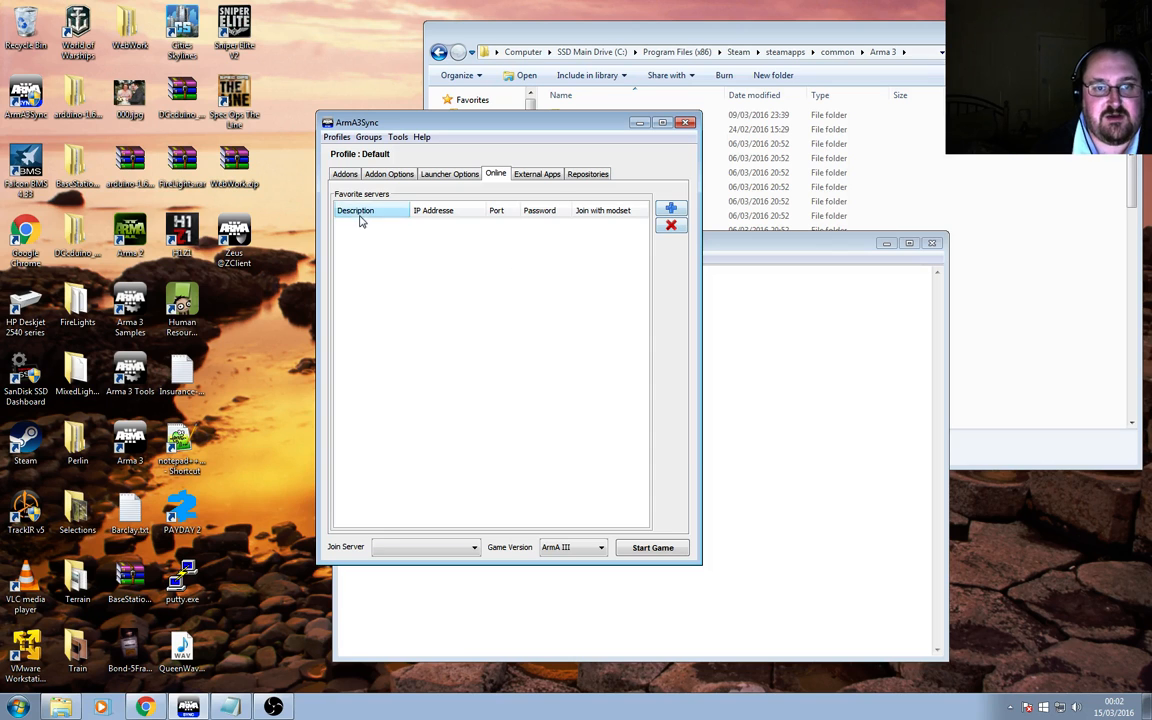
pyautogui.click(474, 550)
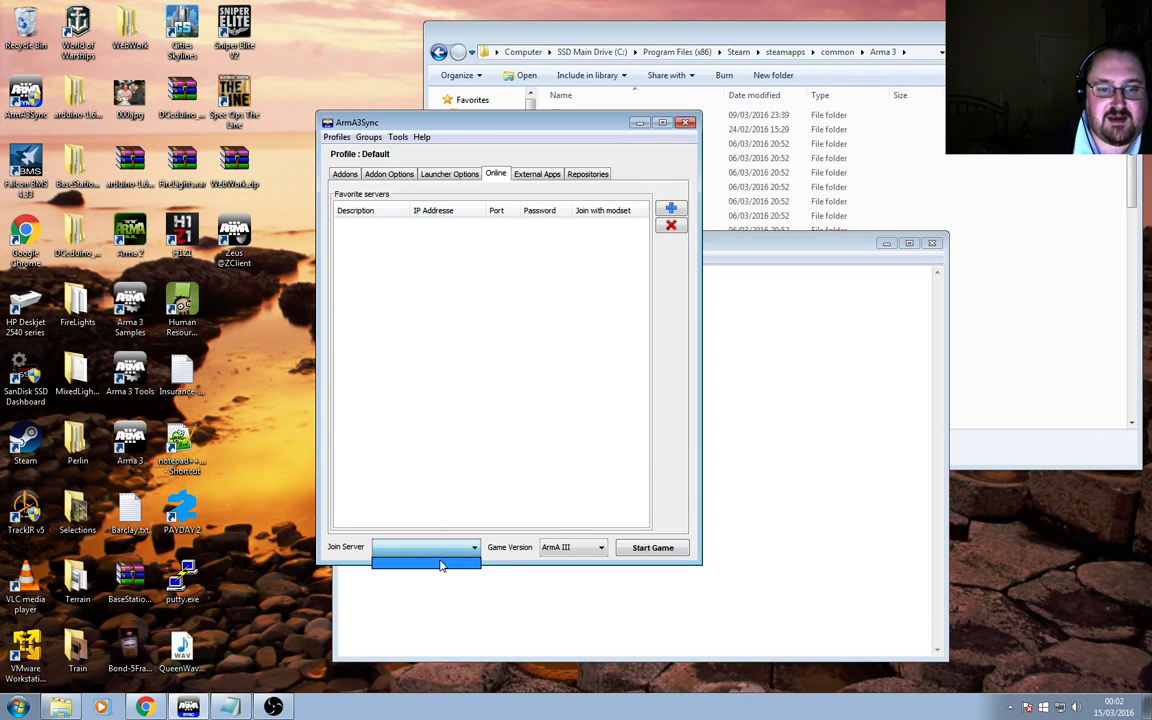
pyautogui.click(430, 262)
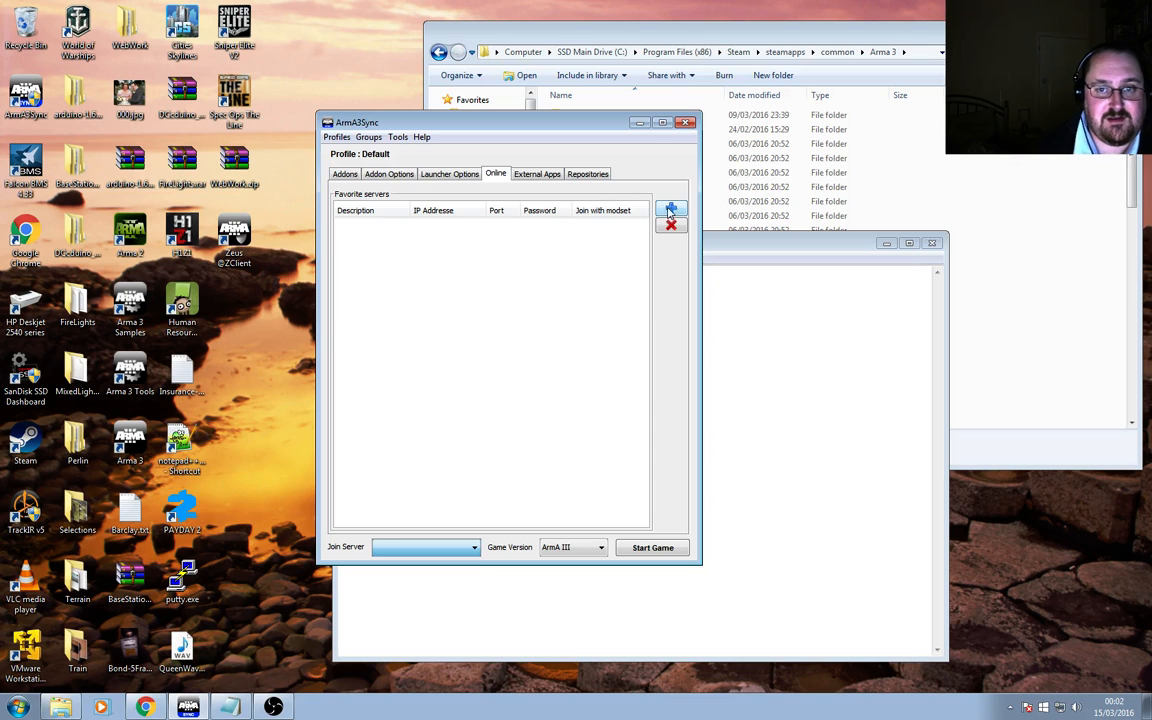
pyautogui.click(410, 547)
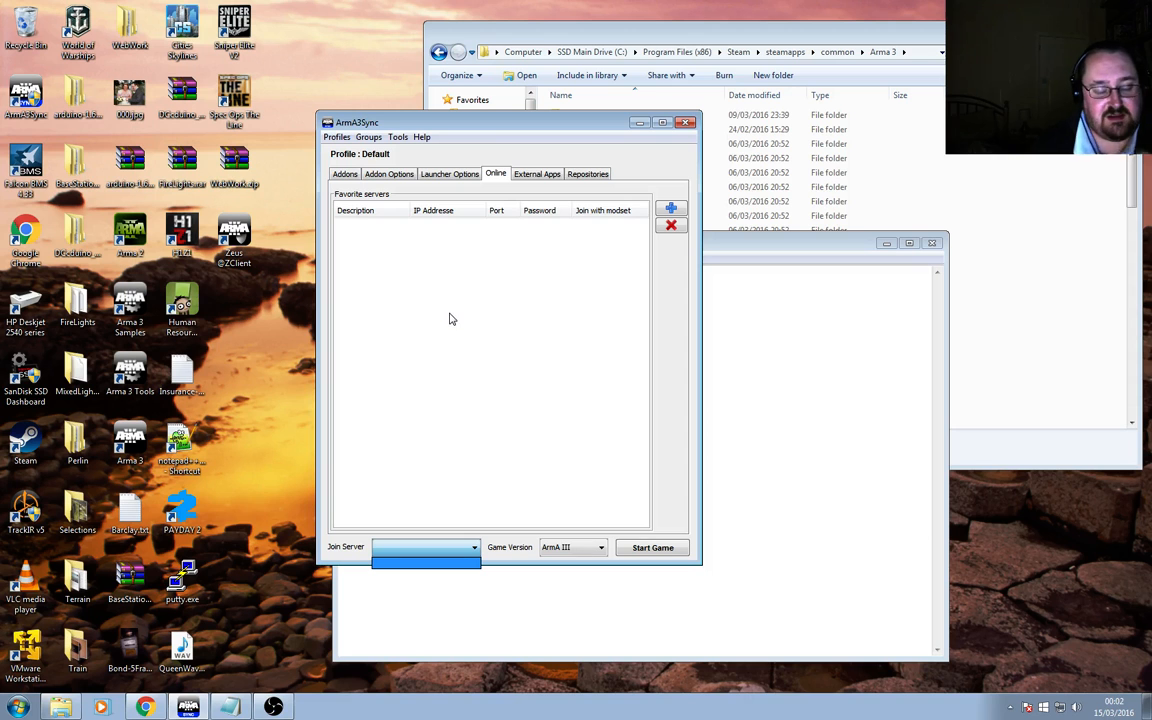
pyautogui.click(532, 182)
pyautogui.click(536, 175)
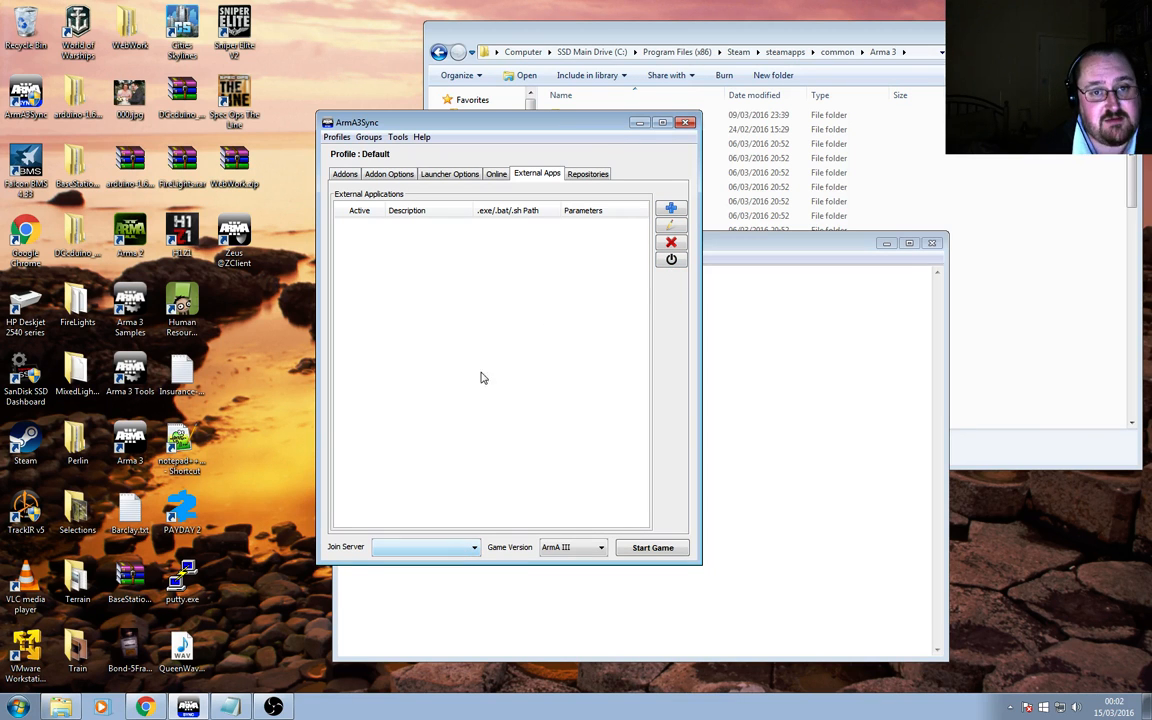
pyautogui.click(589, 175)
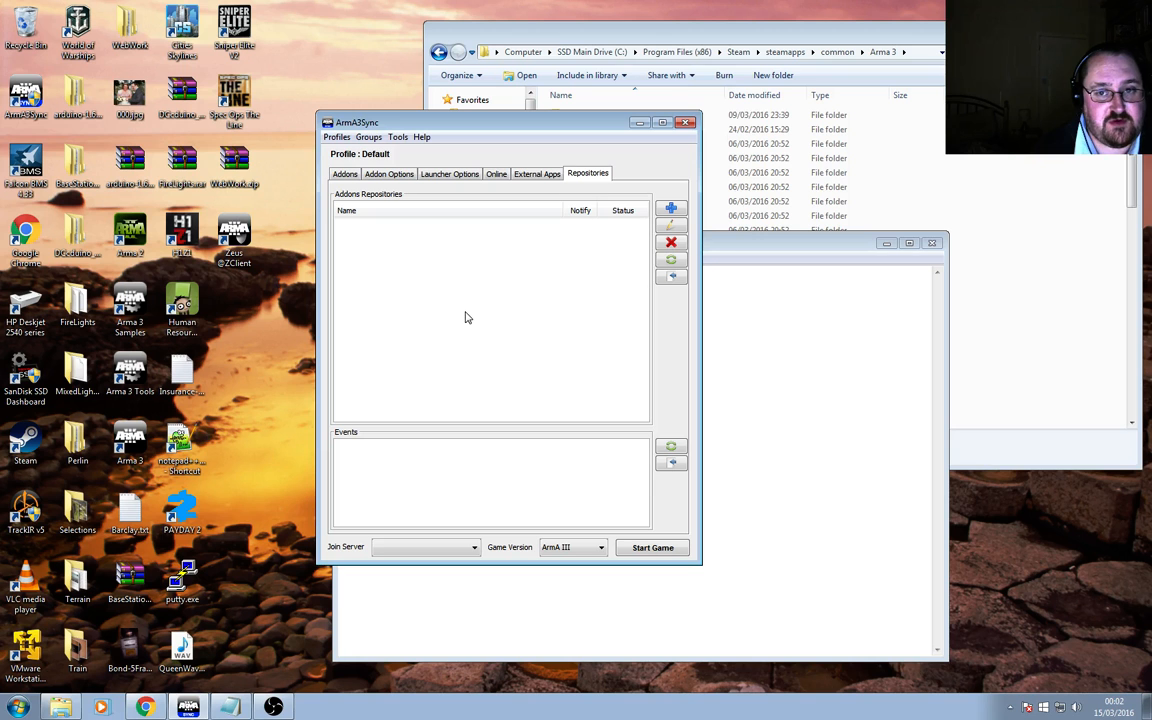
pyautogui.click(715, 246)
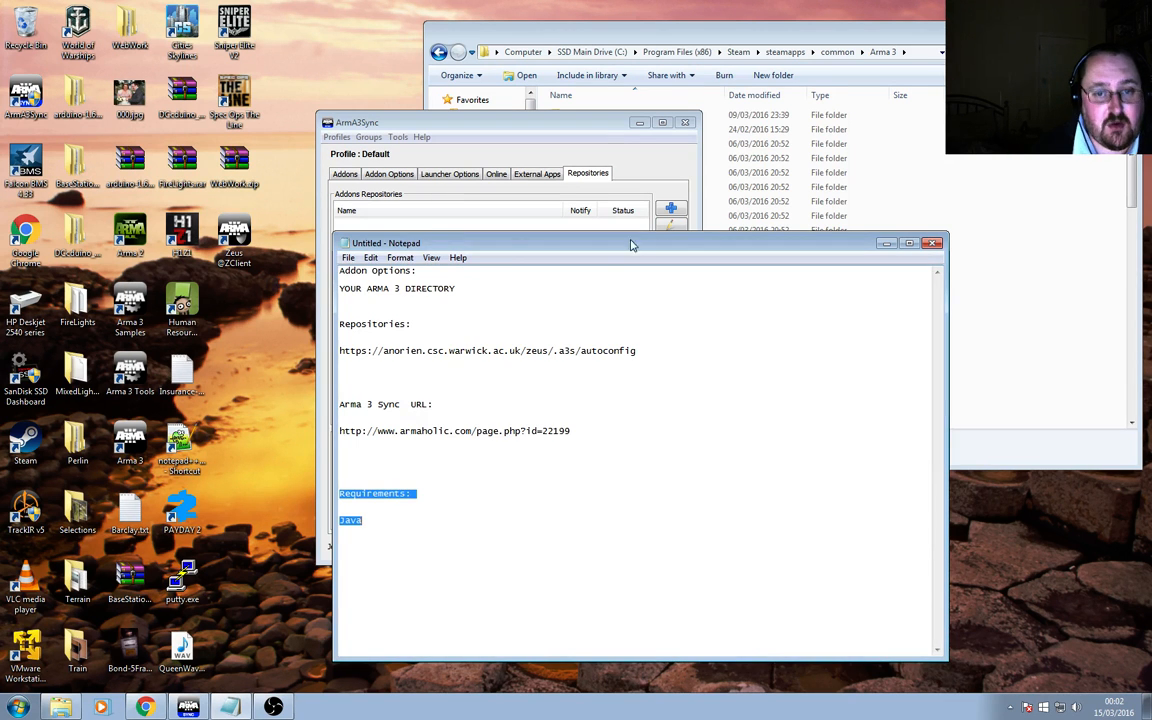
pyautogui.moveTo(631, 245); pyautogui.dragTo(776, 265)
pyautogui.doubleClick(760, 370)
pyautogui.click(525, 377)
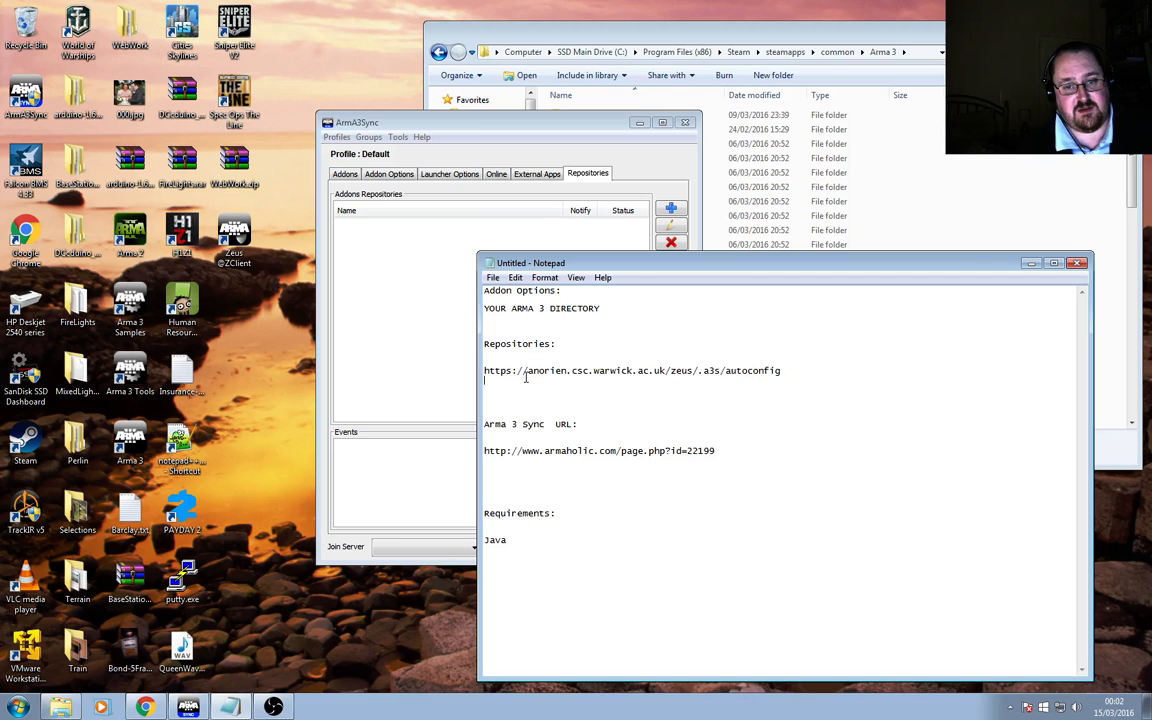
pyautogui.moveTo(525, 377); pyautogui.dragTo(488, 369)
pyautogui.click(788, 371)
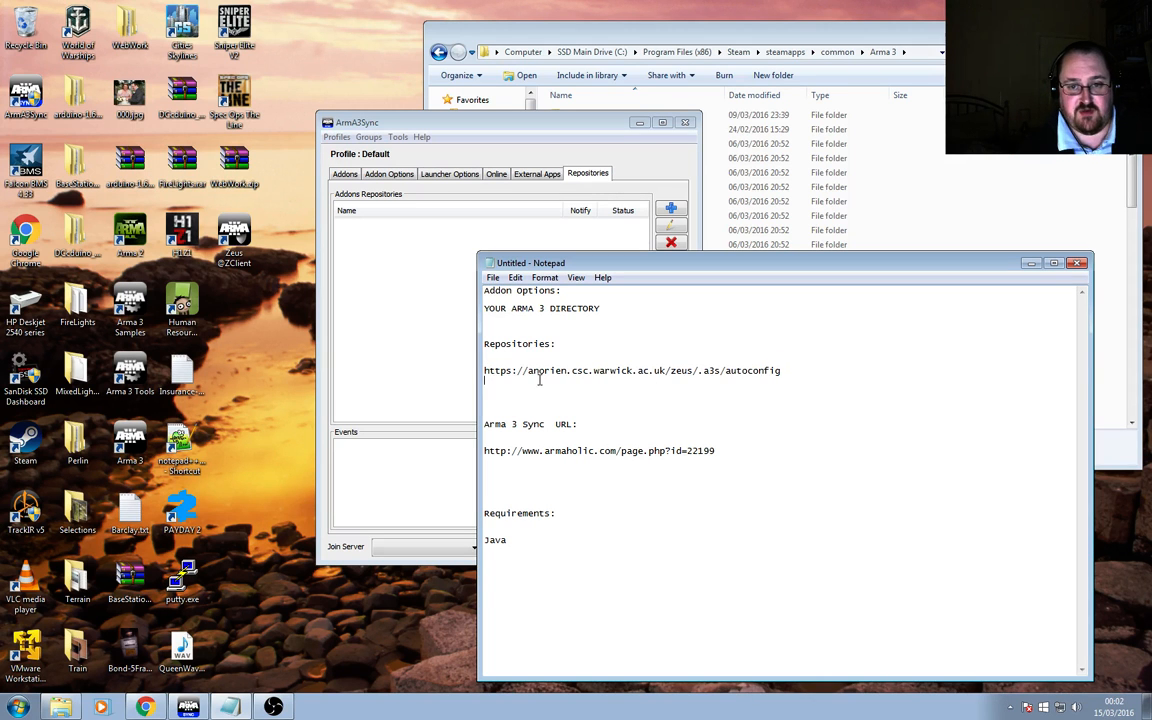
pyautogui.keyDown('shift'); pyautogui.click(482, 371); pyautogui.keyUp('shift')
pyautogui.hotkey('ctrl', 'c')
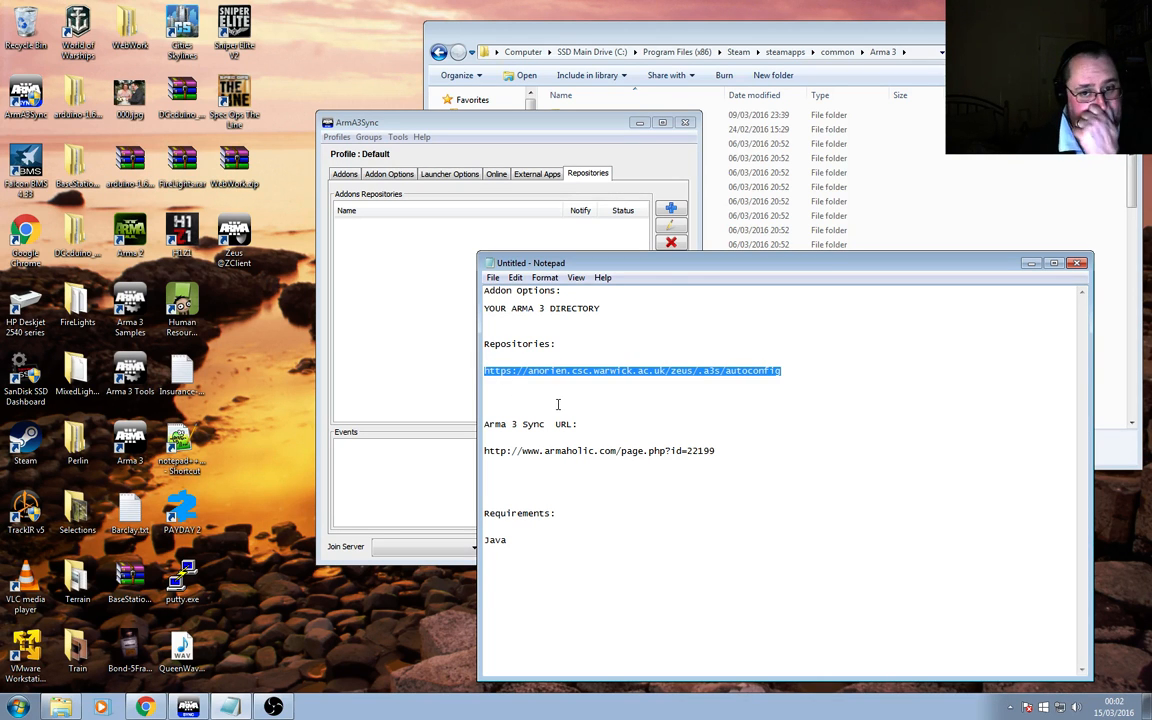
# Add a new repository from the pasted Zeus autoconfig URL, import its auto-config settings and save it.
pyautogui.click(671, 208)
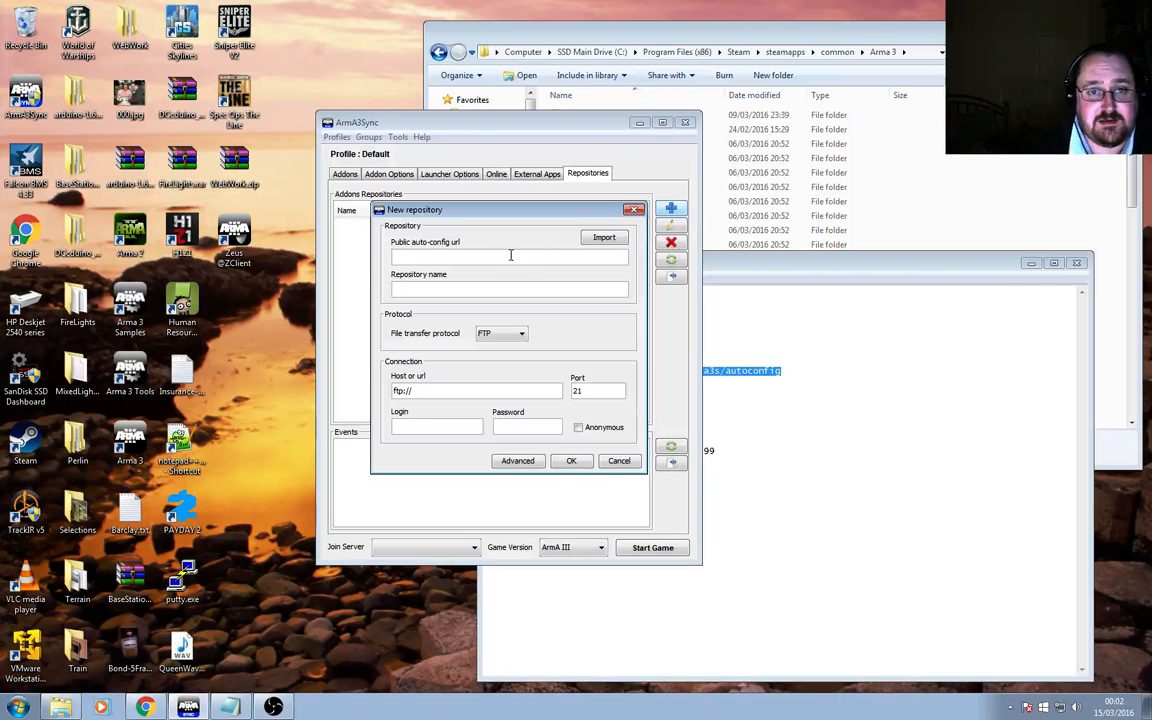
pyautogui.hotkey('ctrl', 'v')
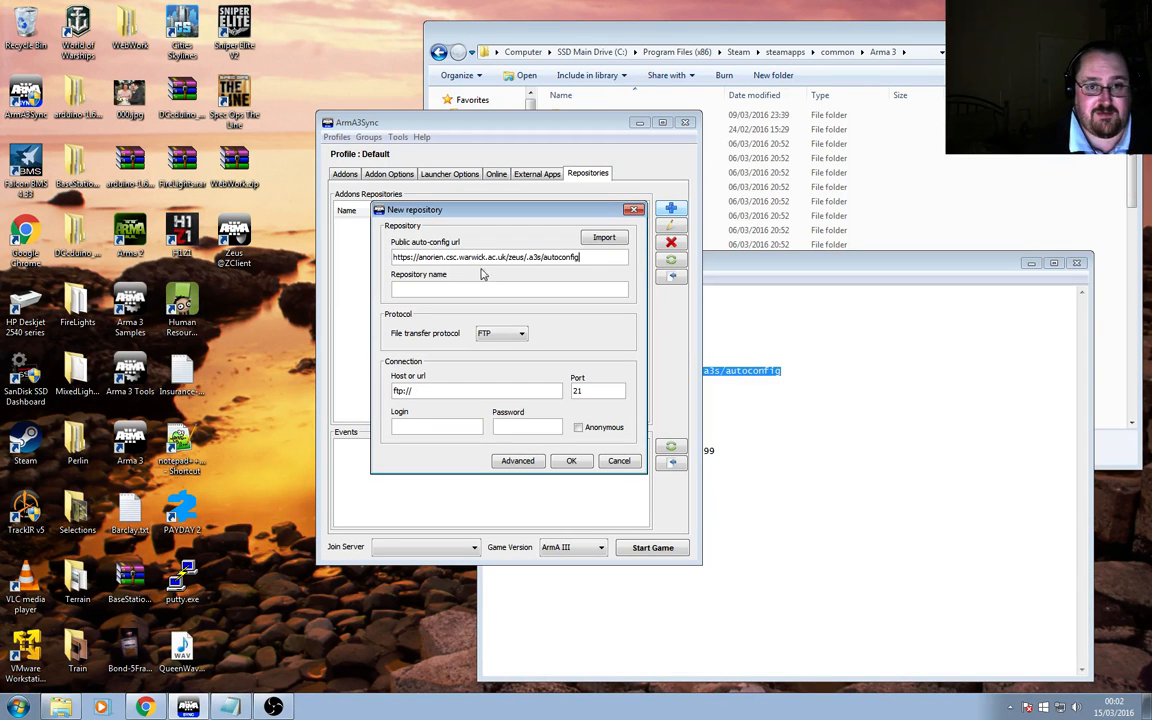
pyautogui.click(478, 288)
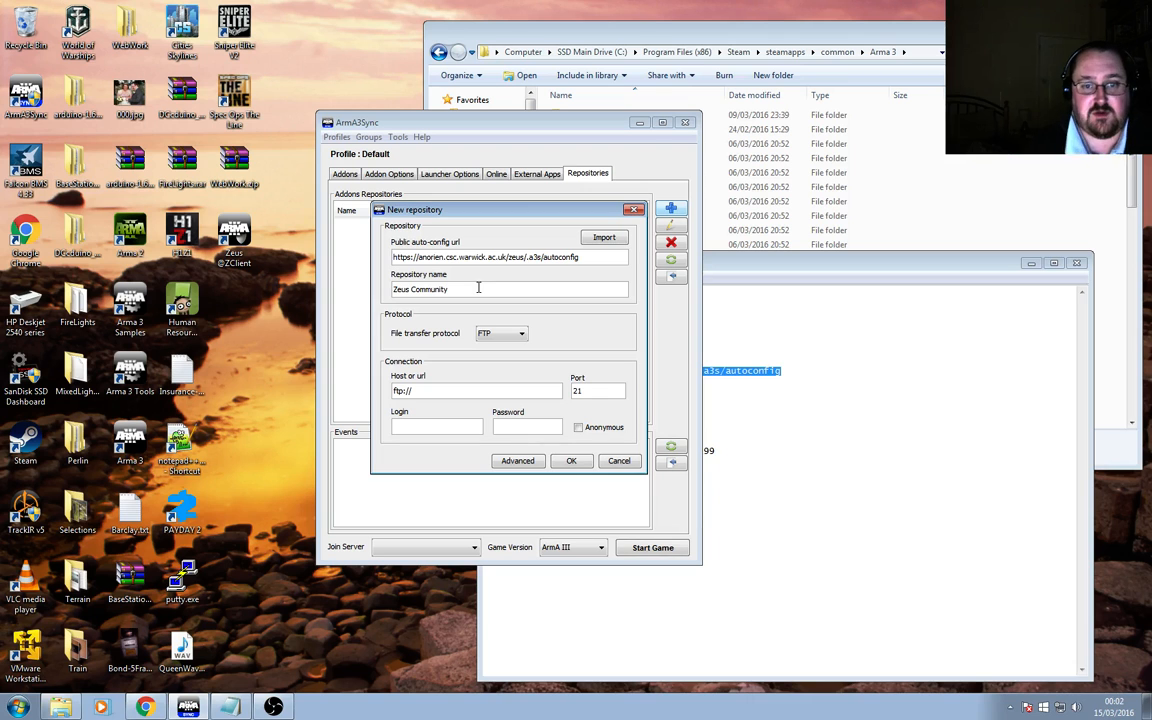
pyautogui.click(571, 460)
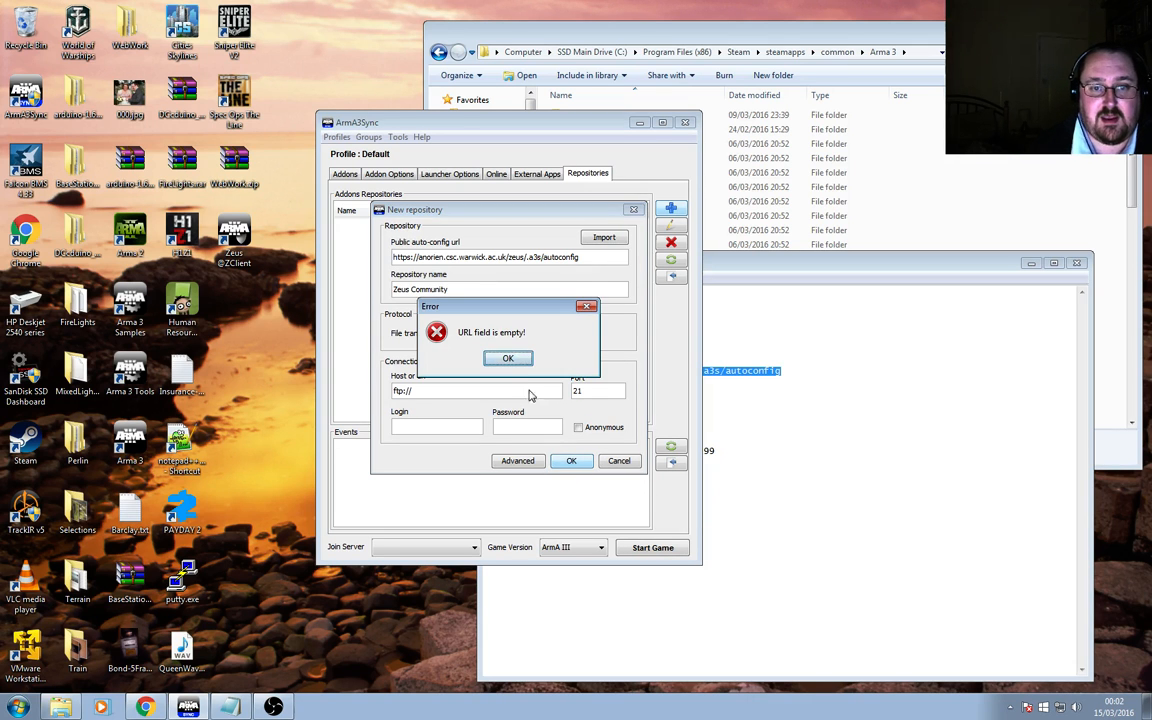
pyautogui.click(512, 358)
pyautogui.click(607, 240)
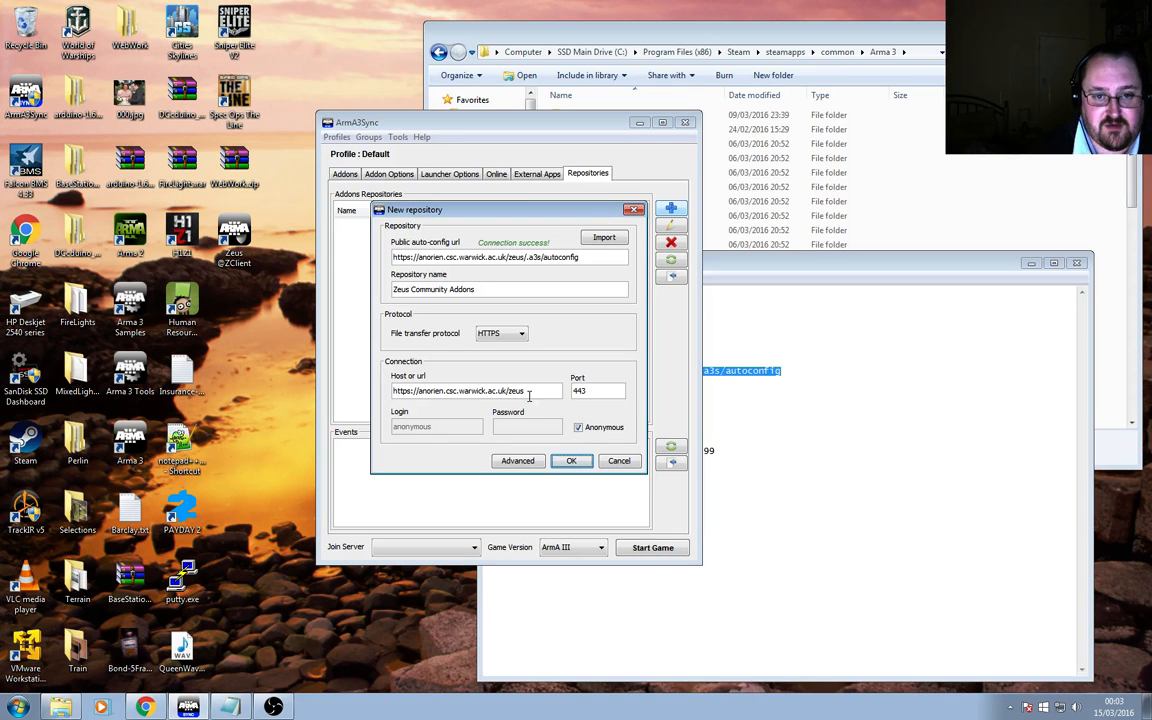
pyautogui.click(577, 462)
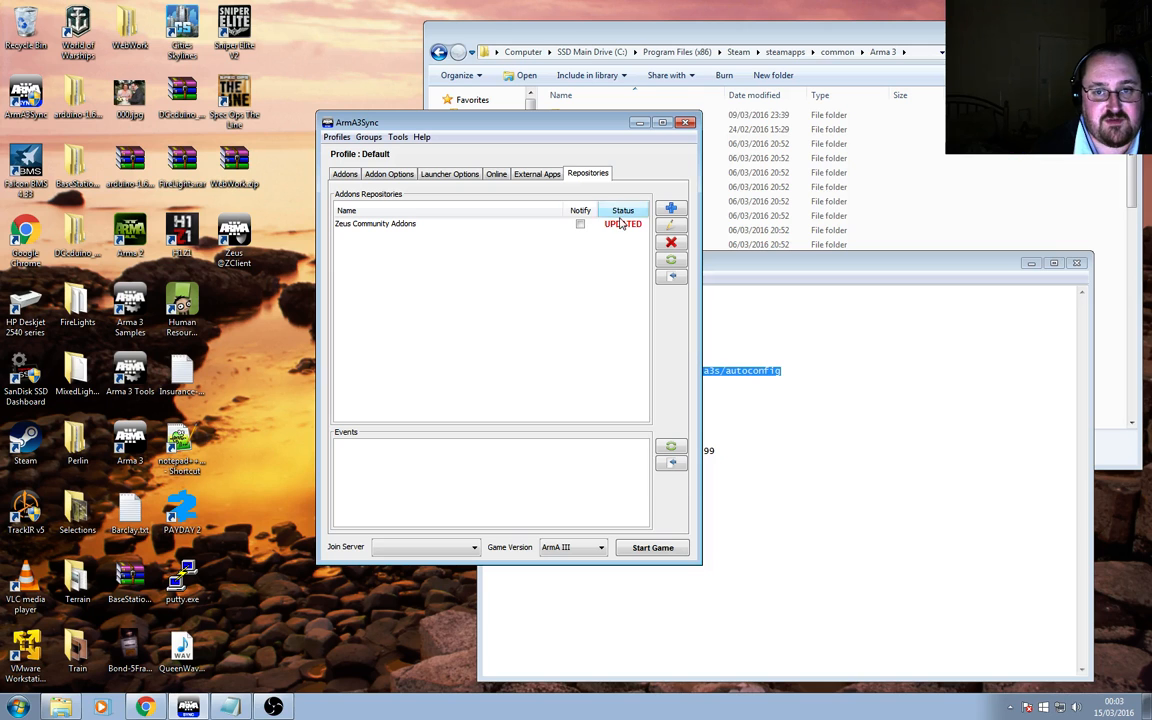
# Turn on notifications for the Zeus Community Addons repository.
pyautogui.click(580, 225)
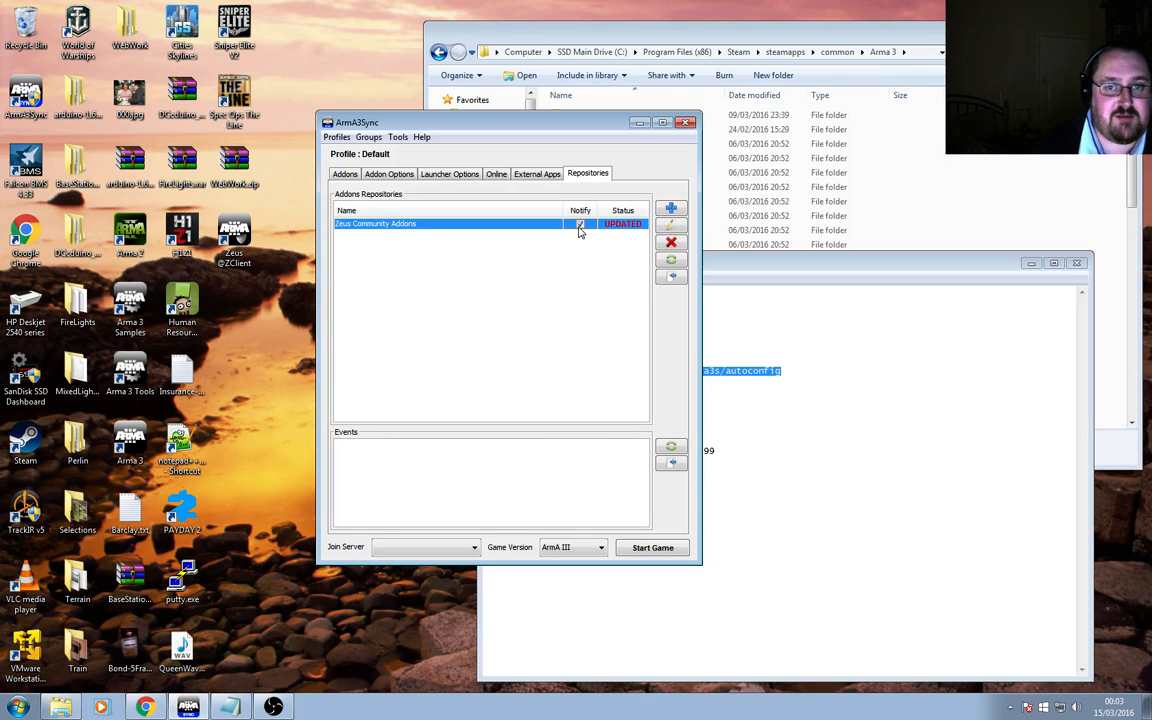
pyautogui.click(344, 175)
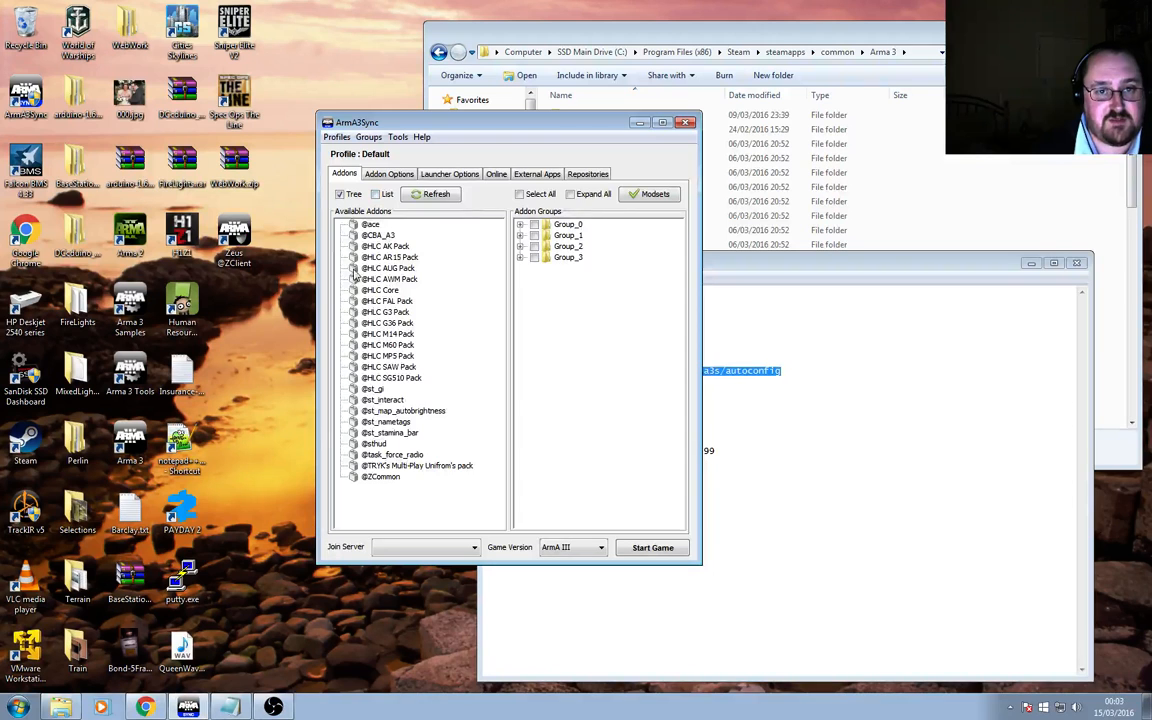
pyautogui.click(588, 175)
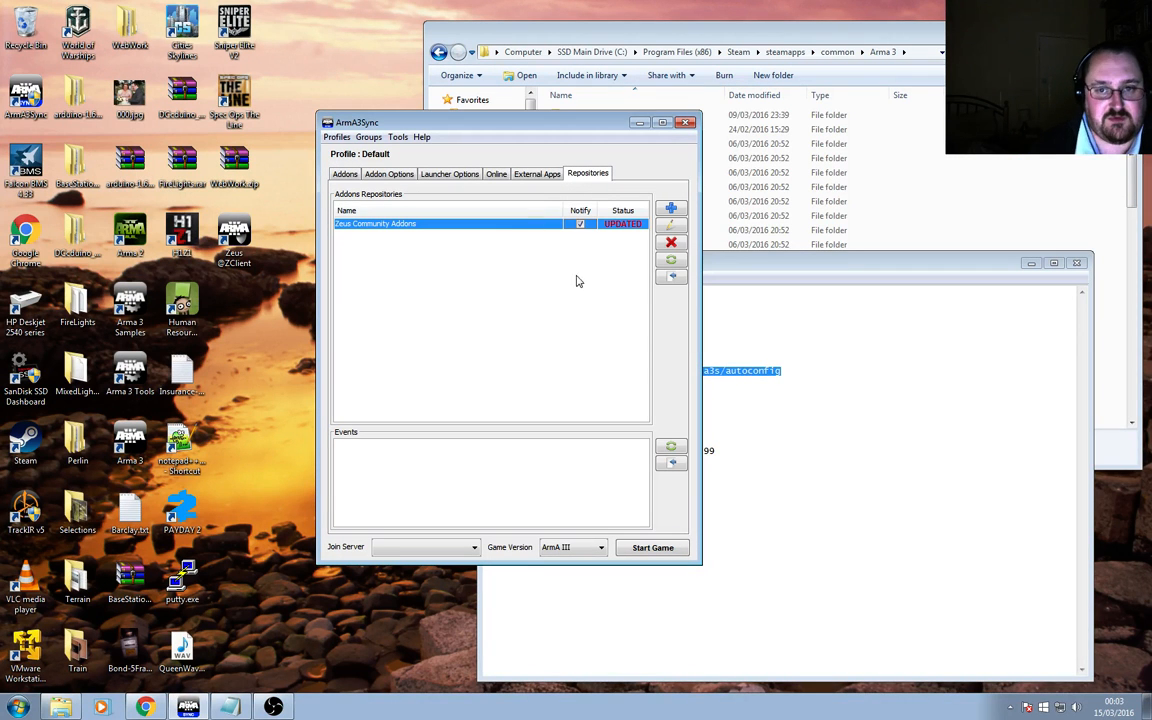
# Open the Zeus Community Addons repository and check it for available addons.
pyautogui.click(671, 277)
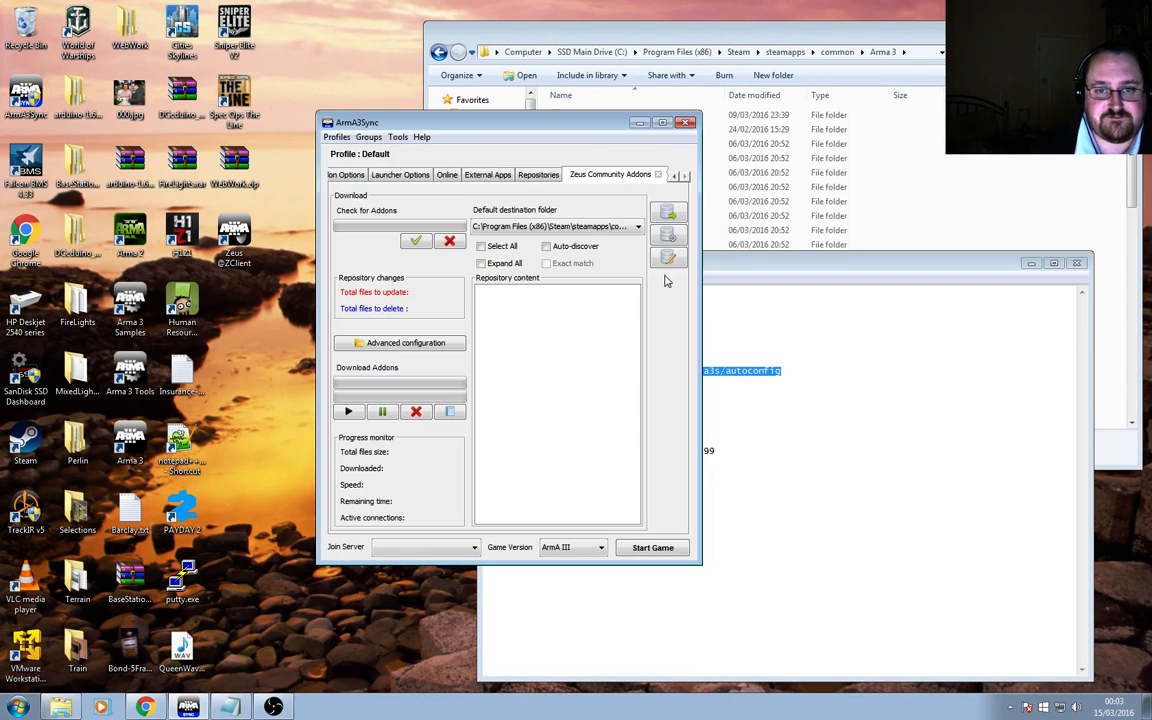
pyautogui.click(538, 174)
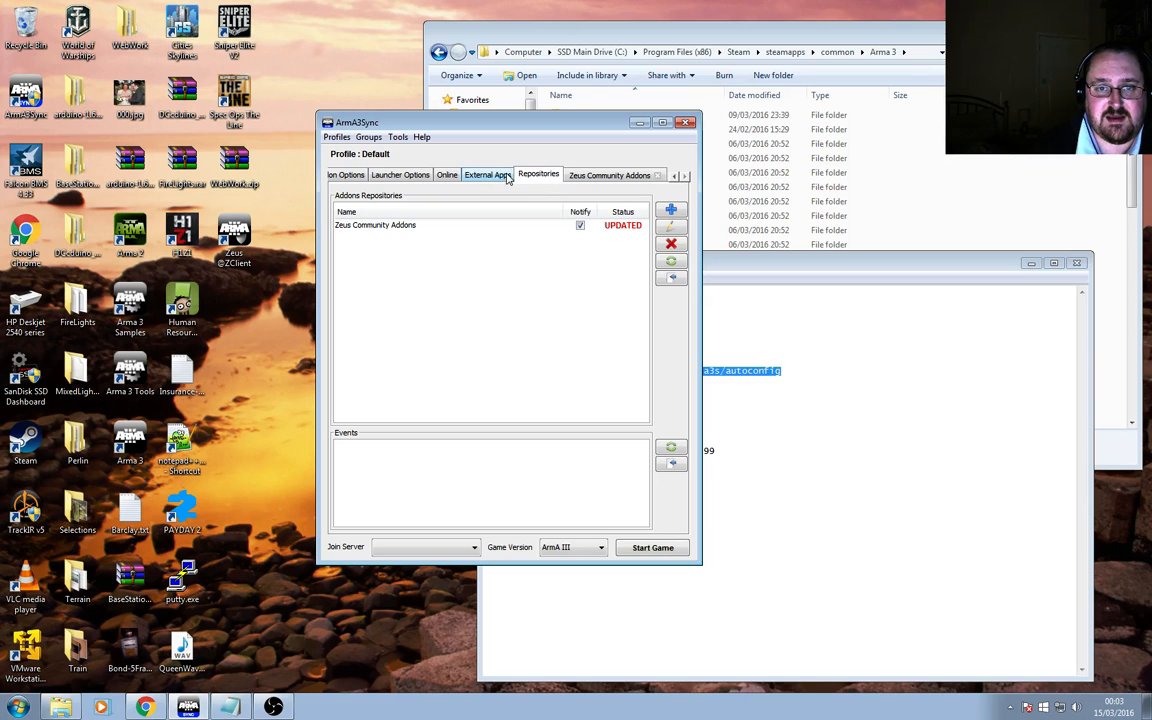
pyautogui.click(548, 228)
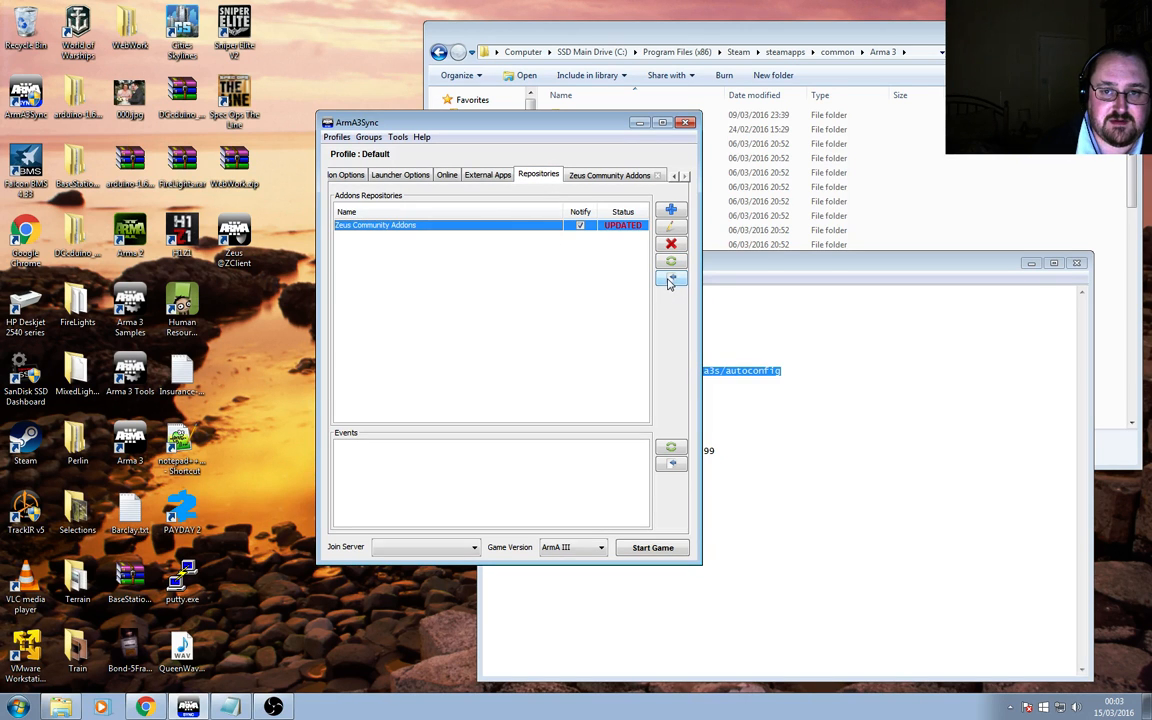
pyautogui.click(671, 280)
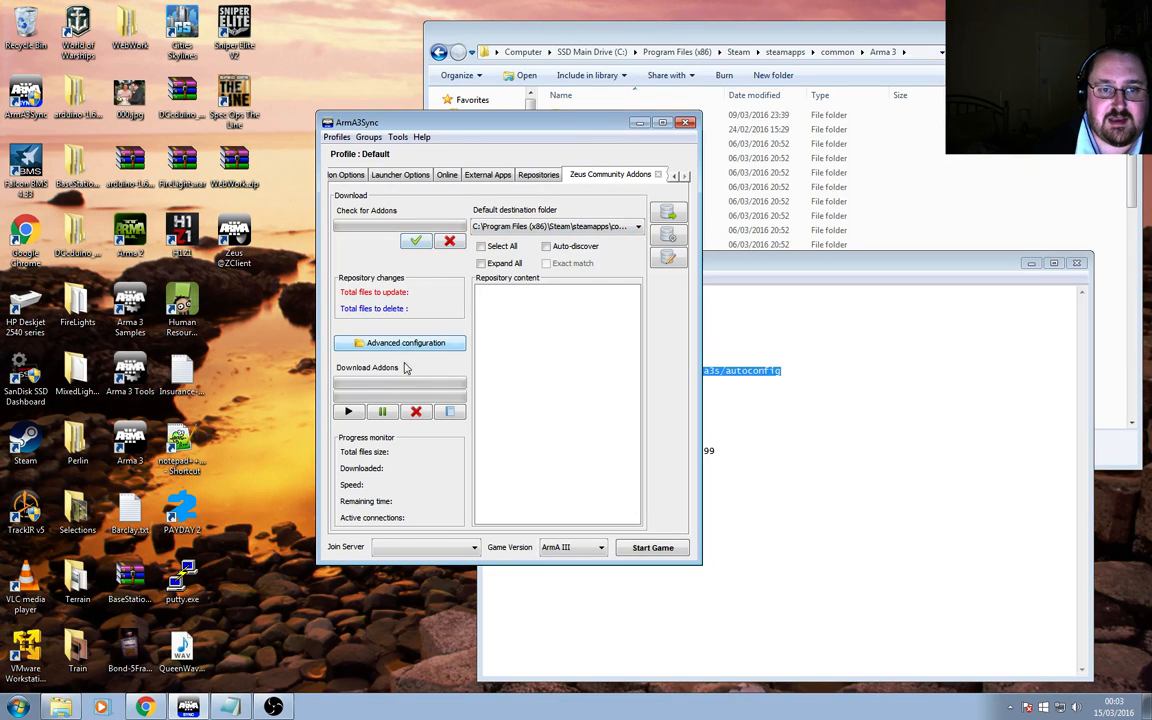
pyautogui.click(416, 242)
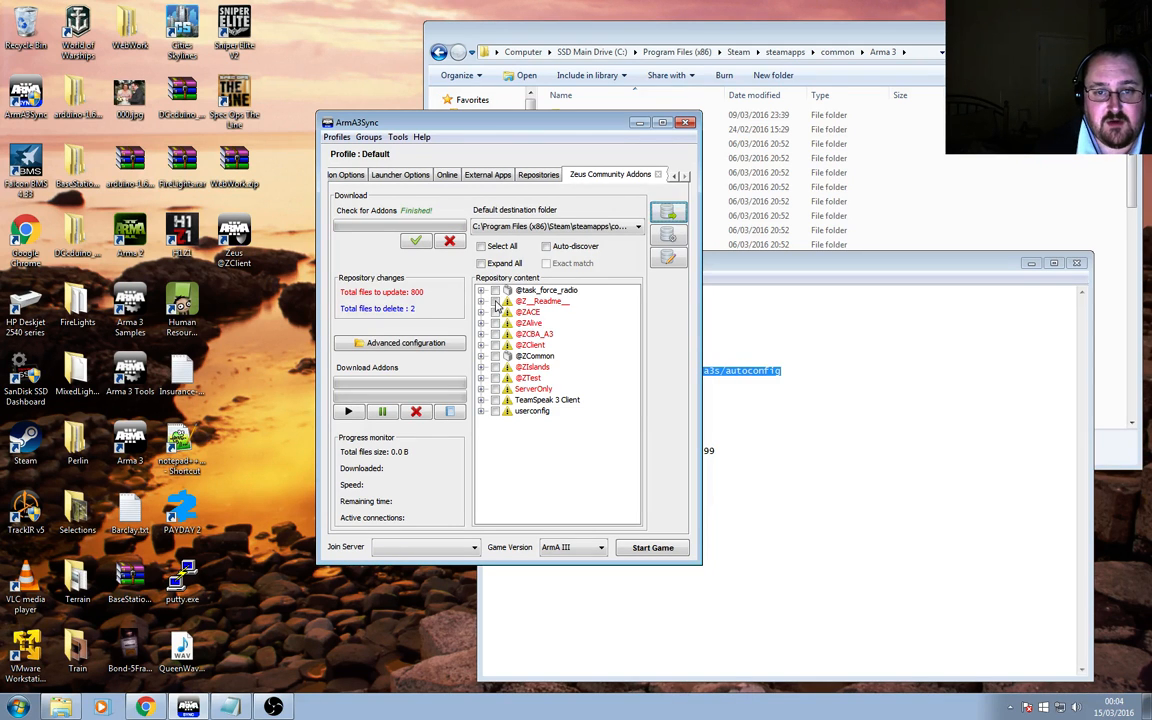
pyautogui.click(495, 333)
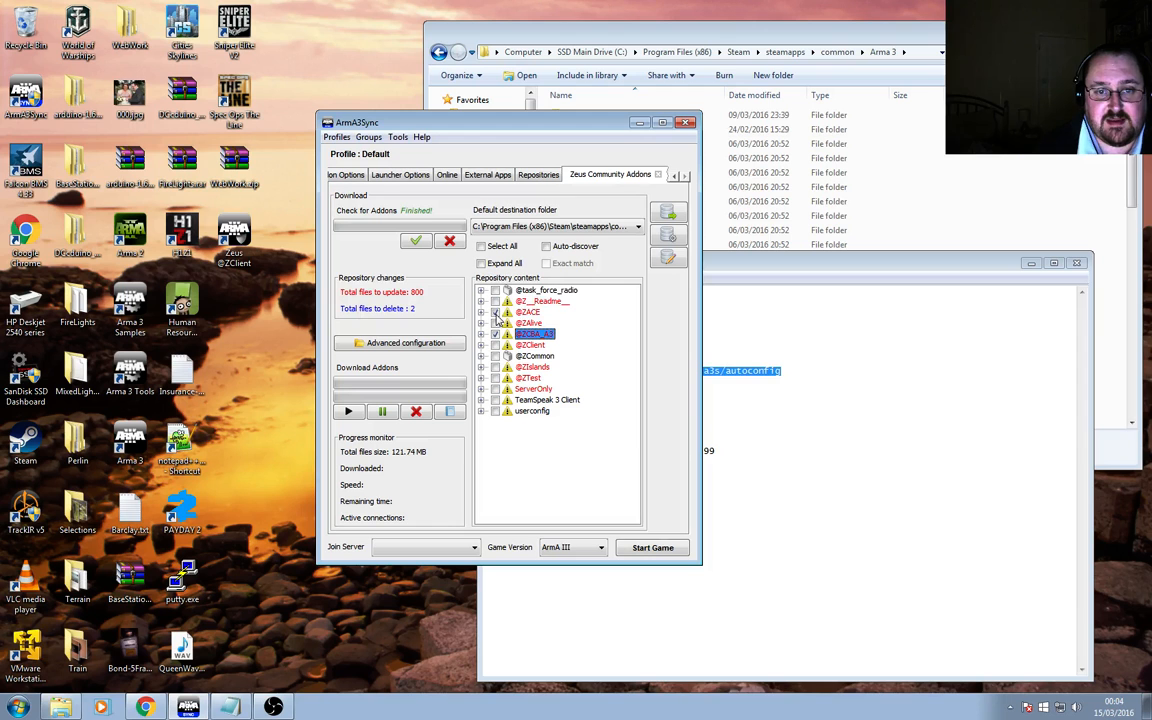
pyautogui.click(496, 302)
pyautogui.click(496, 324)
pyautogui.click(496, 346)
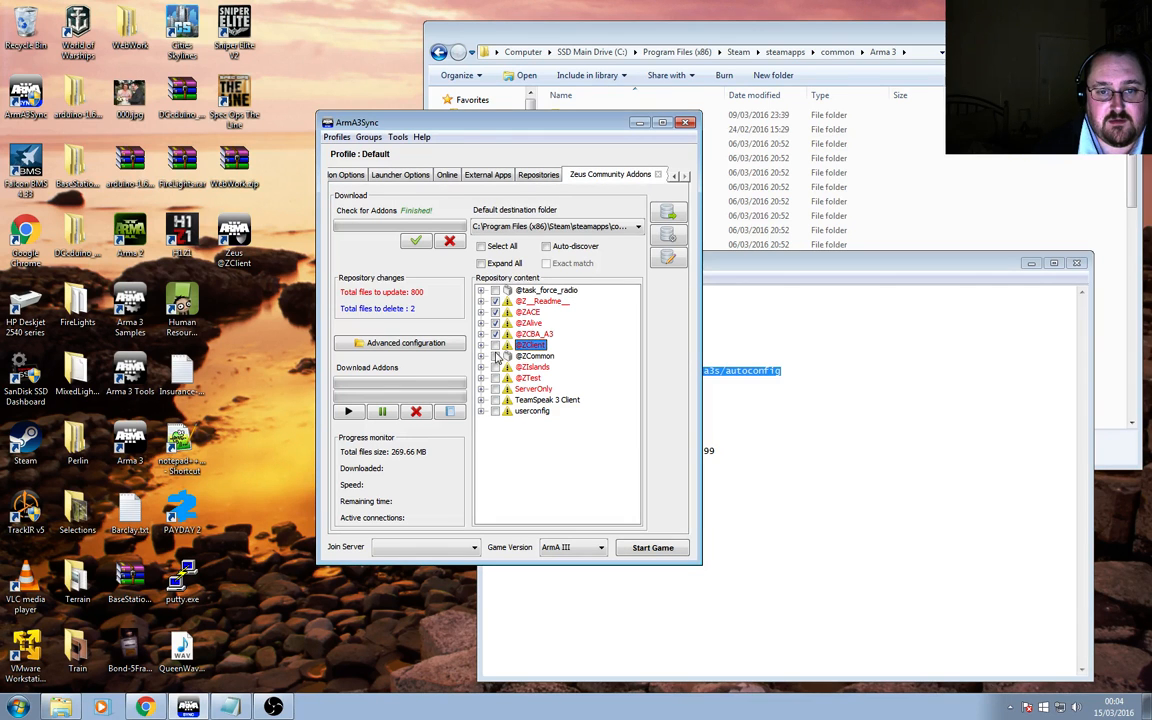
pyautogui.click(497, 347)
pyautogui.click(496, 367)
pyautogui.click(496, 368)
pyautogui.click(496, 379)
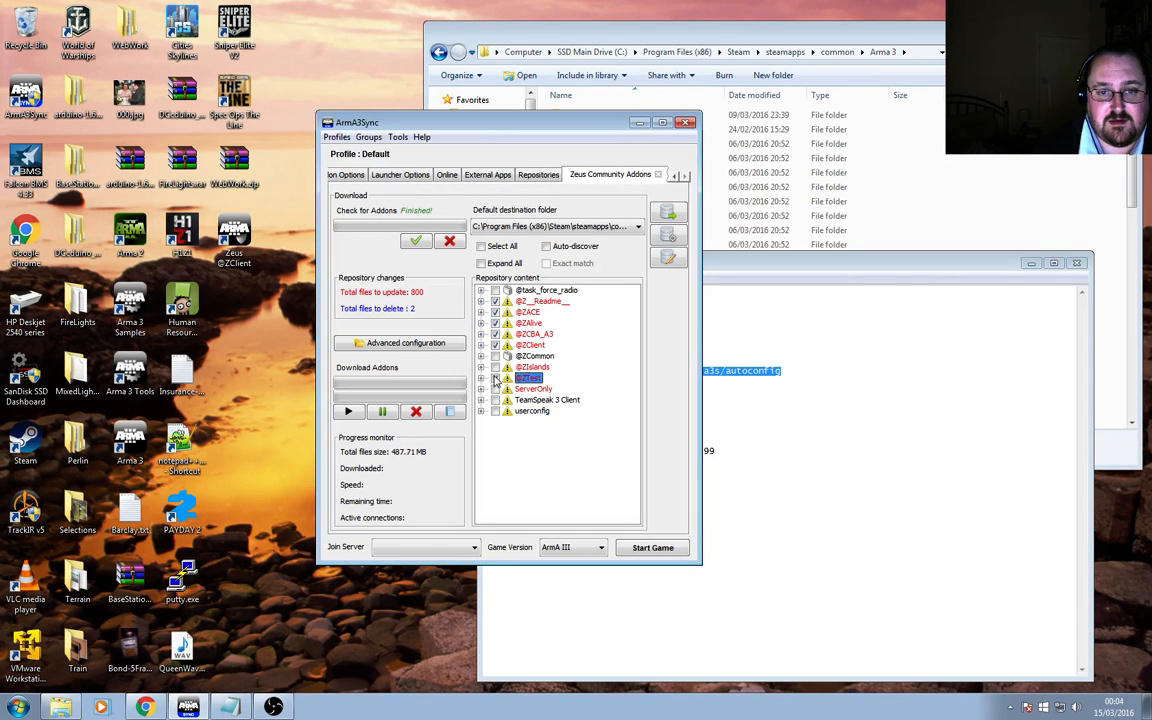
pyautogui.click(496, 368)
pyautogui.click(496, 389)
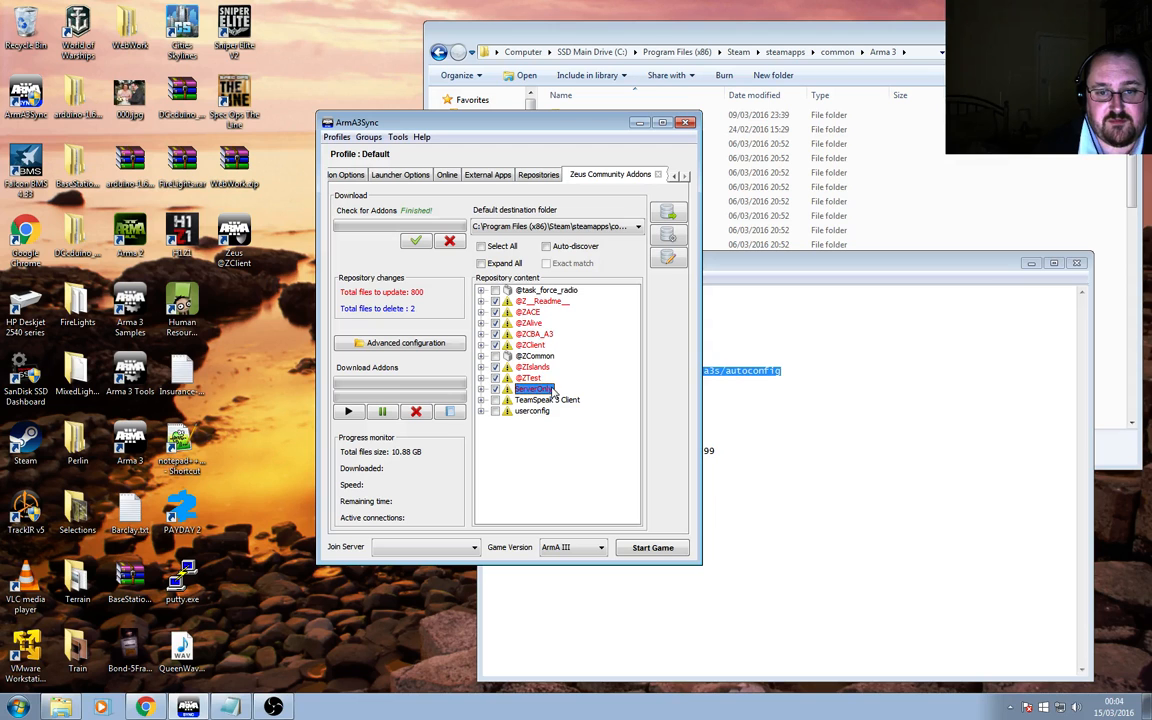
pyautogui.click(496, 389)
pyautogui.click(496, 379)
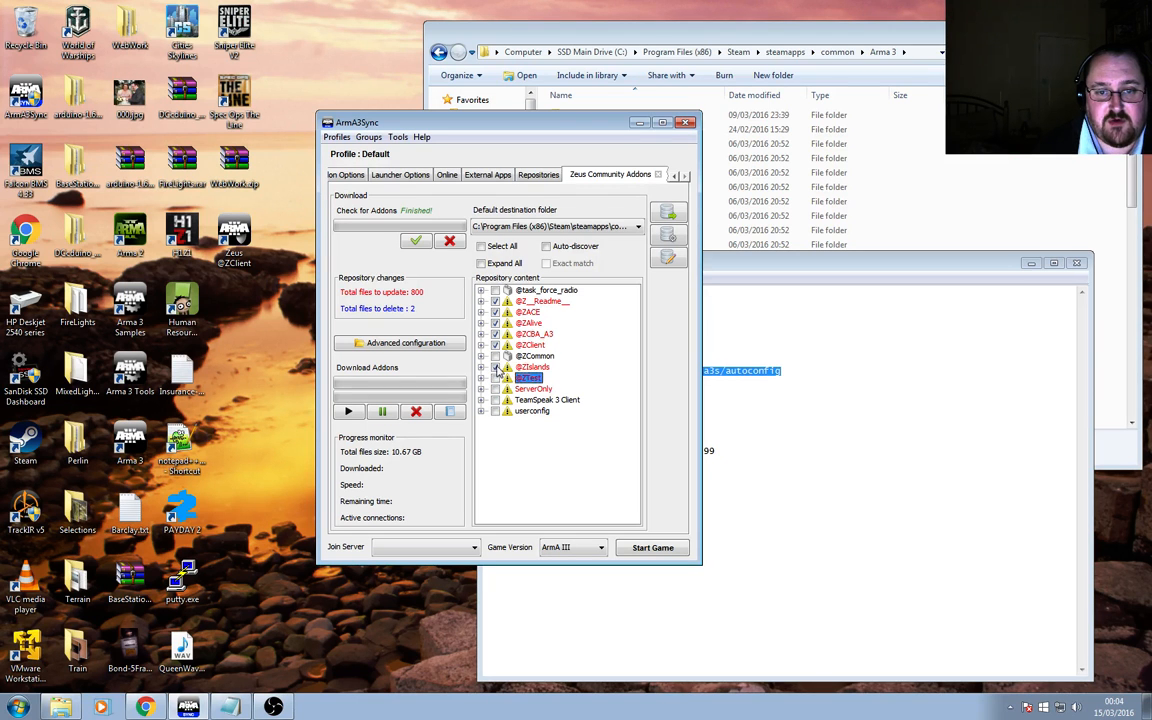
pyautogui.click(496, 368)
pyautogui.click(496, 345)
pyautogui.click(496, 334)
pyautogui.click(496, 323)
pyautogui.click(496, 312)
pyautogui.click(496, 301)
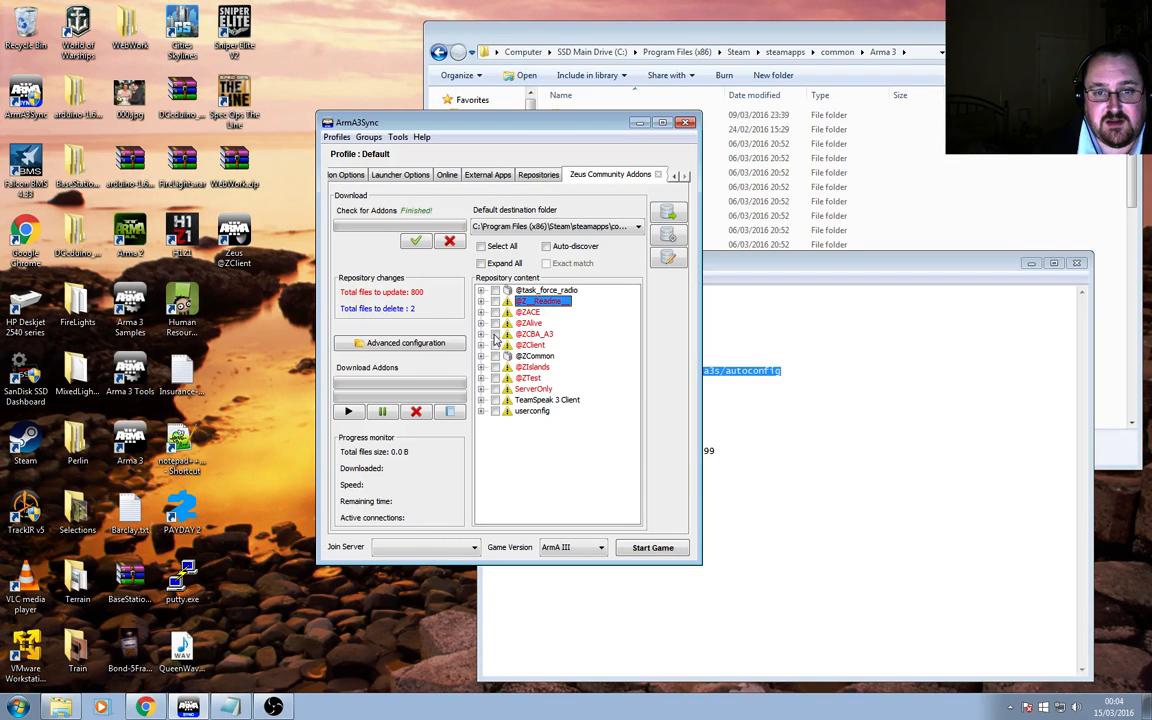
pyautogui.click(495, 334)
pyautogui.click(495, 345)
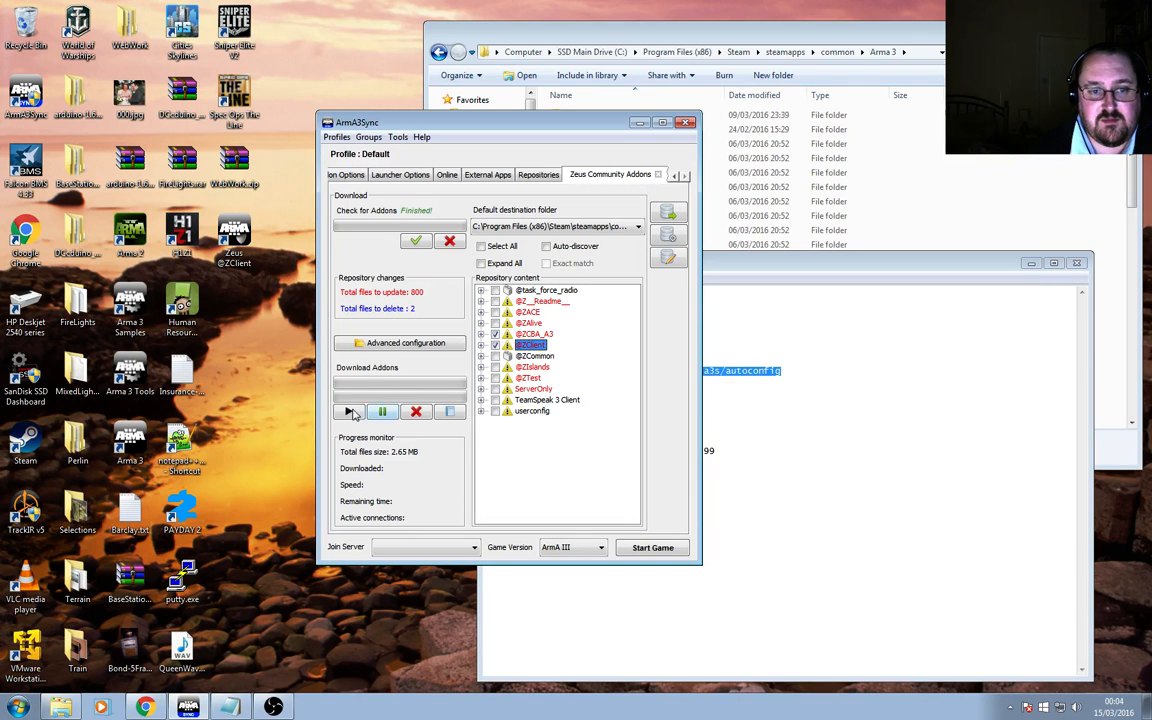
pyautogui.click(350, 412)
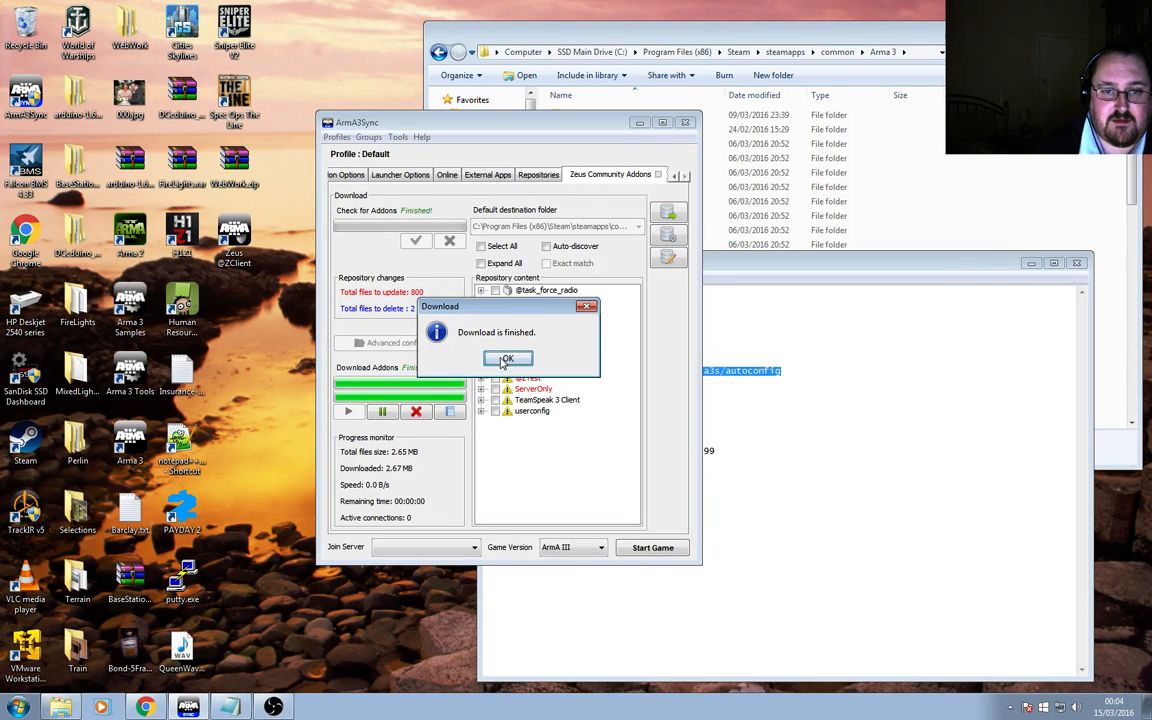
pyautogui.click(472, 321)
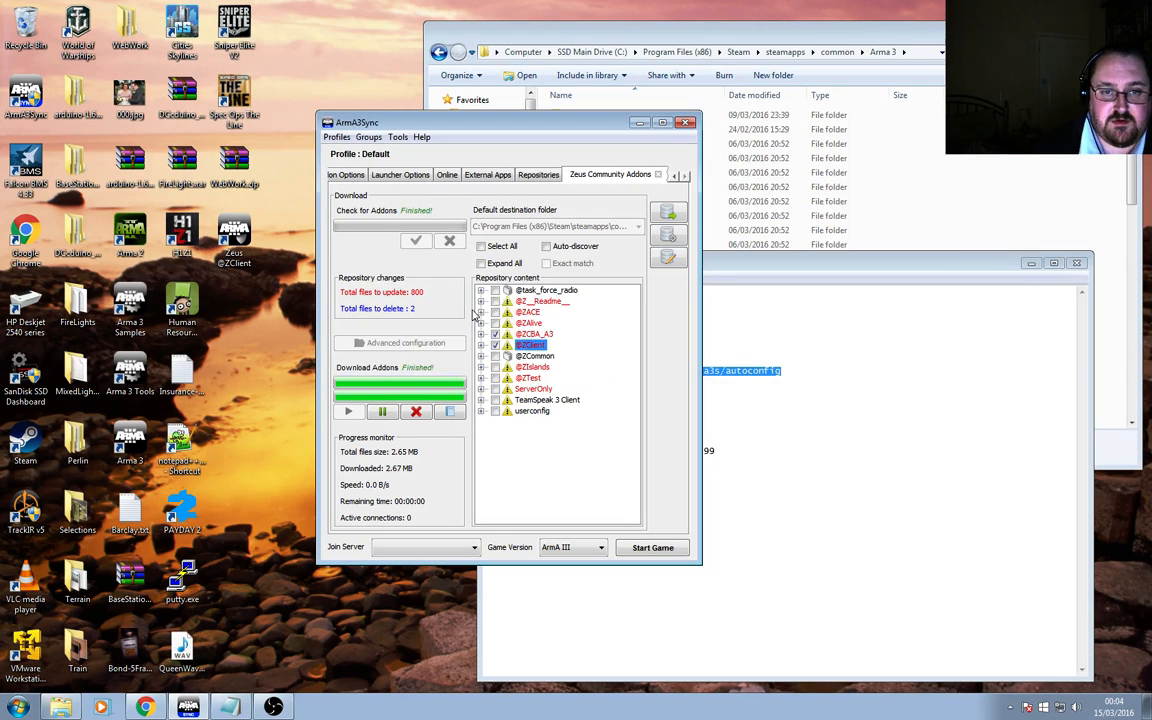
pyautogui.click(676, 176)
pyautogui.click(344, 175)
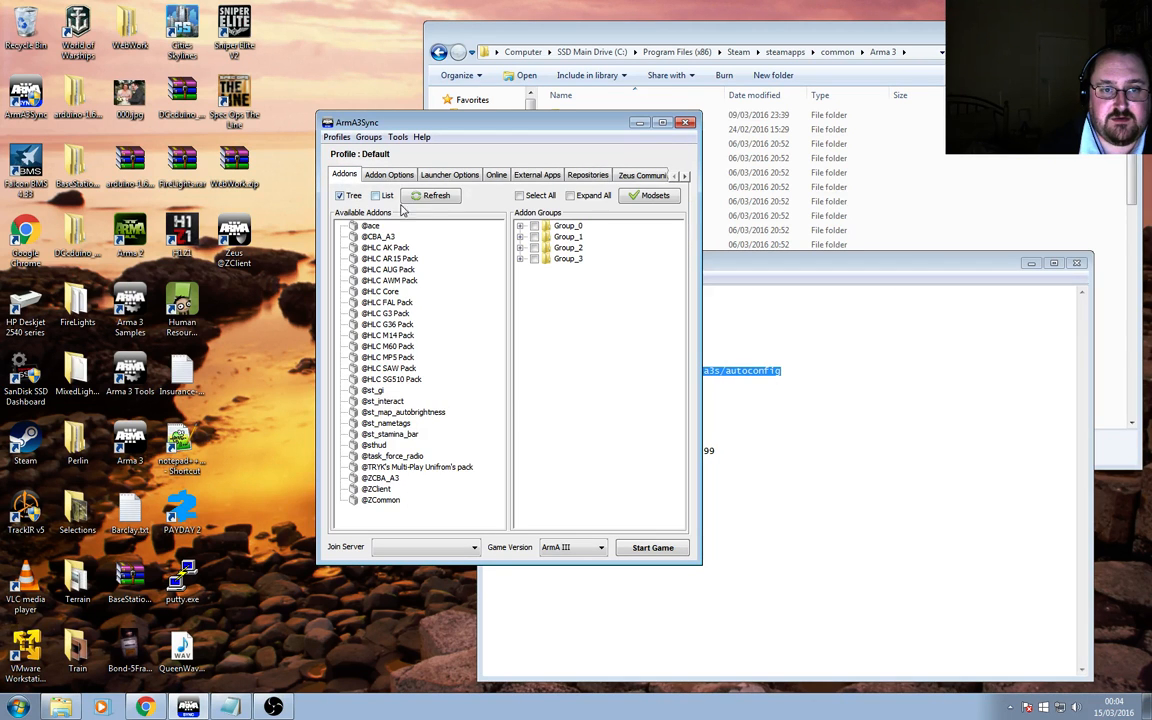
pyautogui.click(381, 489)
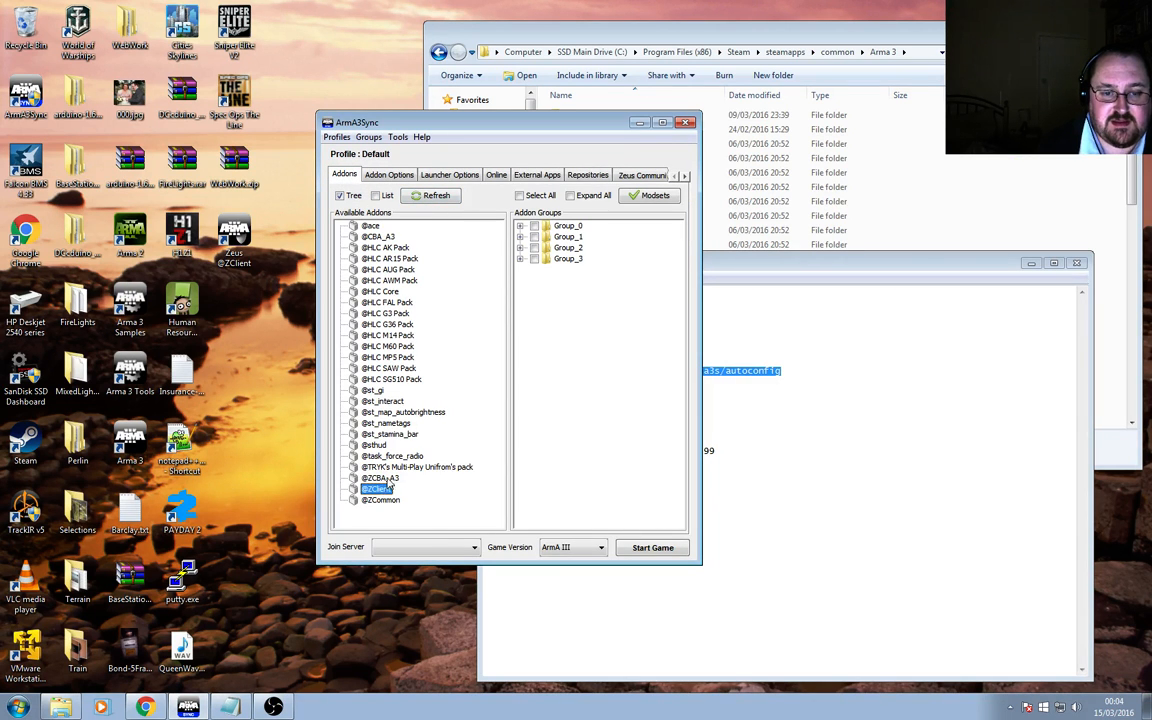
pyautogui.click(384, 478)
pyautogui.click(520, 226)
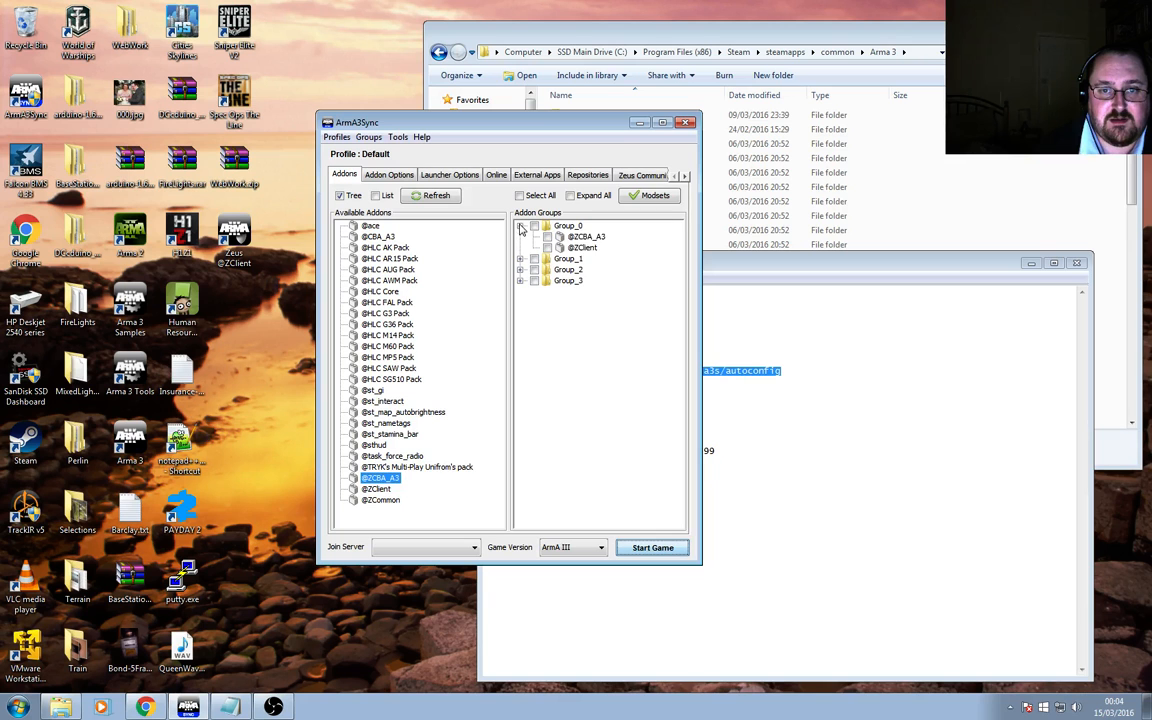
pyautogui.click(534, 226)
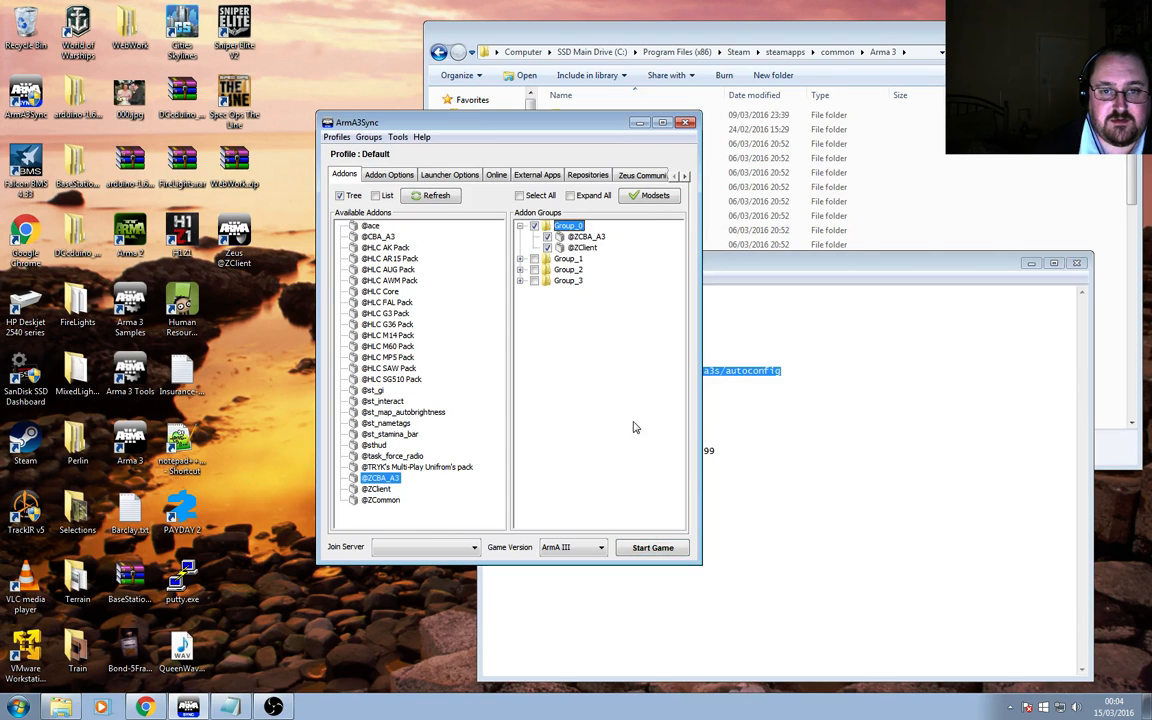
# Start Arma 3 and check the loaded mods in the game's main menu.
pyautogui.click(640, 546)
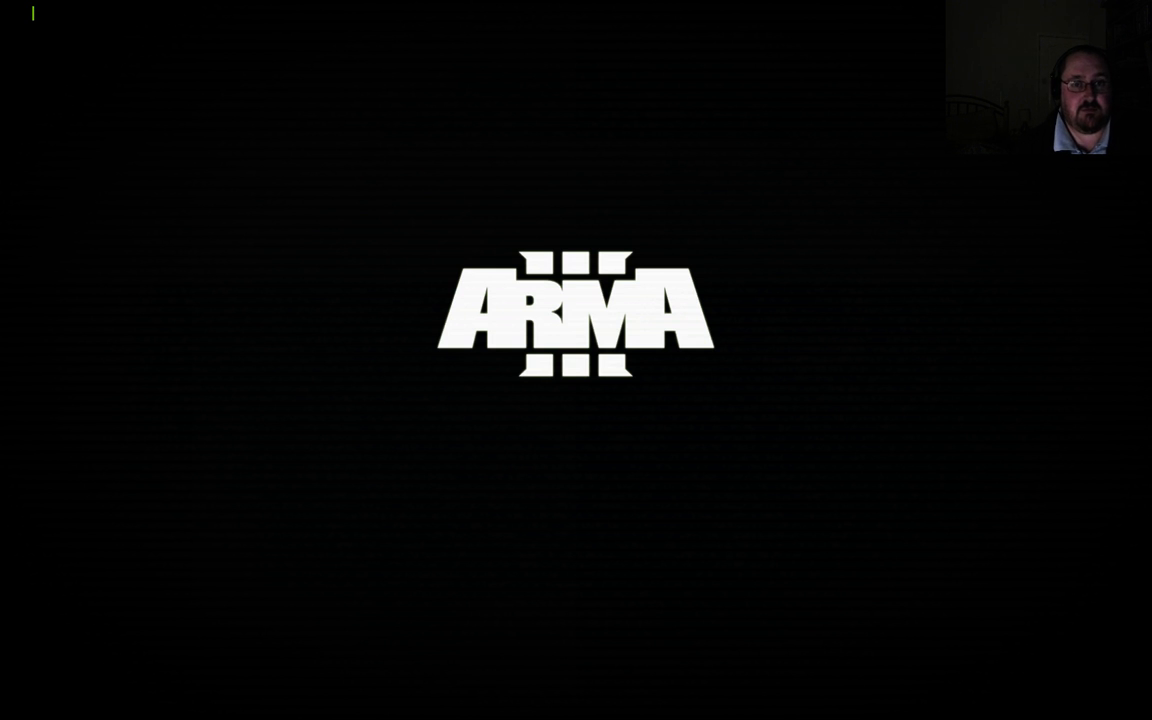
pyautogui.hotkey('alt', 'Tab')
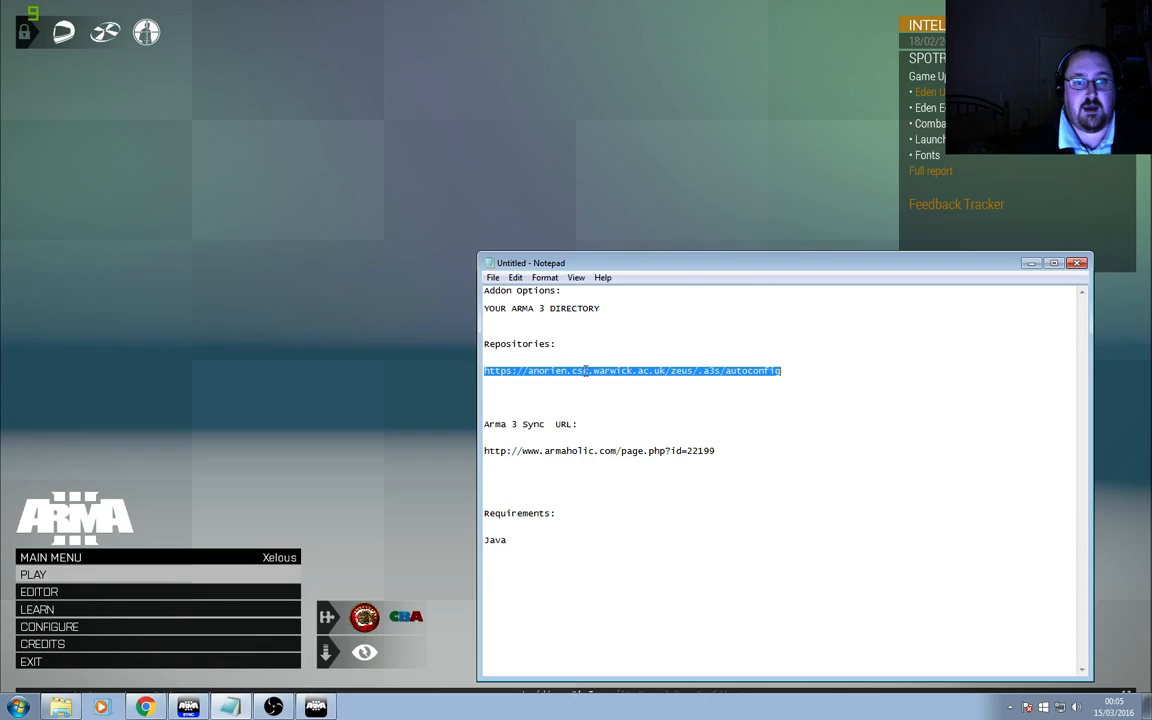
pyautogui.click(298, 620)
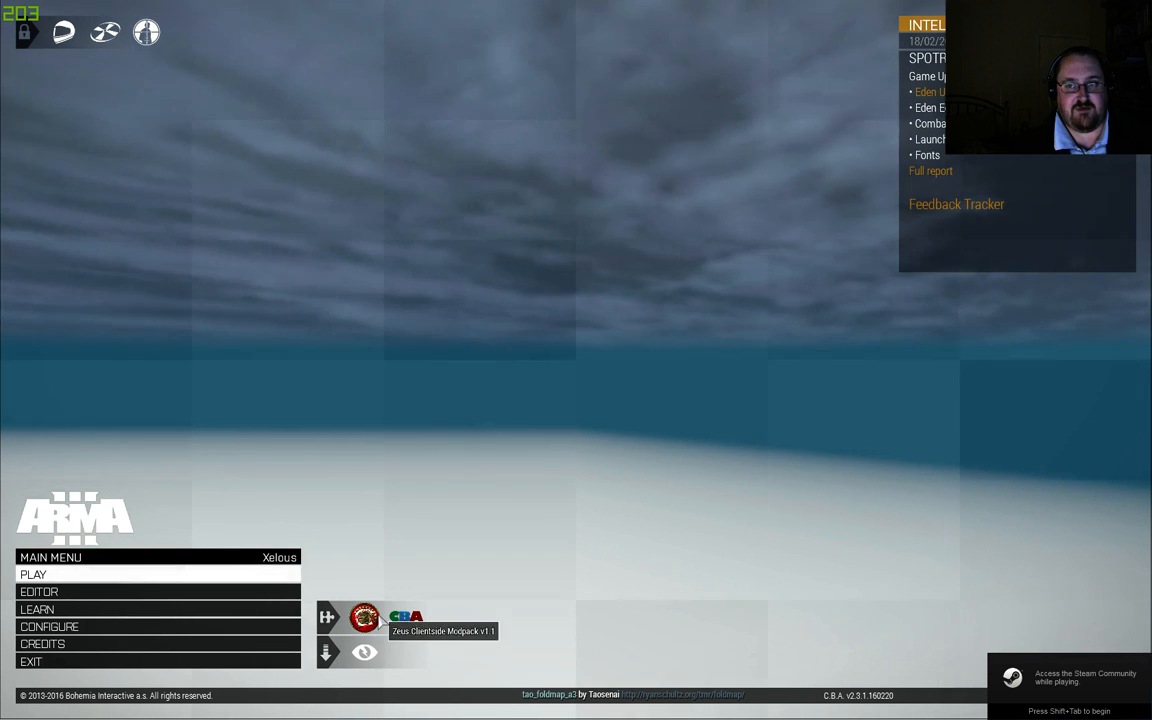
pyautogui.hotkey('alt', 'Tab')
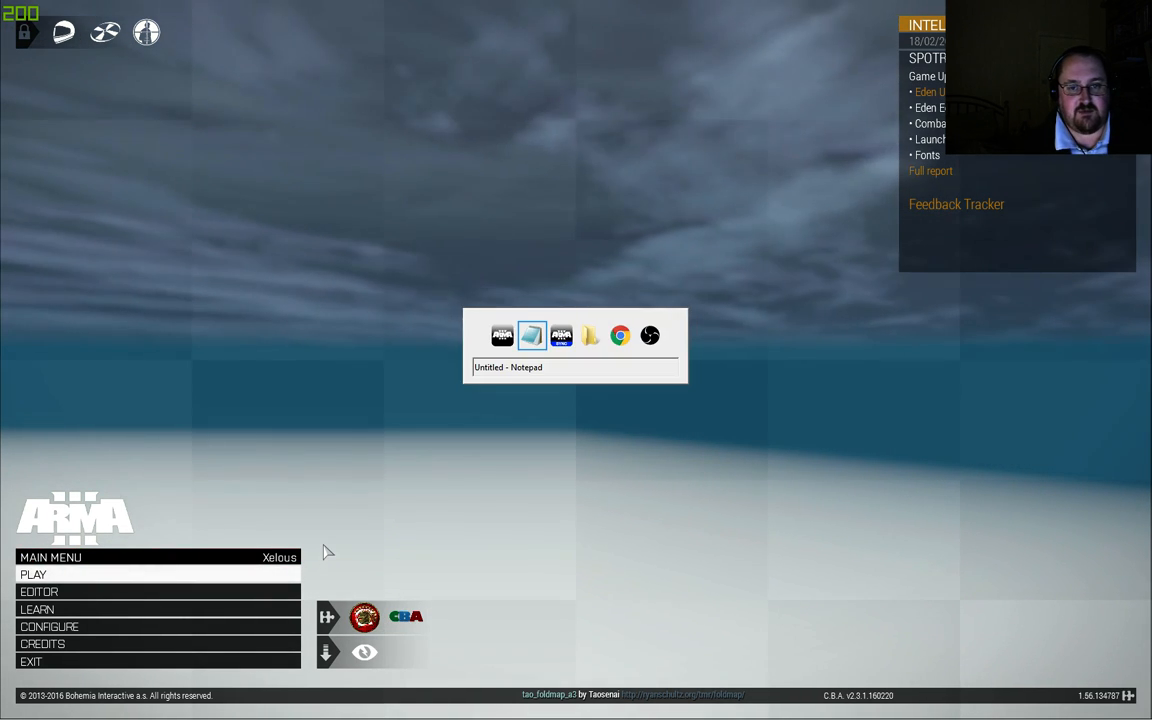
# Set the Malloc launcher option to tbb4malloc_bi.
pyautogui.click(430, 174)
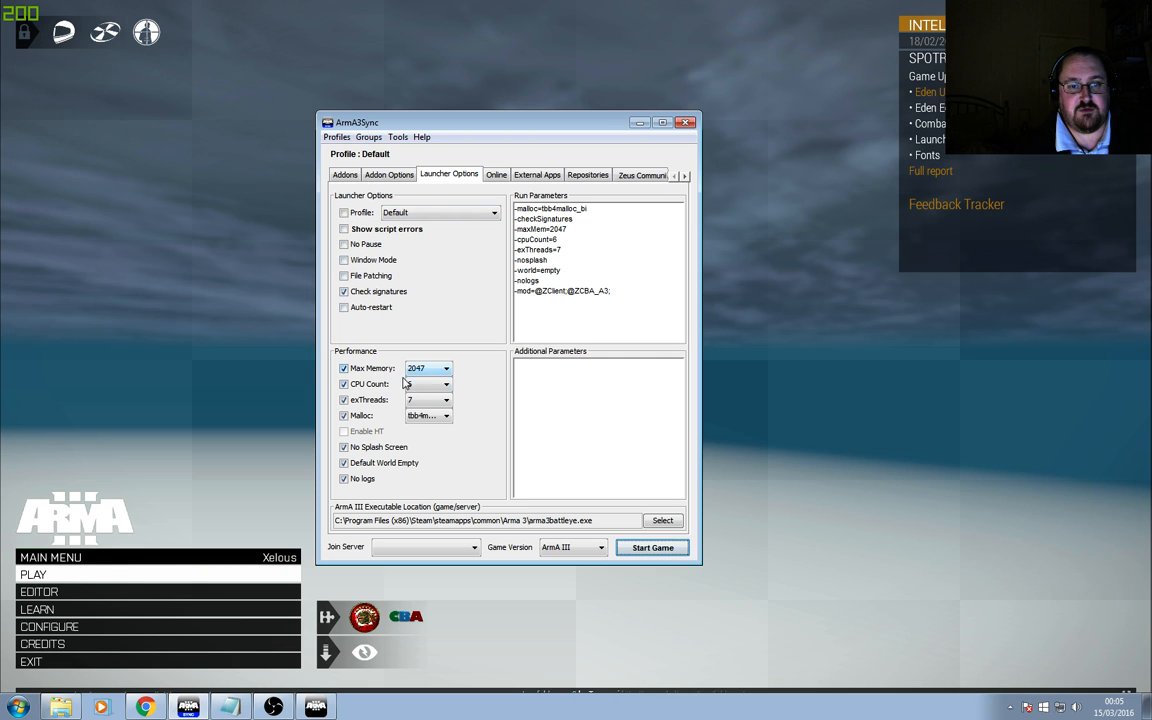
pyautogui.click(440, 415)
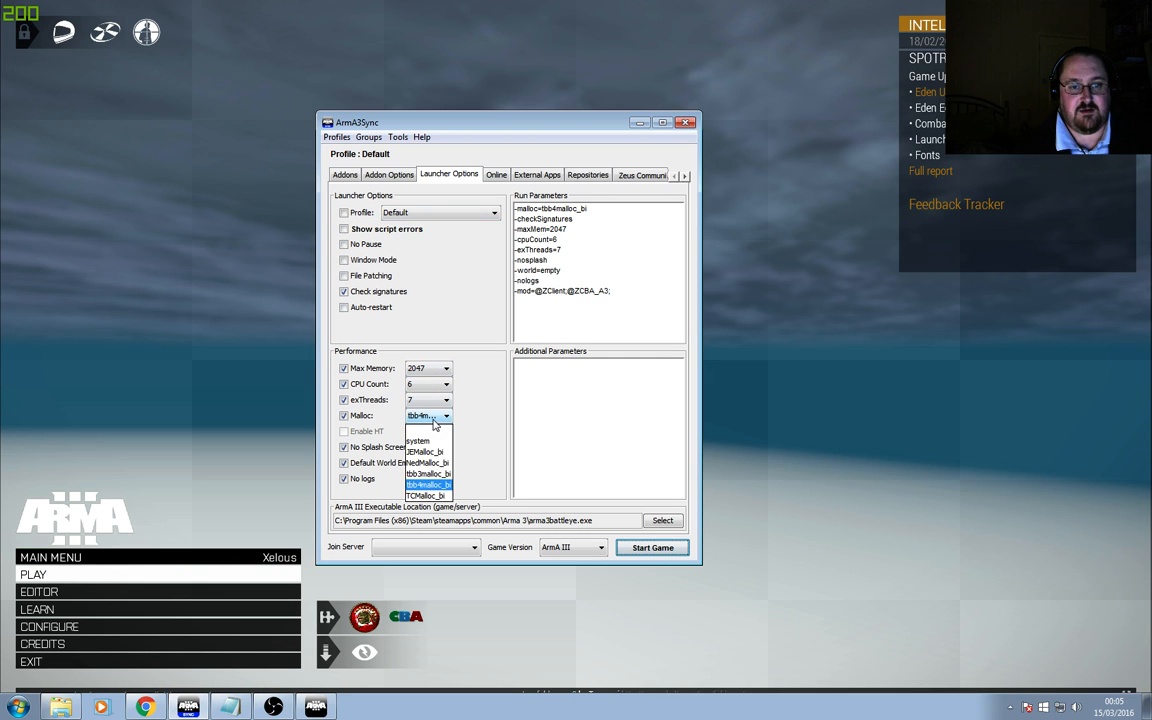
pyautogui.click(439, 487)
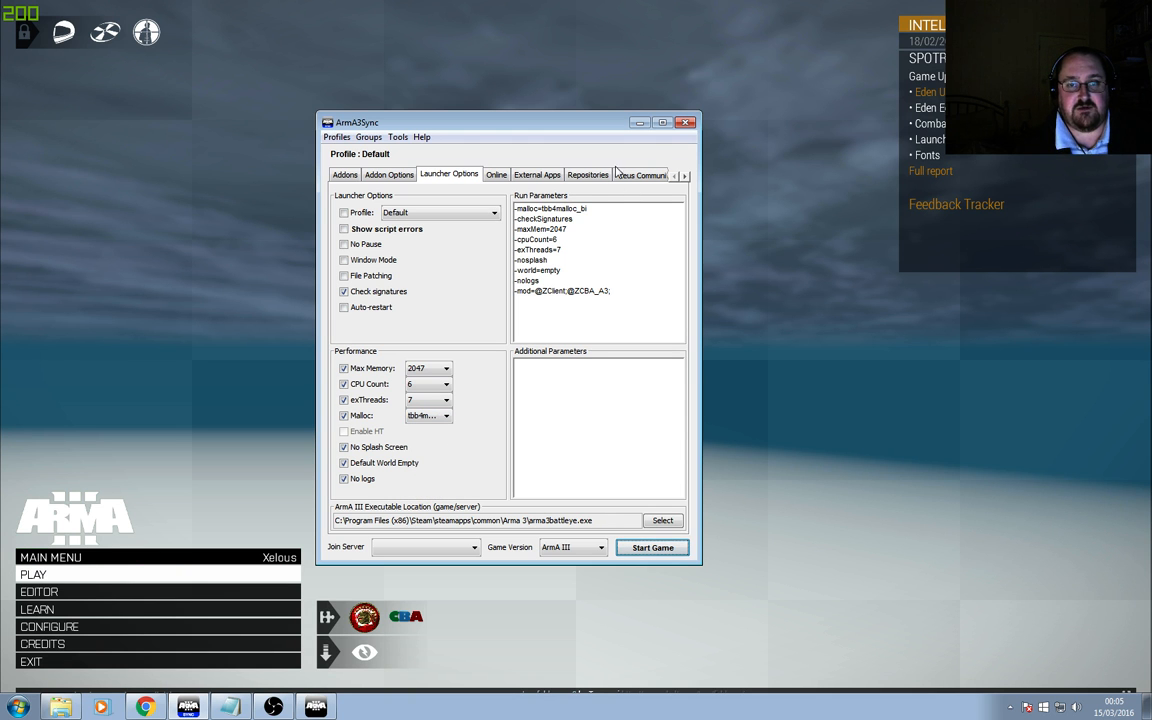
pyautogui.click(141, 663)
pyautogui.click(141, 663)
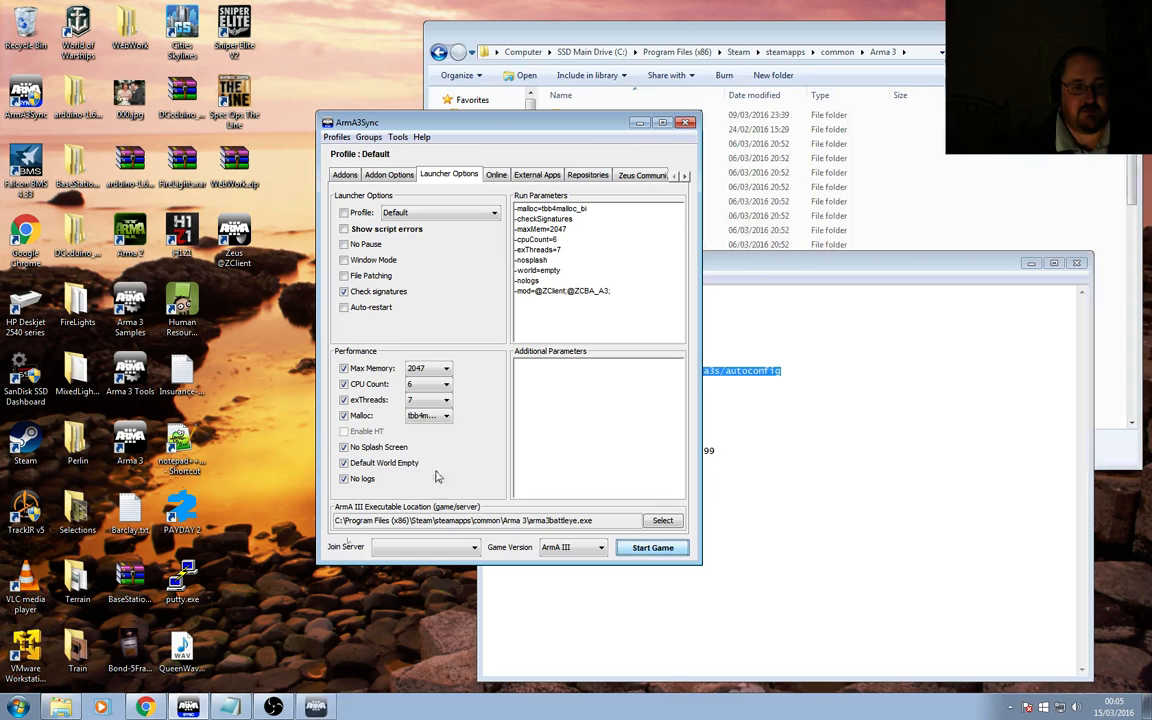